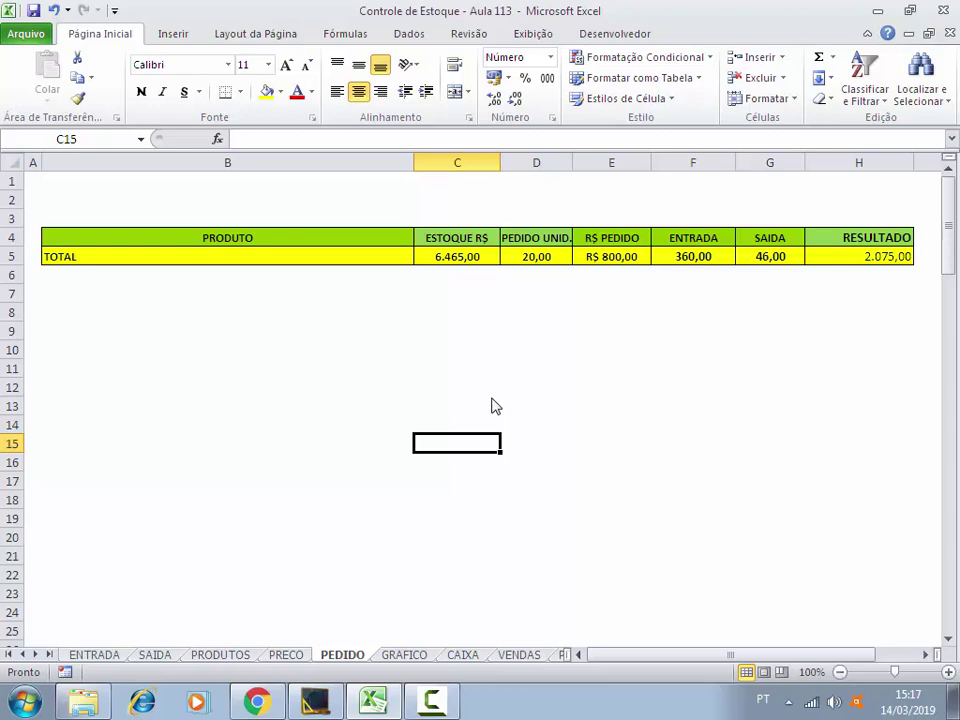
Show the Desenvolvedor ribbon tab while the PEDIDO sheet is displayed
{"action": "left_click", "coordinate": [612, 34]}
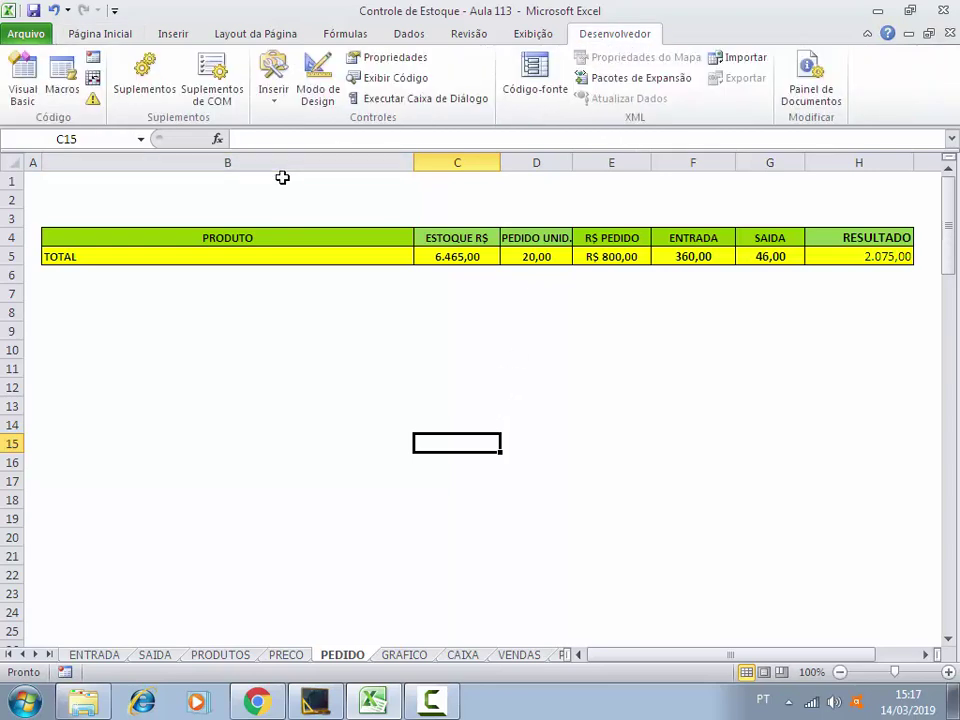
Open the VBA editor full screen, review Módulo2's Total_Mês_Estoque macro, then restore the window size
{"action": "left_click", "coordinate": [22, 78]}
{"action": "left_click", "coordinate": [521, 160]}
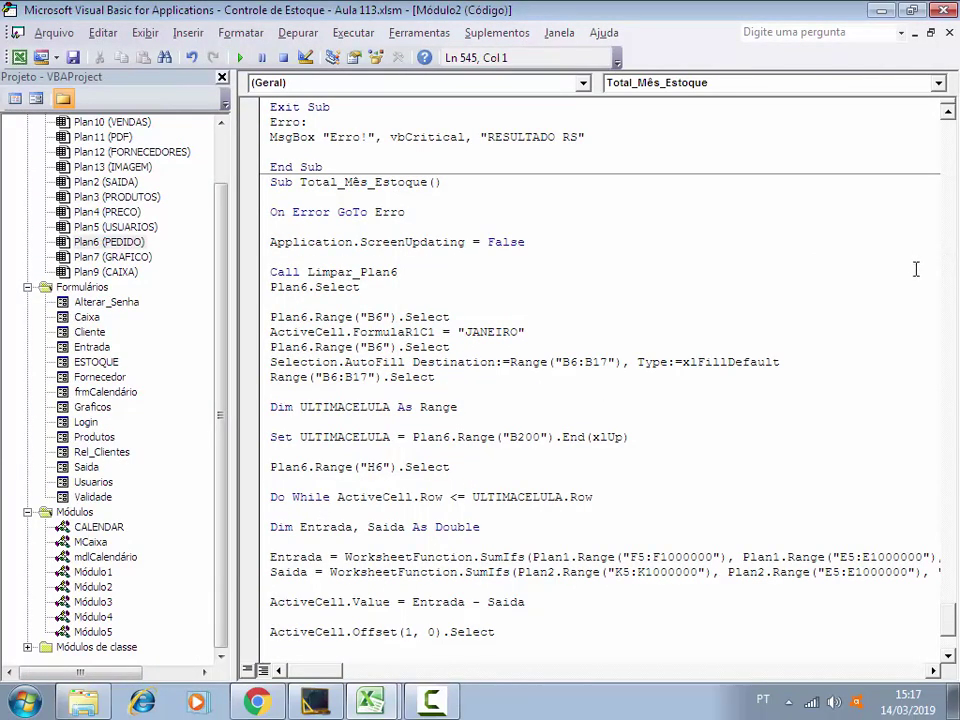
{"action": "scroll", "coordinate": [915, 268], "scroll_direction": "down", "scroll_amount": 4}
{"action": "scroll", "coordinate": [291, 433], "scroll_direction": "up", "scroll_amount": 3}
{"action": "scroll", "coordinate": [365, 423], "scroll_direction": "up", "scroll_amount": 1}
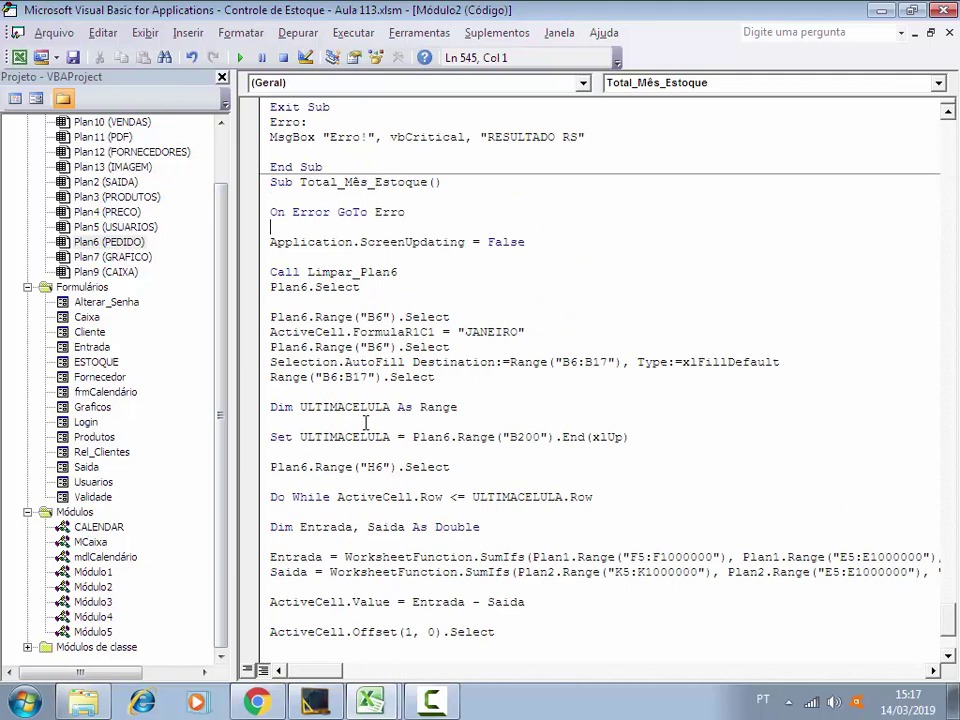
{"action": "left_click", "coordinate": [285, 395]}
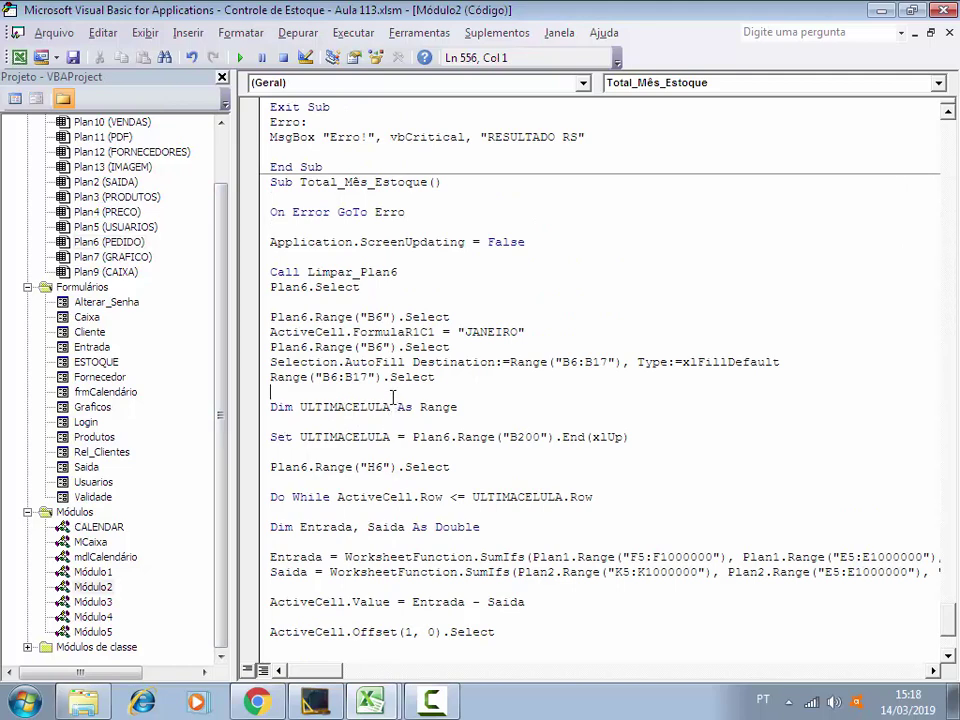
{"action": "scroll", "coordinate": [393, 398], "scroll_direction": "down", "scroll_amount": 2}
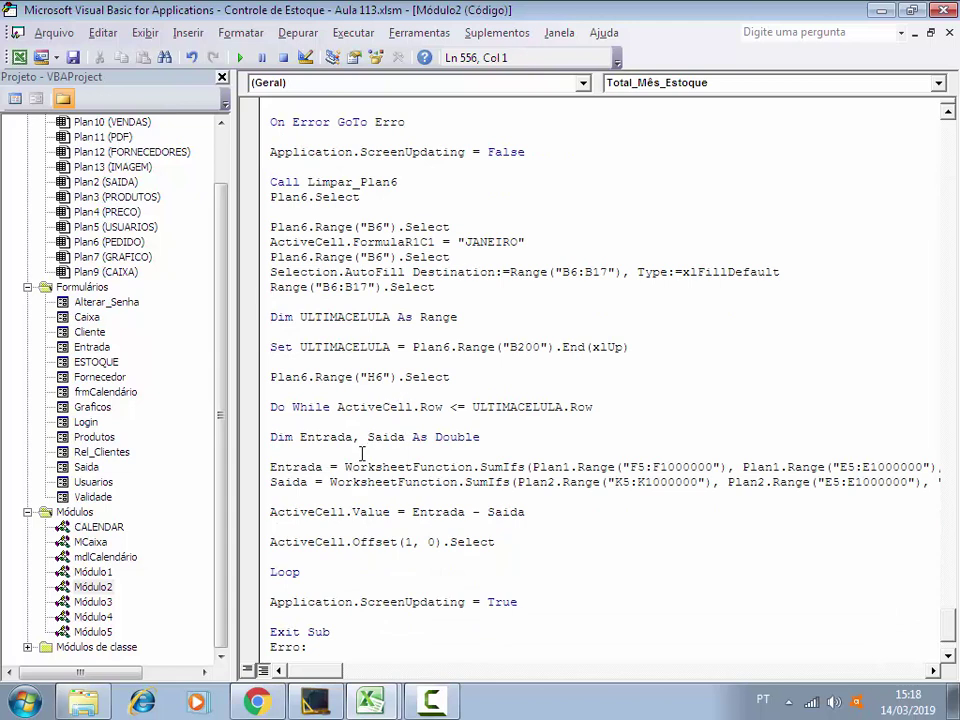
{"action": "scroll", "coordinate": [362, 453], "scroll_direction": "up", "scroll_amount": 1}
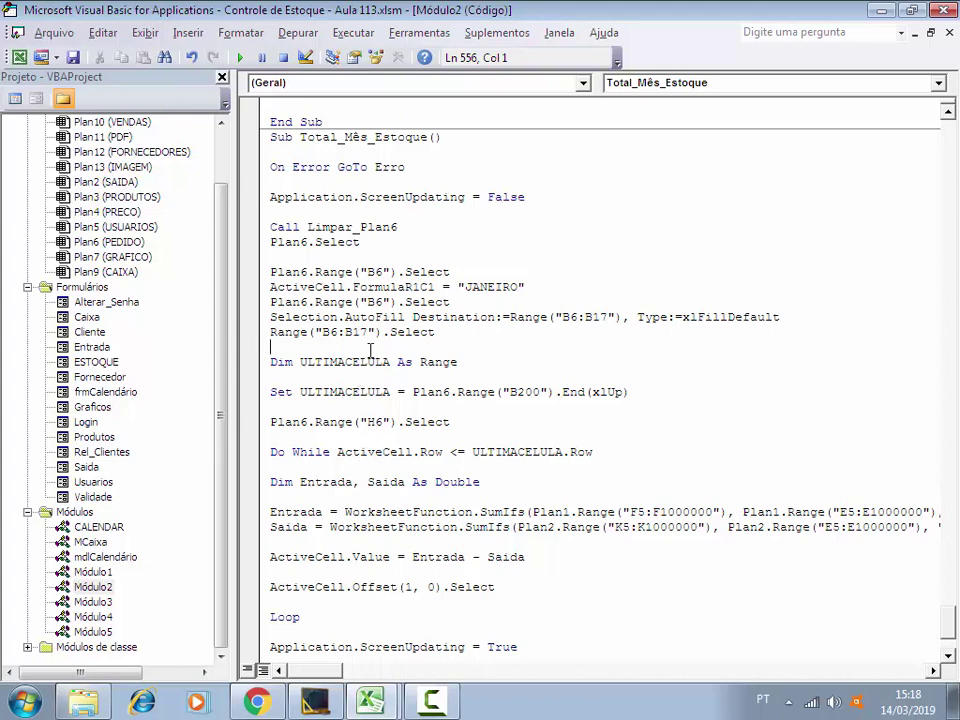
{"action": "scroll", "coordinate": [293, 249], "scroll_direction": "down", "scroll_amount": 3}
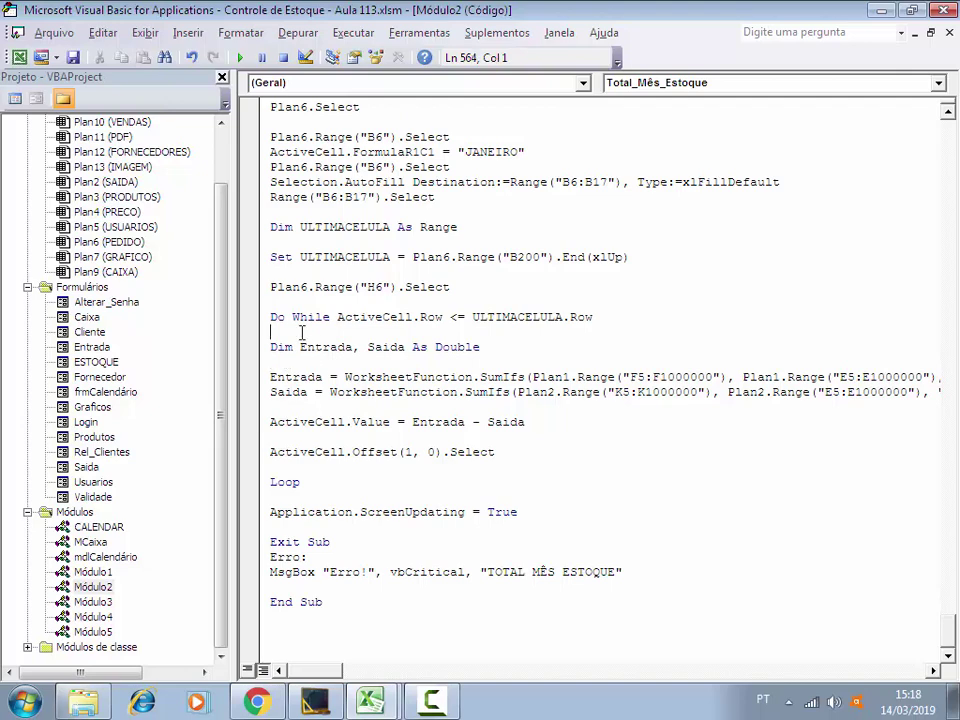
{"action": "scroll", "coordinate": [307, 340], "scroll_direction": "up", "scroll_amount": 6}
{"action": "scroll", "coordinate": [360, 358], "scroll_direction": "down", "scroll_amount": 5}
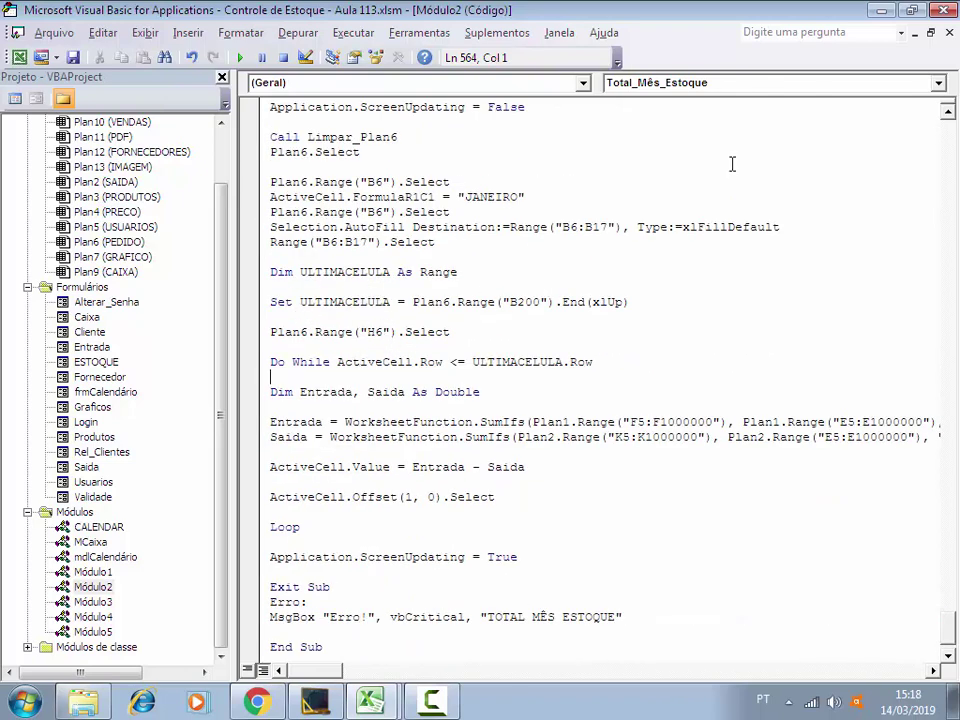
{"action": "left_click", "coordinate": [910, 10]}
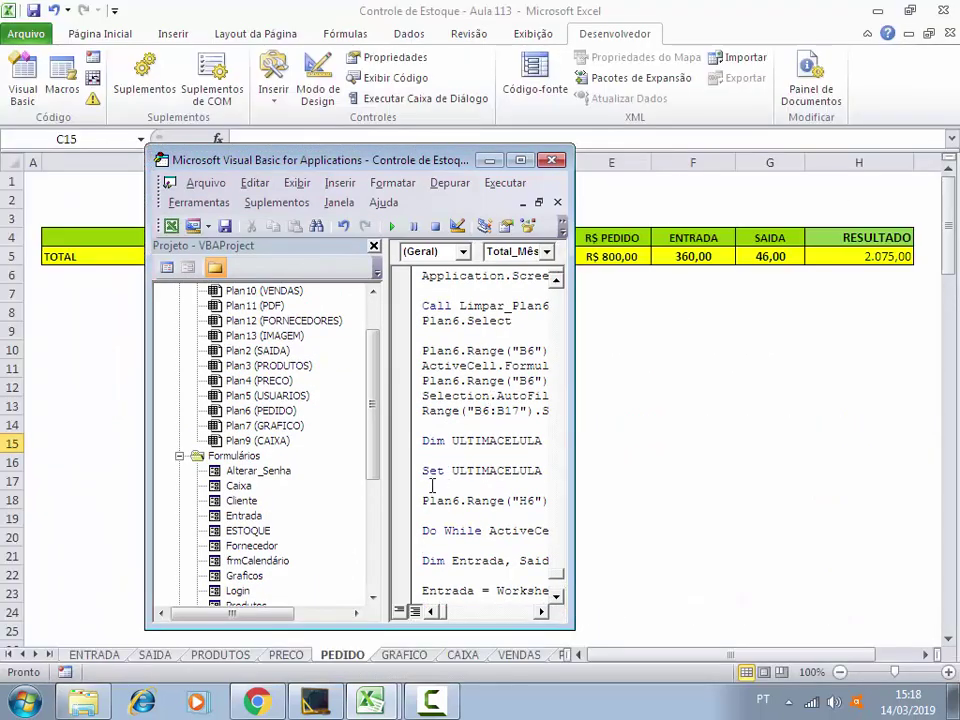
Run Total_Mês_Estoque to fill PEDIDO's monthly results, then select cell C27 on GRAFICO
{"action": "scroll", "coordinate": [432, 485], "scroll_direction": "down", "scroll_amount": 5}
{"action": "scroll", "coordinate": [445, 480], "scroll_direction": "down", "scroll_amount": 1}
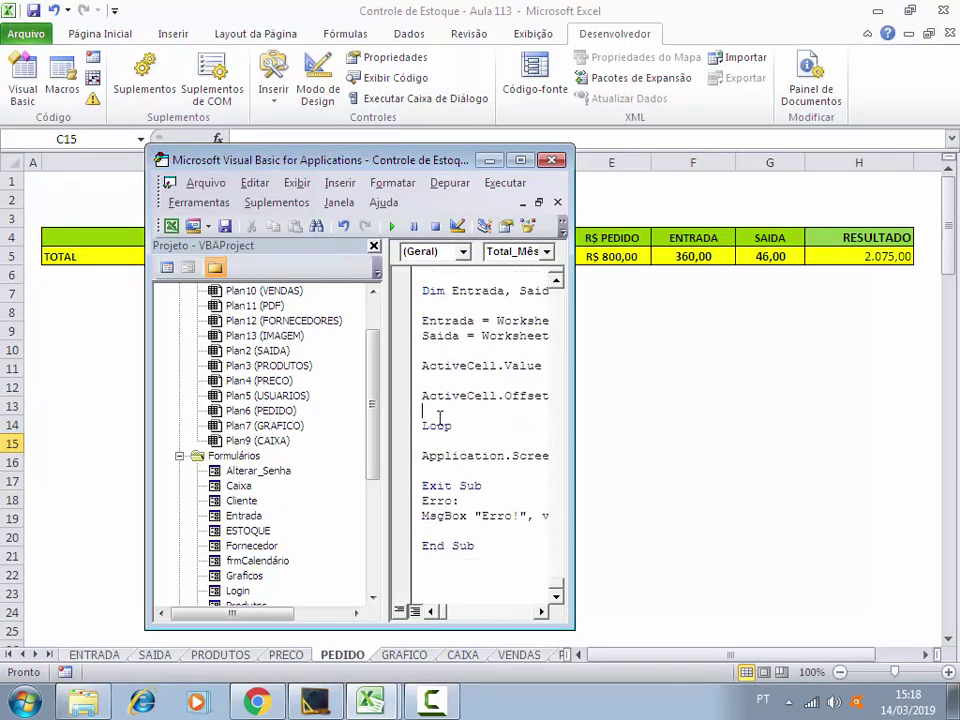
{"action": "left_click", "coordinate": [392, 226]}
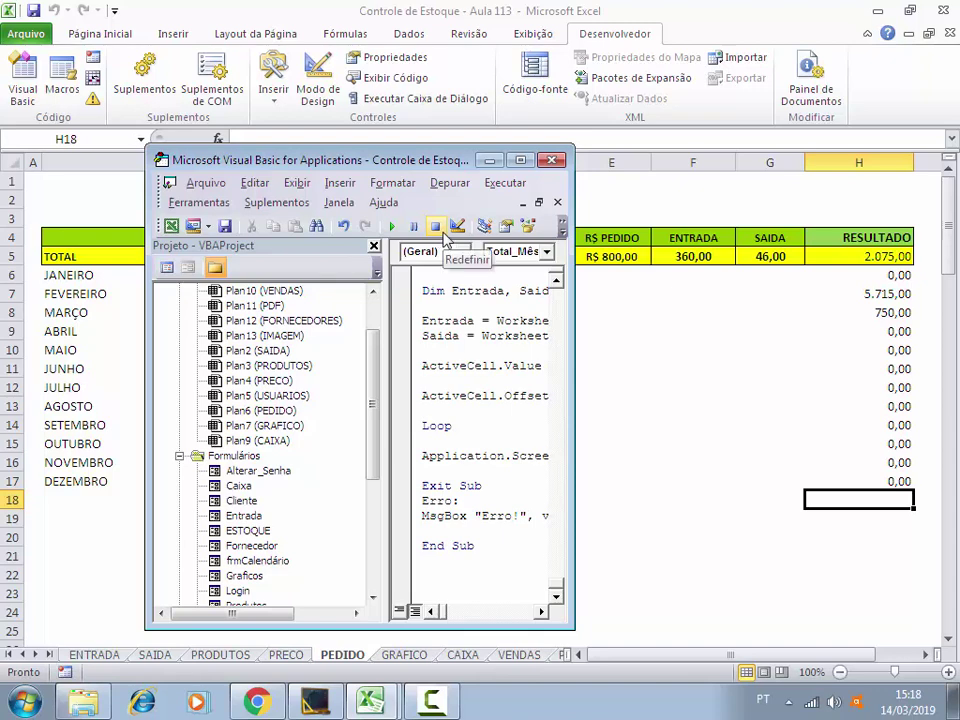
{"action": "left_click", "coordinate": [489, 162]}
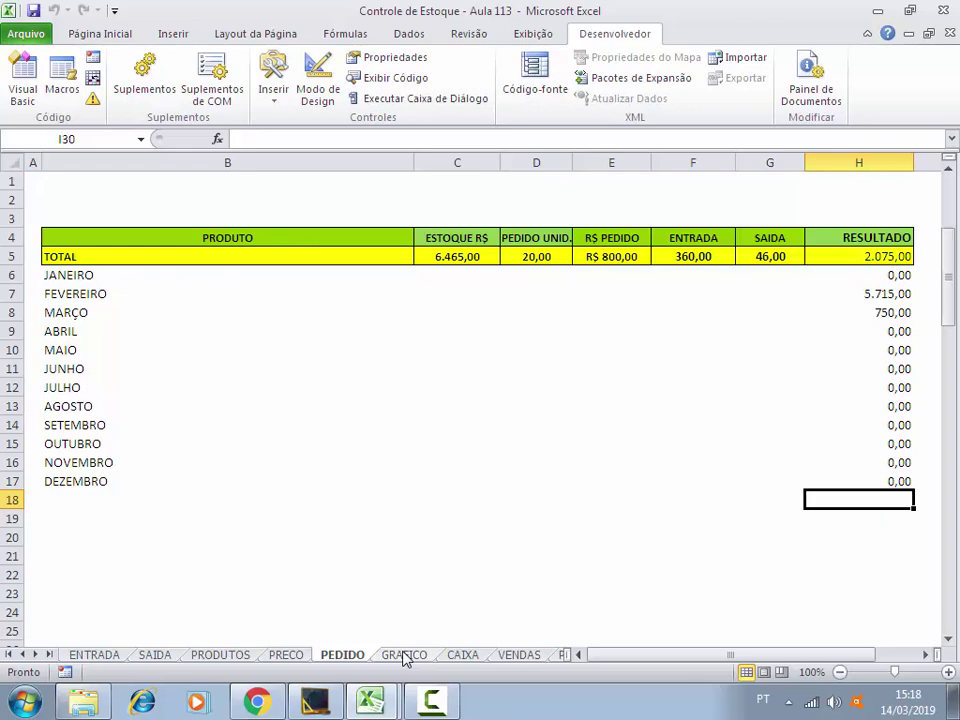
{"action": "left_click", "coordinate": [404, 655]}
{"action": "left_click", "coordinate": [181, 423]}
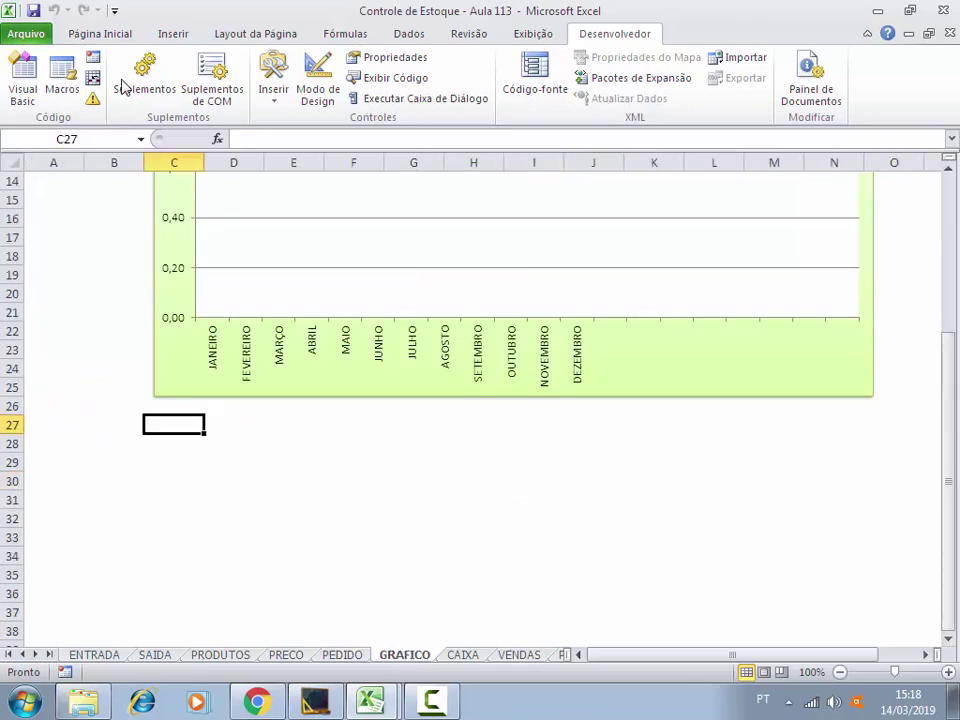
Insert a 2D line chart below the existing chart, widening it to match and stretching it to row 48
{"action": "left_click", "coordinate": [172, 35]}
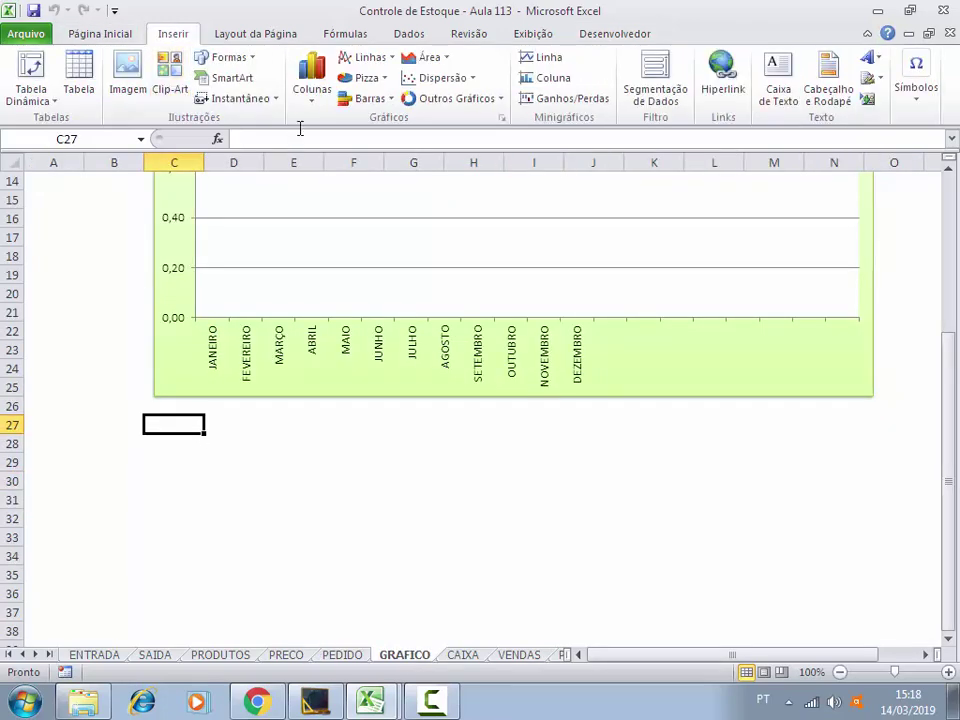
{"action": "left_click", "coordinate": [396, 60]}
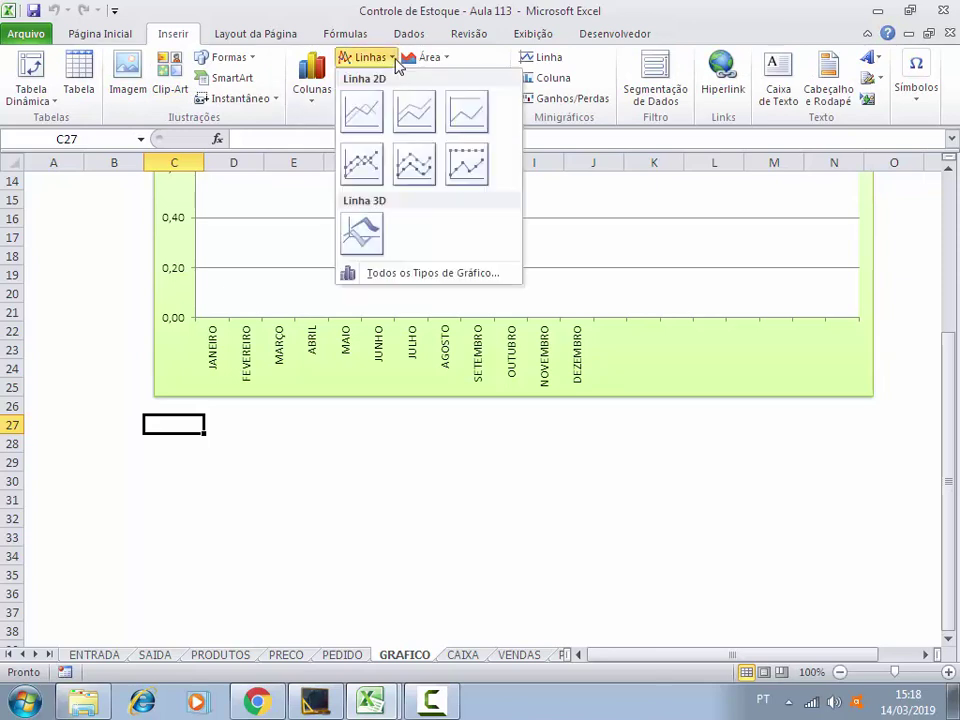
{"action": "left_click", "coordinate": [363, 125]}
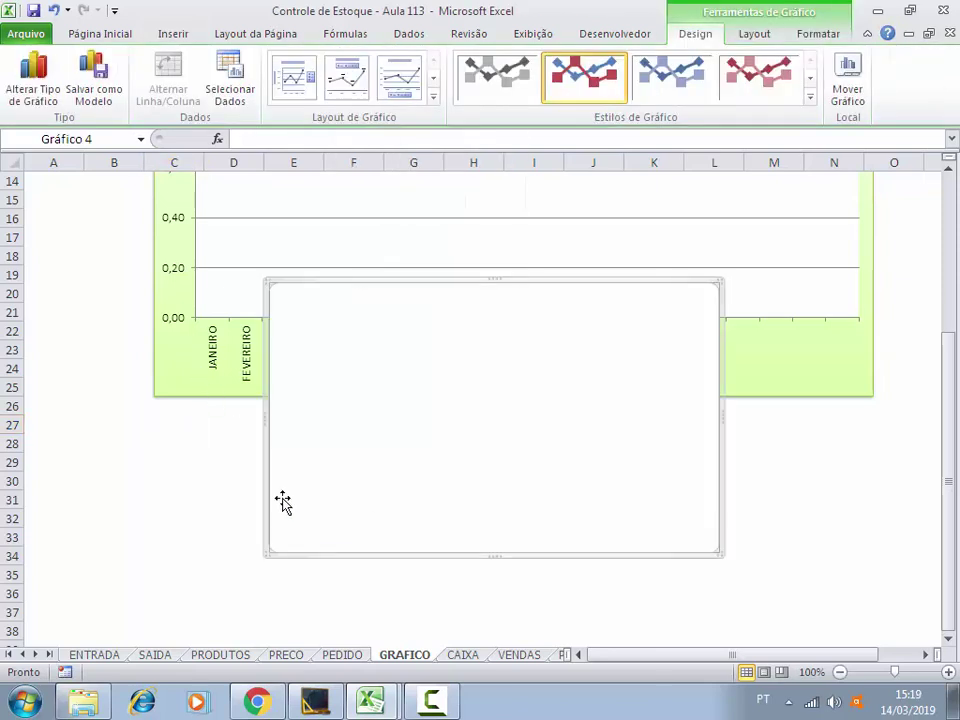
{"action": "left_click_drag", "start_coordinate": [338, 398], "coordinate": [221, 523]}
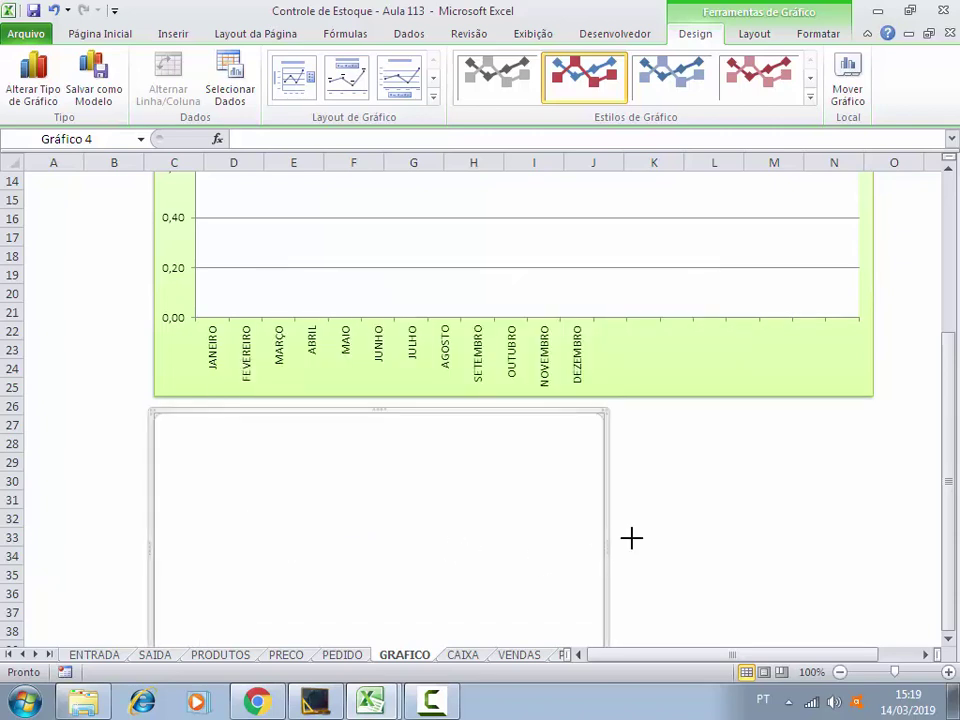
{"action": "left_click_drag", "start_coordinate": [736, 526], "coordinate": [867, 507]}
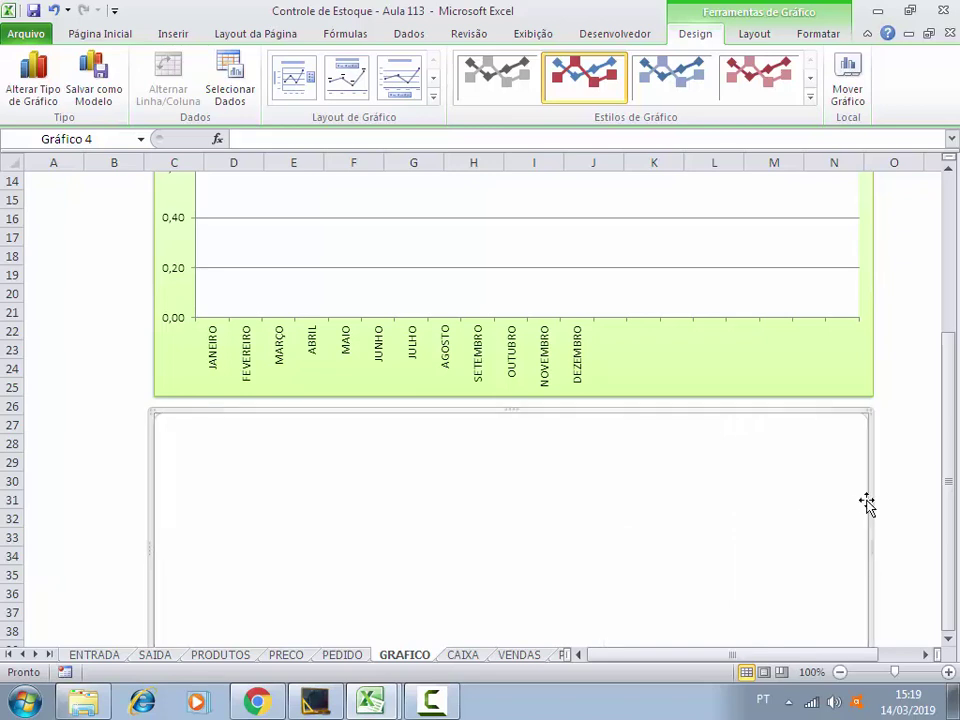
{"action": "left_click", "coordinate": [931, 612]}
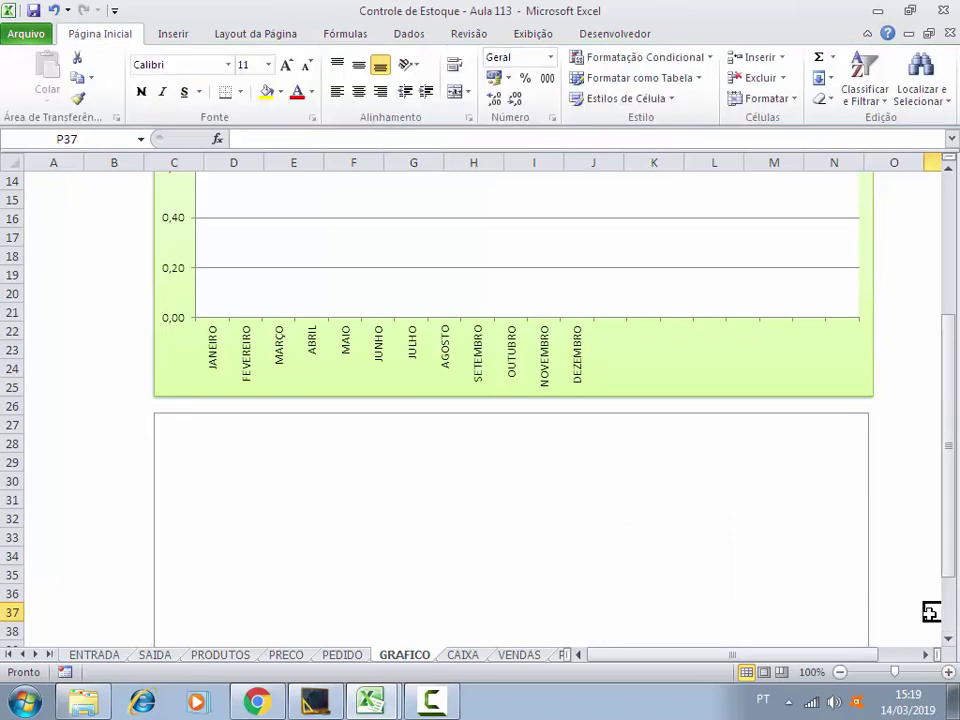
{"action": "key", "text": "Down"}
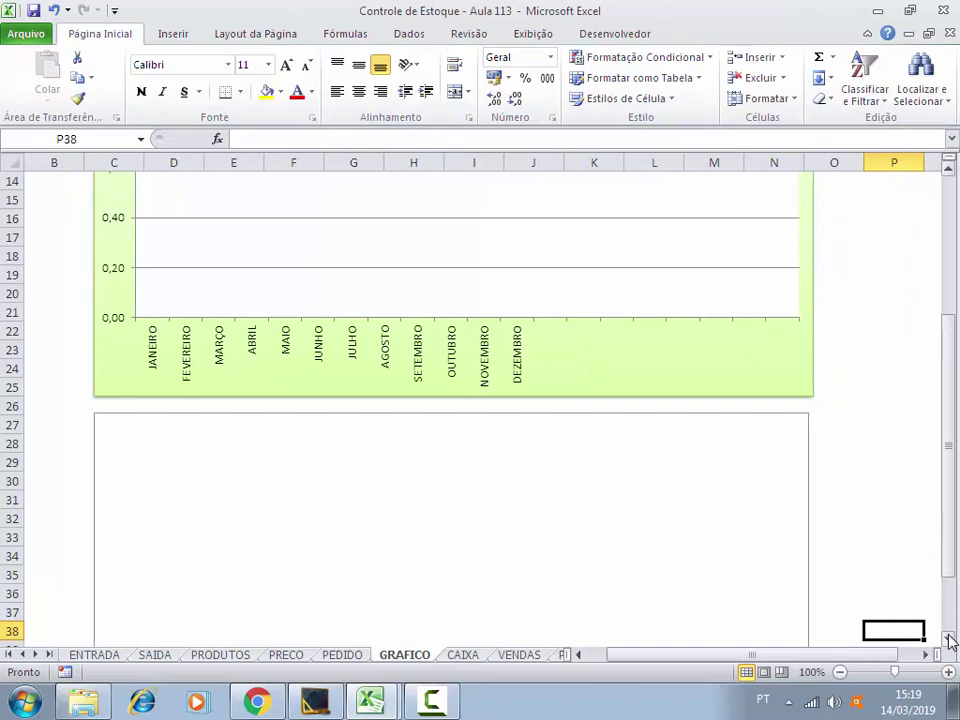
{"action": "left_click", "coordinate": [948, 640]}
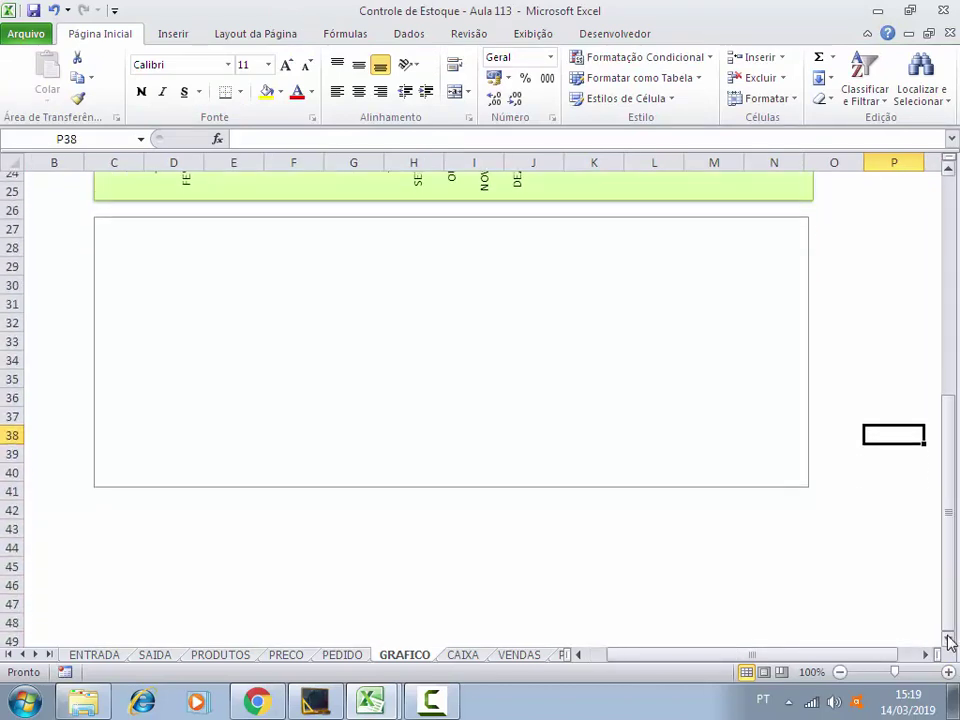
{"action": "left_click", "coordinate": [420, 425]}
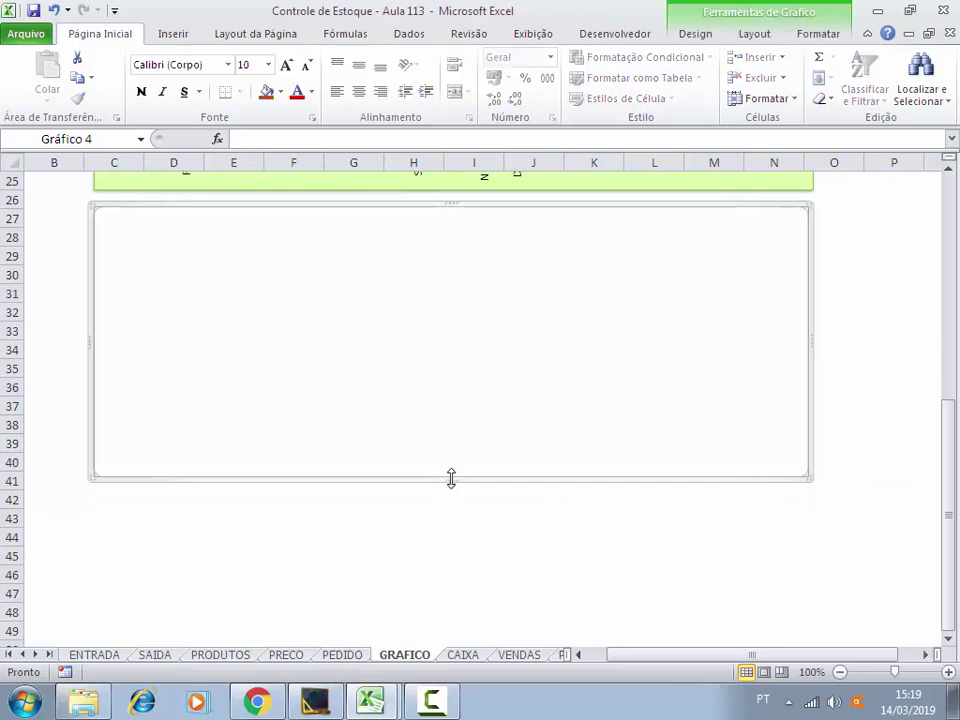
{"action": "left_click_drag", "start_coordinate": [445, 510], "coordinate": [437, 614]}
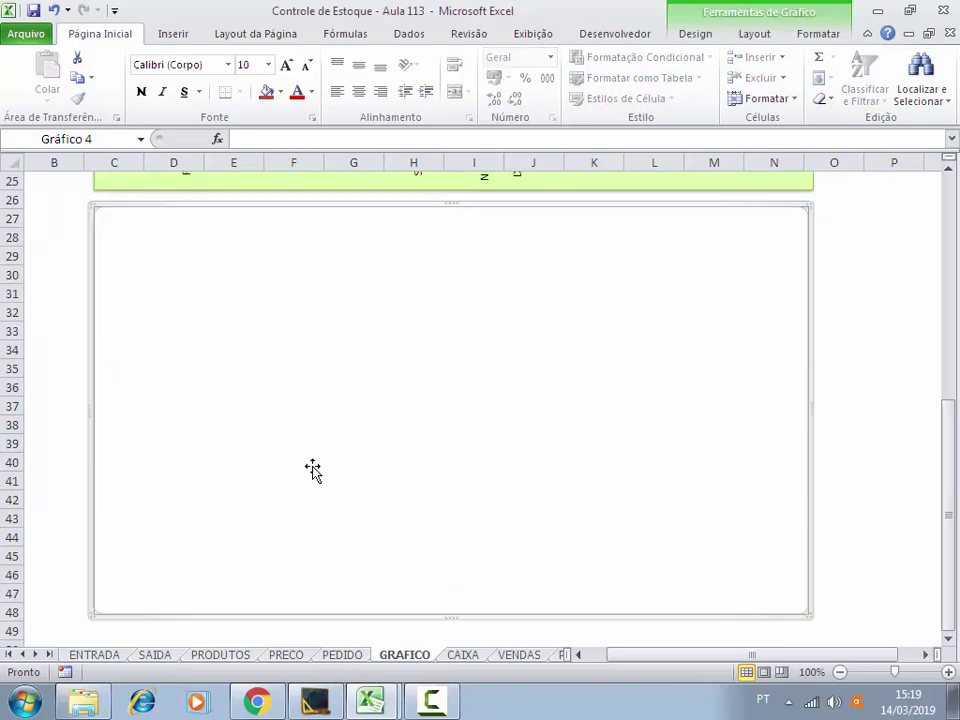
Set the new chart's data range to PEDIDO!H6:H17 via Selecionar Dados
{"action": "right_click", "coordinate": [169, 276]}
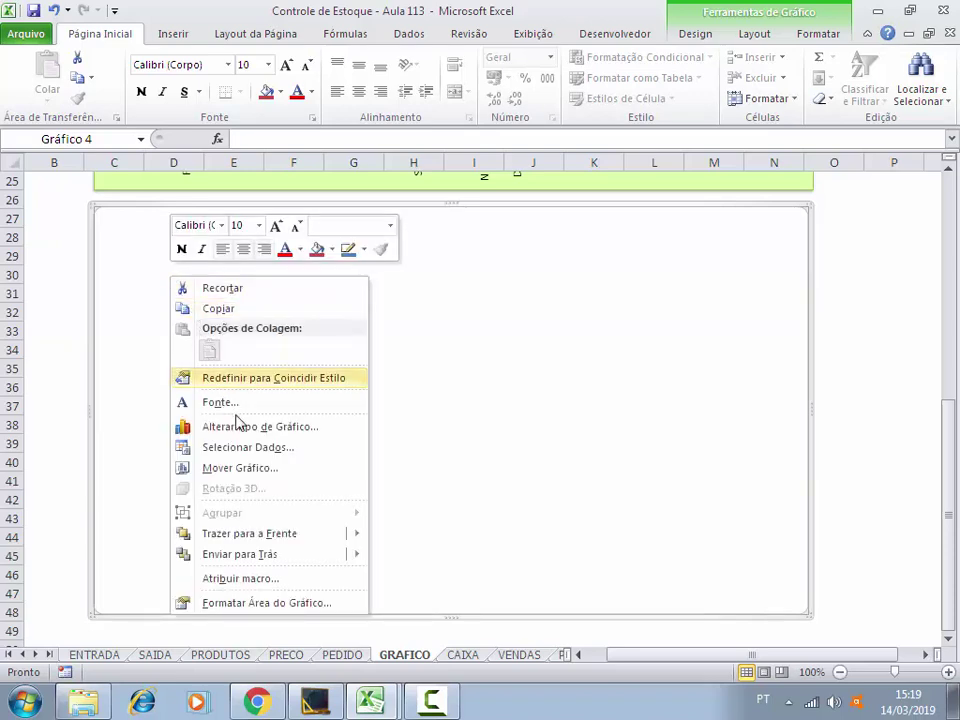
{"action": "left_click", "coordinate": [250, 450]}
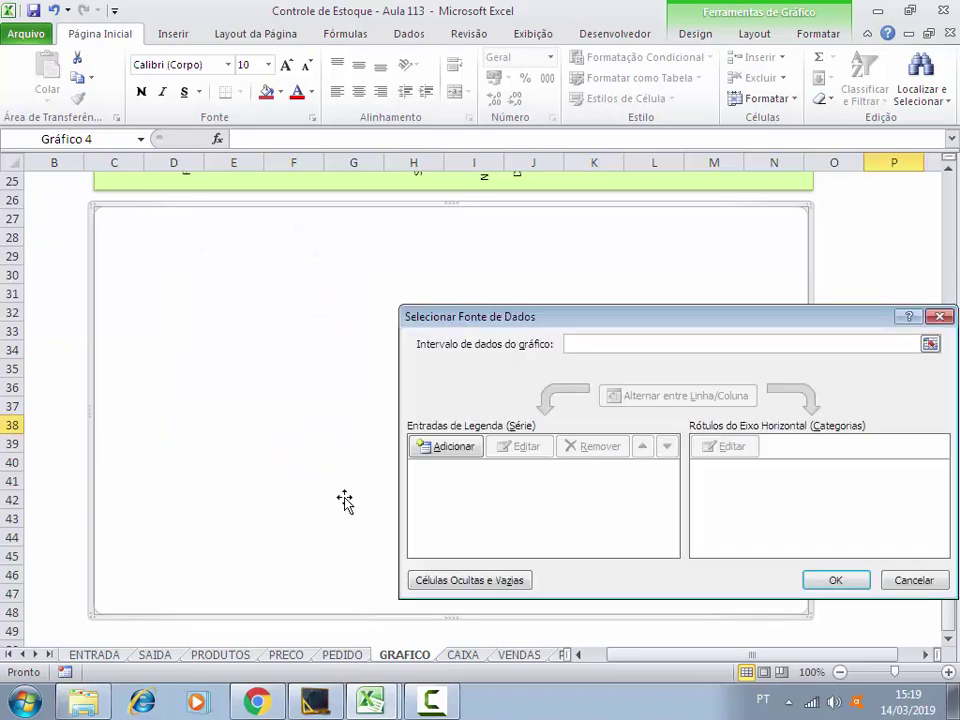
{"action": "left_click", "coordinate": [344, 659]}
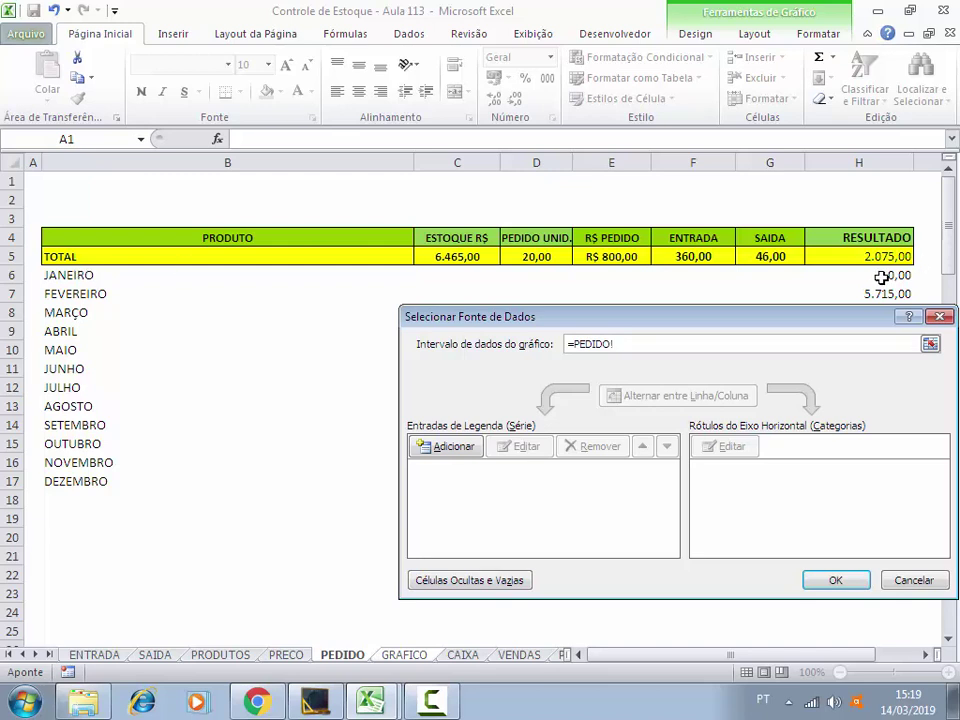
{"action": "left_click_drag", "start_coordinate": [875, 272], "coordinate": [809, 462]}
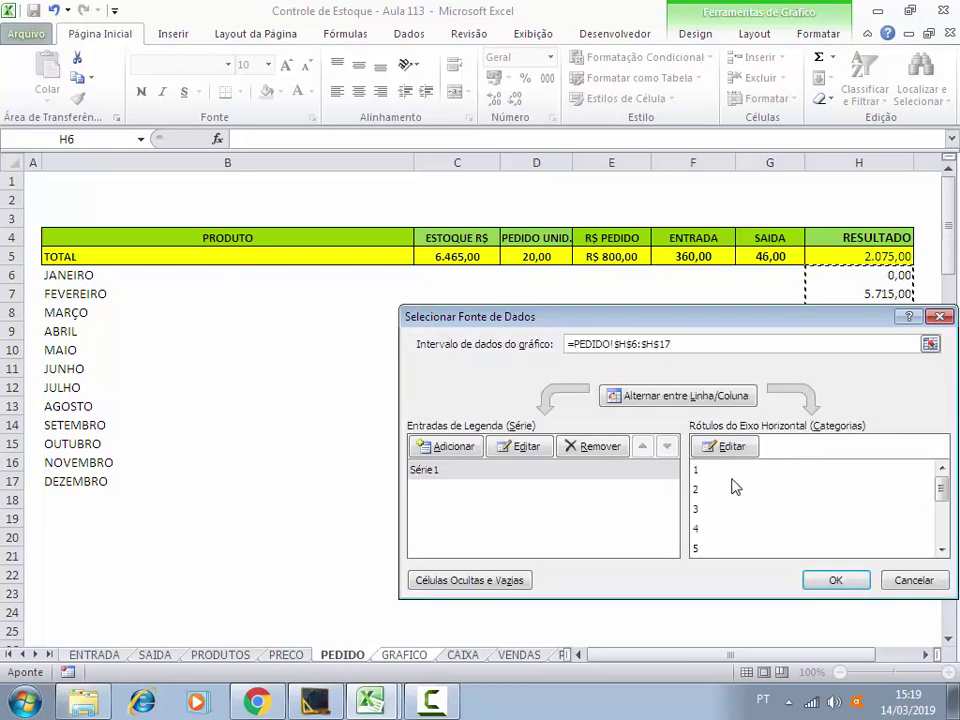
{"action": "left_click", "coordinate": [707, 472]}
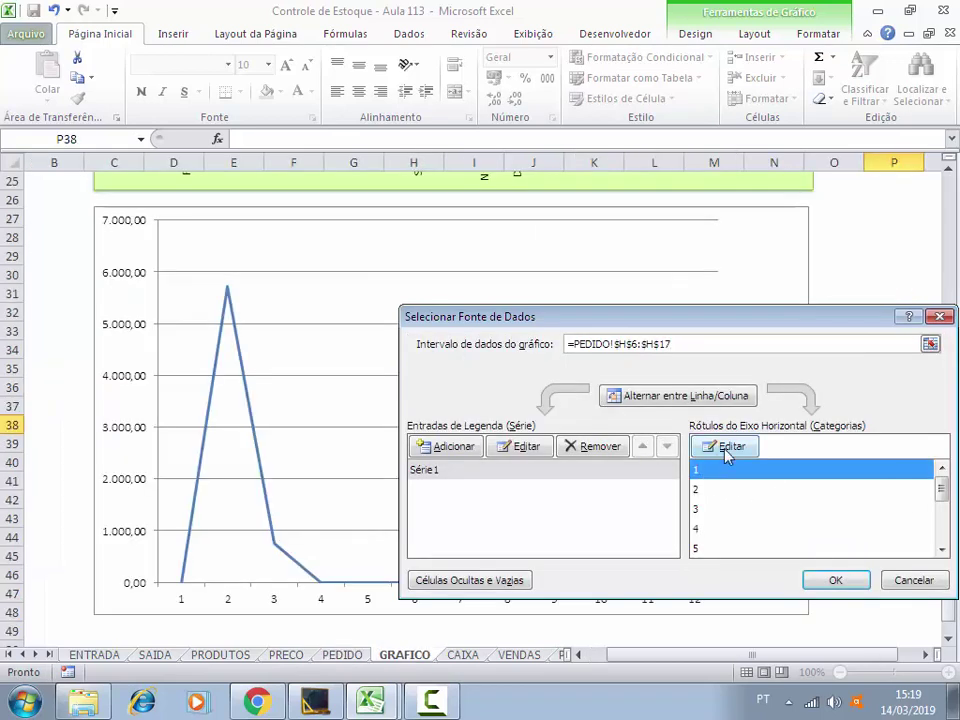
Use PEDIDO!$B$6:$B$17 month names as the horizontal axis labels
{"action": "left_click", "coordinate": [727, 455]}
{"action": "left_click", "coordinate": [350, 660]}
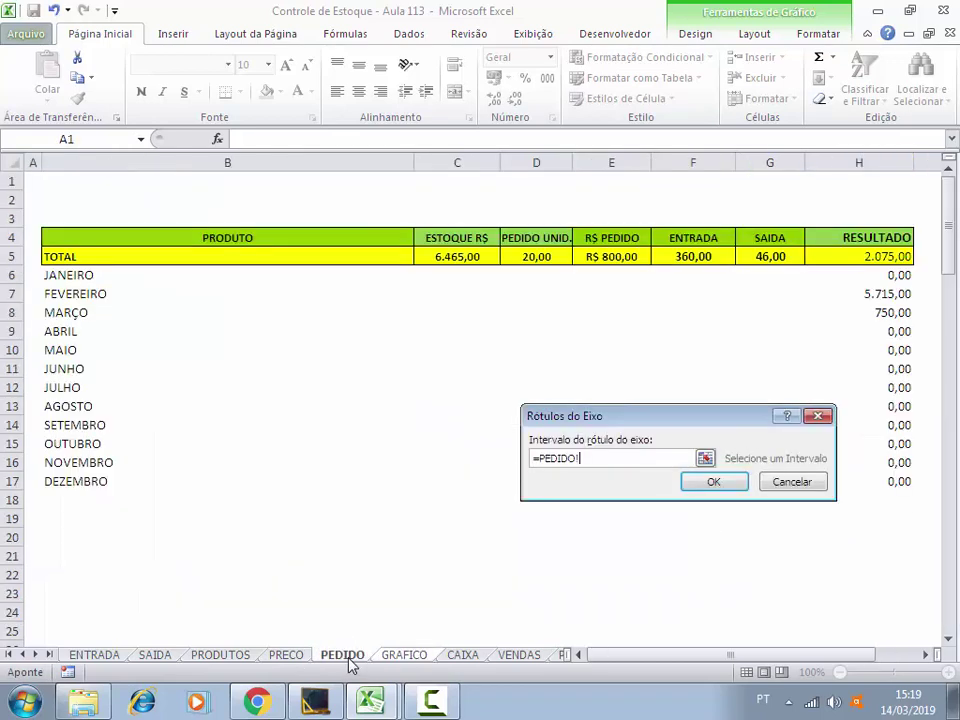
{"action": "left_click_drag", "start_coordinate": [92, 276], "coordinate": [96, 482]}
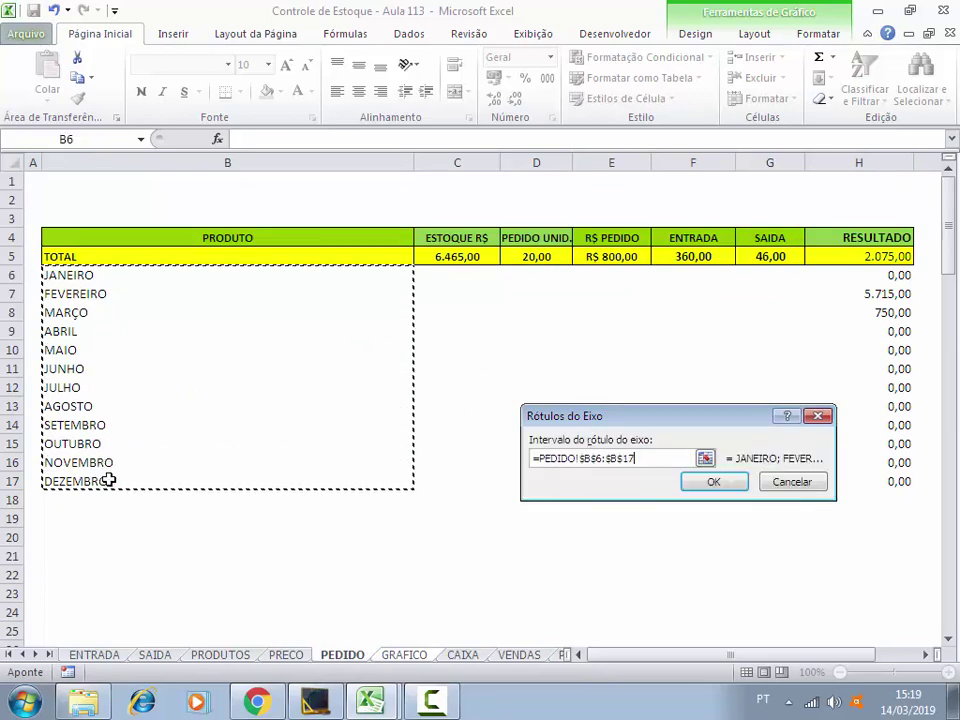
{"action": "left_click", "coordinate": [717, 482]}
{"action": "left_click", "coordinate": [465, 483]}
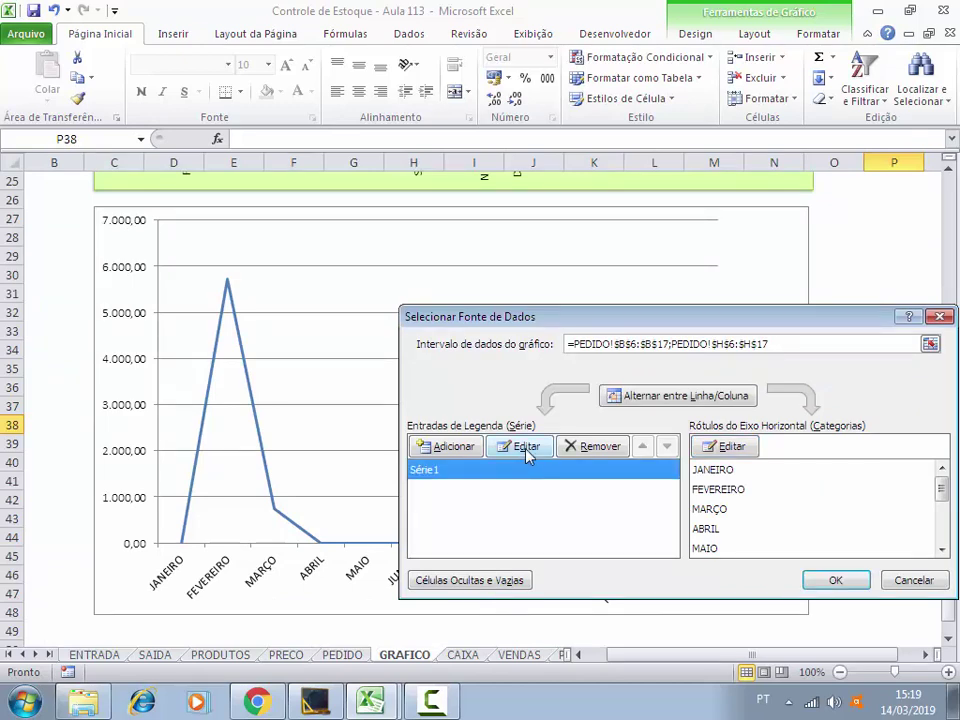
Name the series from =PEDIDO!$C$4 (ESTOQUE R$) and apply the data changes
{"action": "left_click", "coordinate": [525, 447]}
{"action": "left_click", "coordinate": [342, 655]}
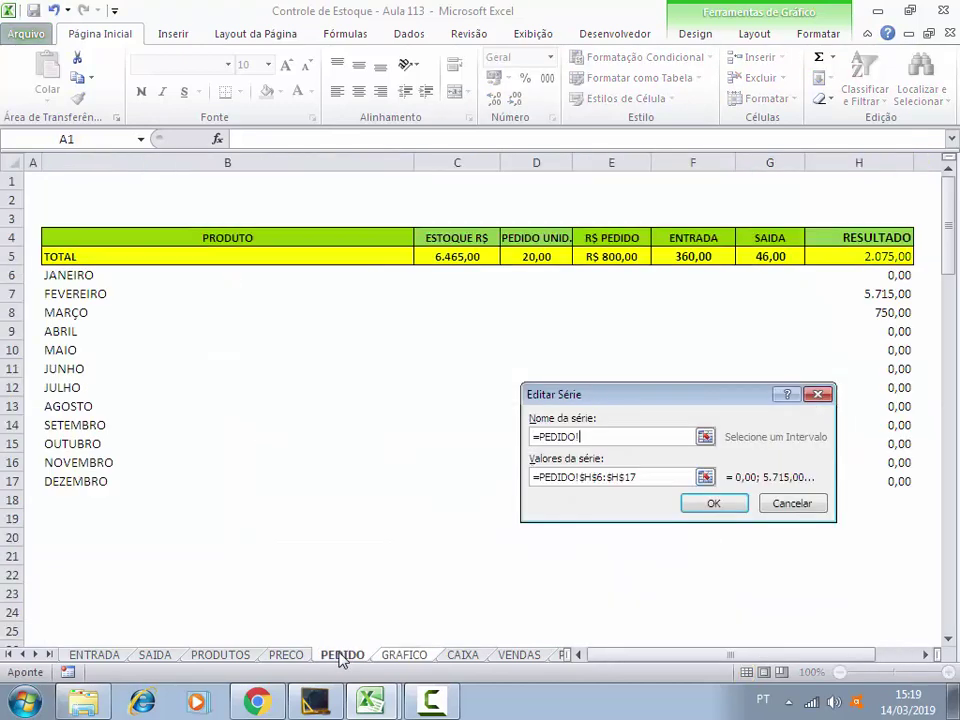
{"action": "left_click", "coordinate": [445, 240]}
{"action": "left_click", "coordinate": [708, 505]}
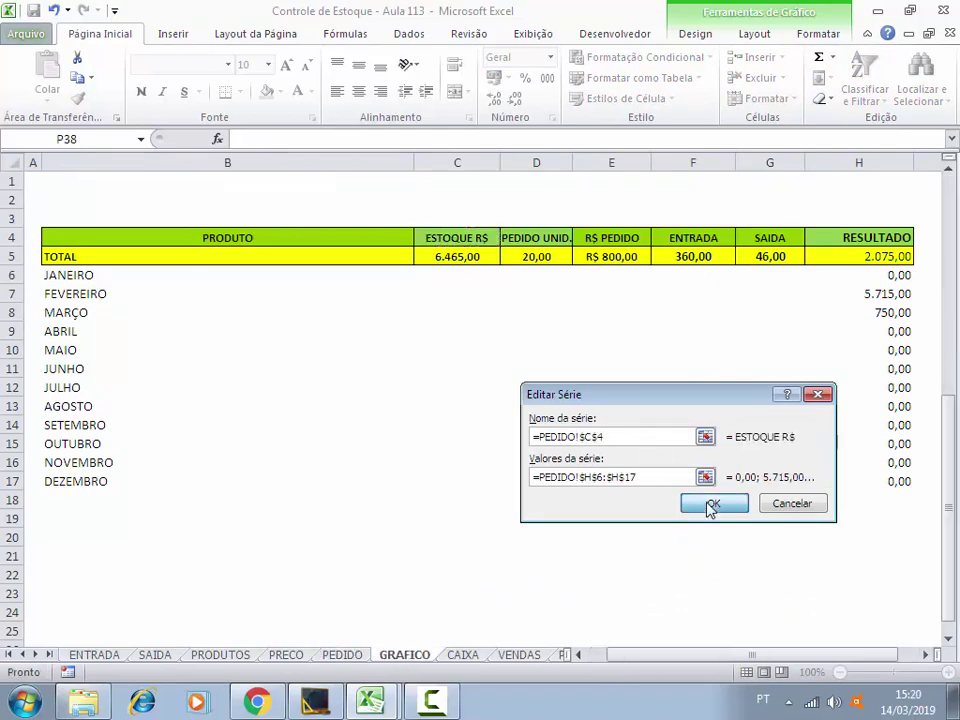
{"action": "left_click", "coordinate": [835, 580]}
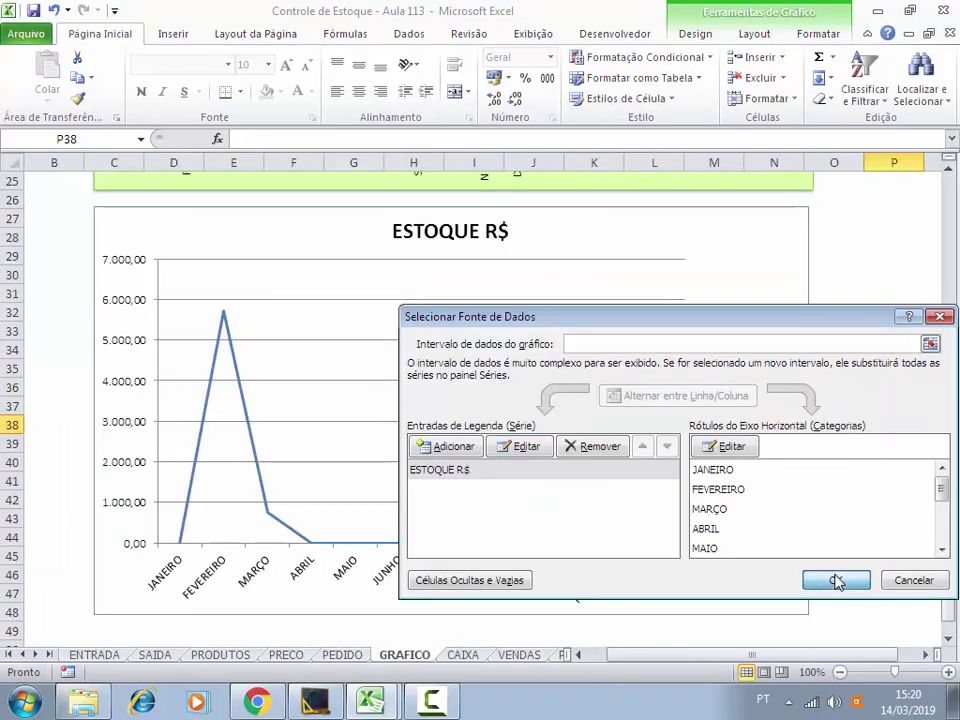
{"action": "left_click", "coordinate": [495, 248]}
Delete the chart legend and add data labels to every point of the line
{"action": "left_click", "coordinate": [746, 440]}
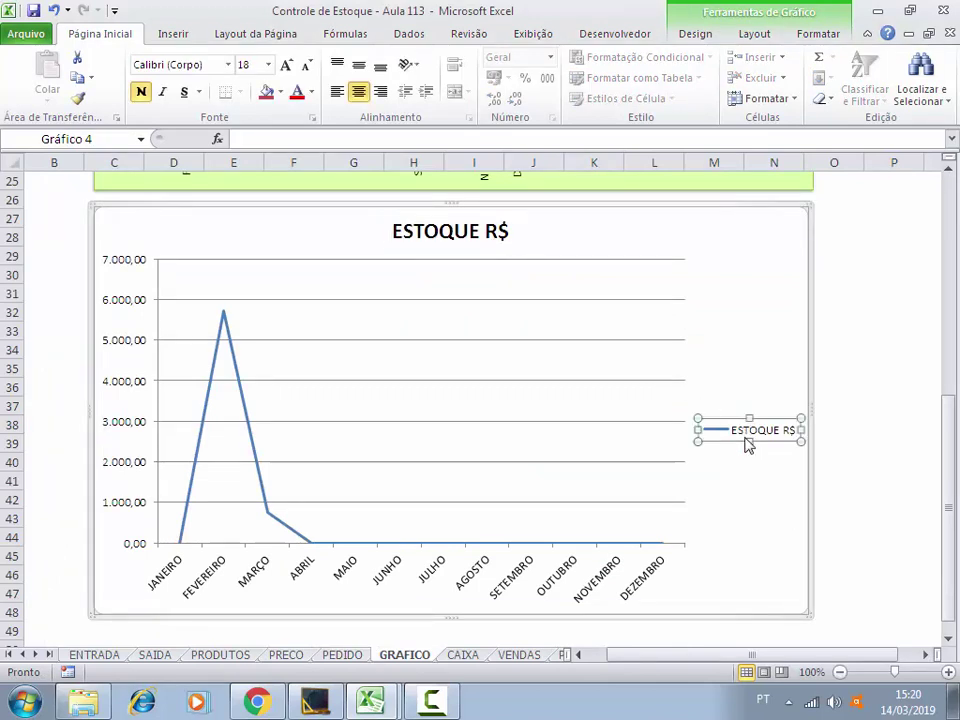
{"action": "key", "text": "Delete"}
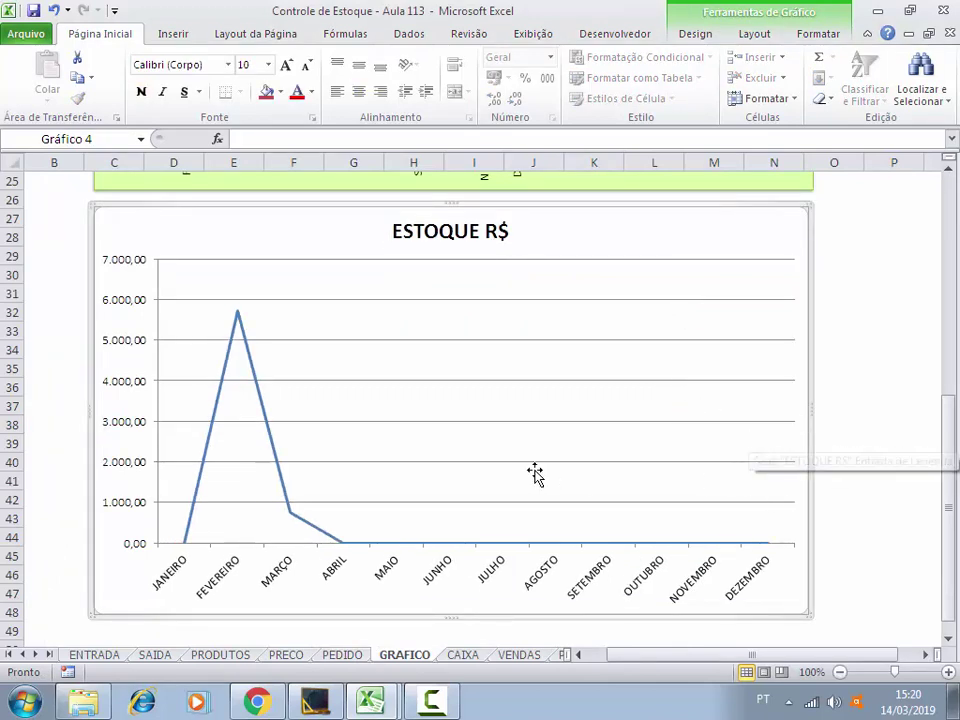
{"action": "left_click", "coordinate": [235, 315]}
{"action": "right_click", "coordinate": [235, 315]}
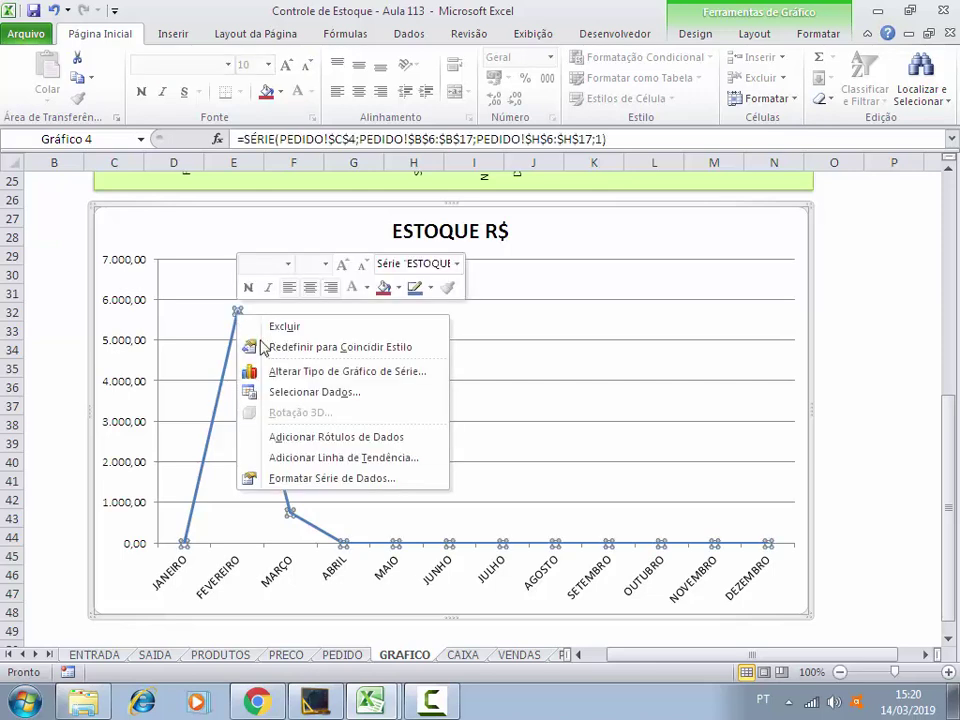
{"action": "left_click", "coordinate": [360, 436]}
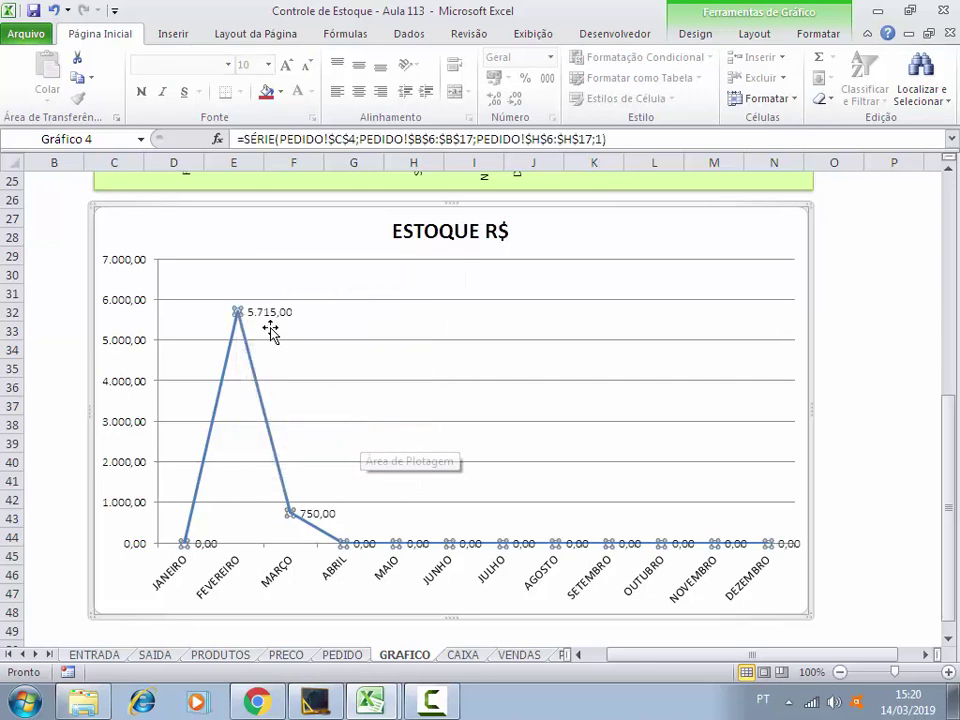
Fill the data labels with yellow
{"action": "left_click", "coordinate": [276, 313]}
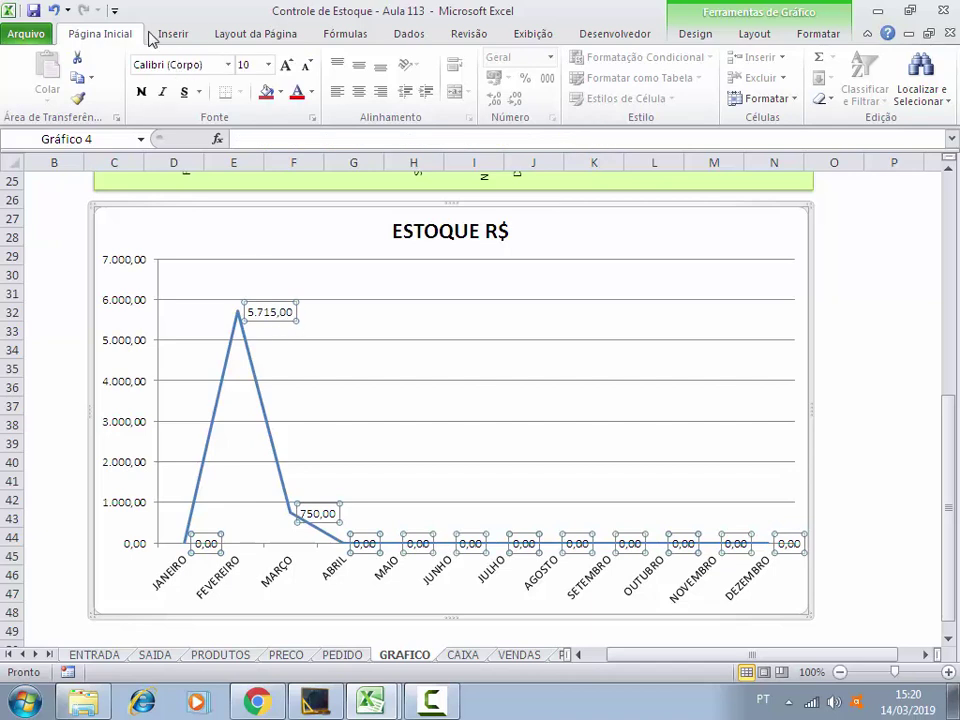
{"action": "left_click", "coordinate": [281, 92]}
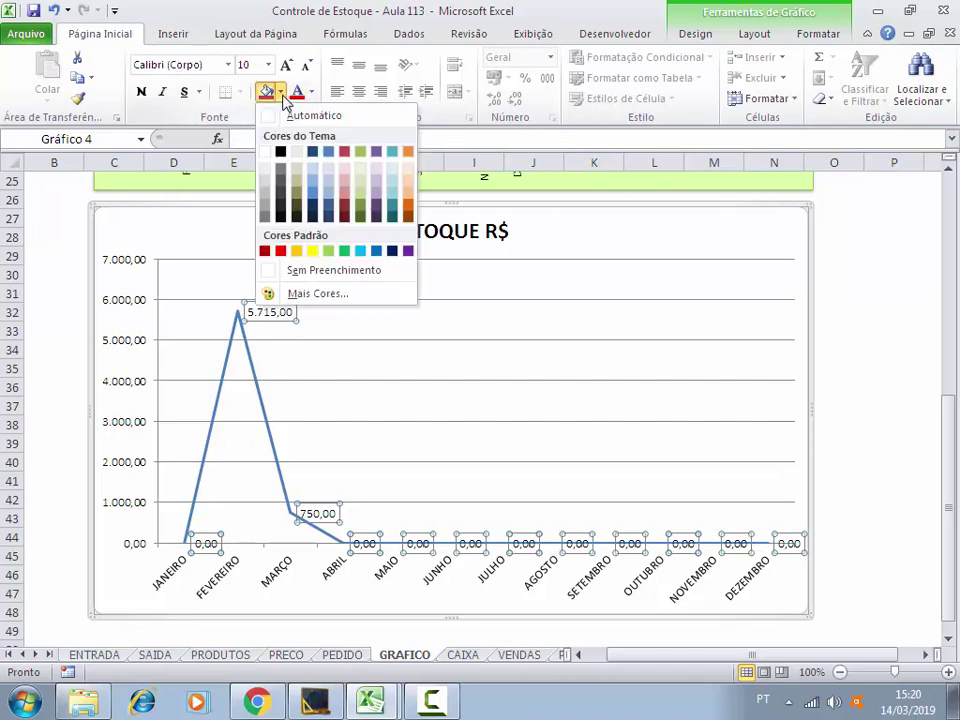
{"action": "left_click", "coordinate": [313, 251]}
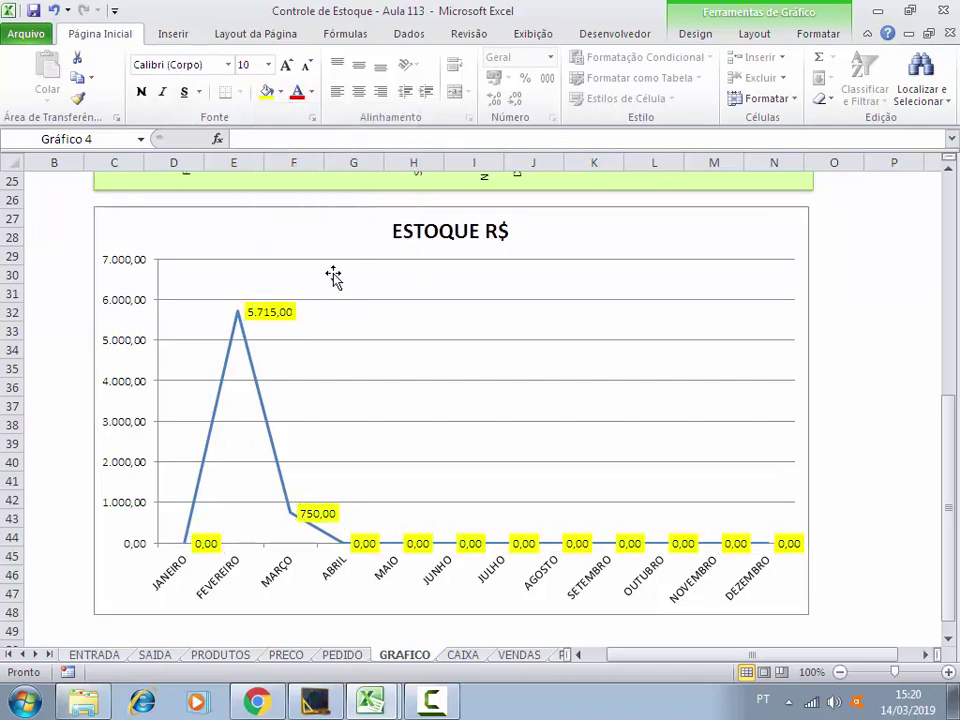
{"action": "left_click", "coordinate": [850, 403]}
Give the ESTOQUE R$ chart title a green fill
{"action": "left_click", "coordinate": [428, 235]}
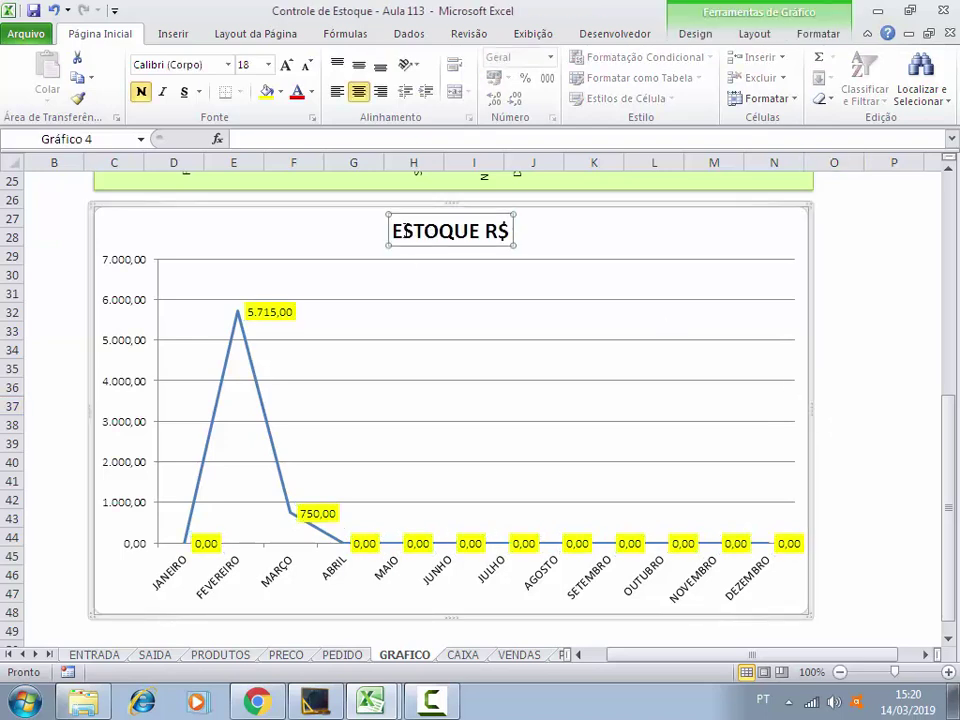
{"action": "left_click", "coordinate": [281, 92]}
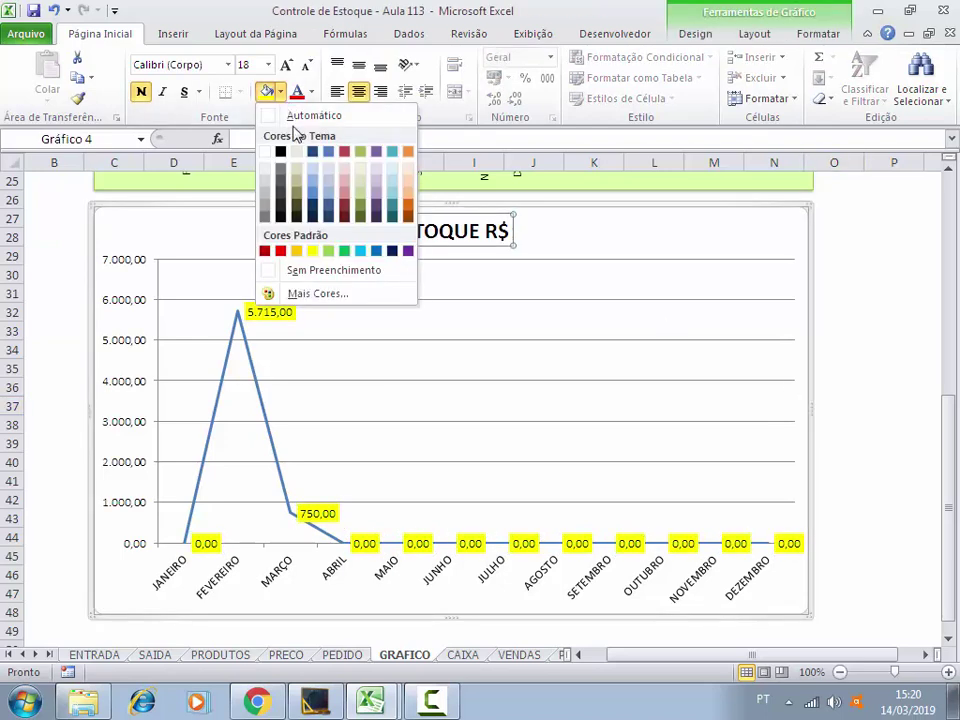
{"action": "left_click", "coordinate": [344, 256]}
{"action": "left_click", "coordinate": [886, 306]}
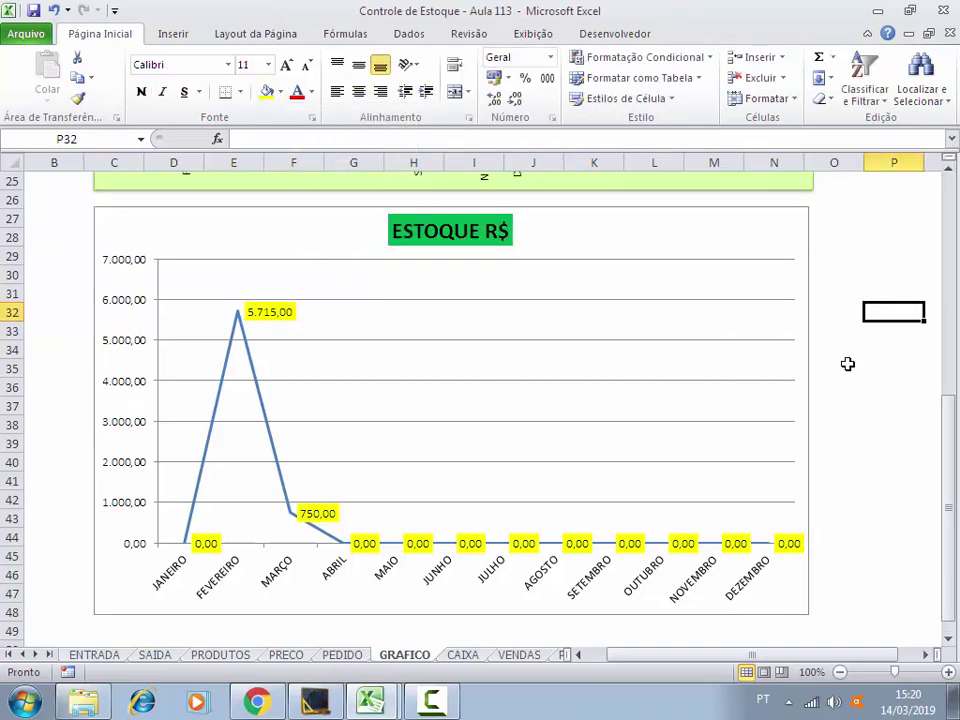
Save the workbook and scroll back up to the top chart on GRAFICO
{"action": "left_click", "coordinate": [33, 11]}
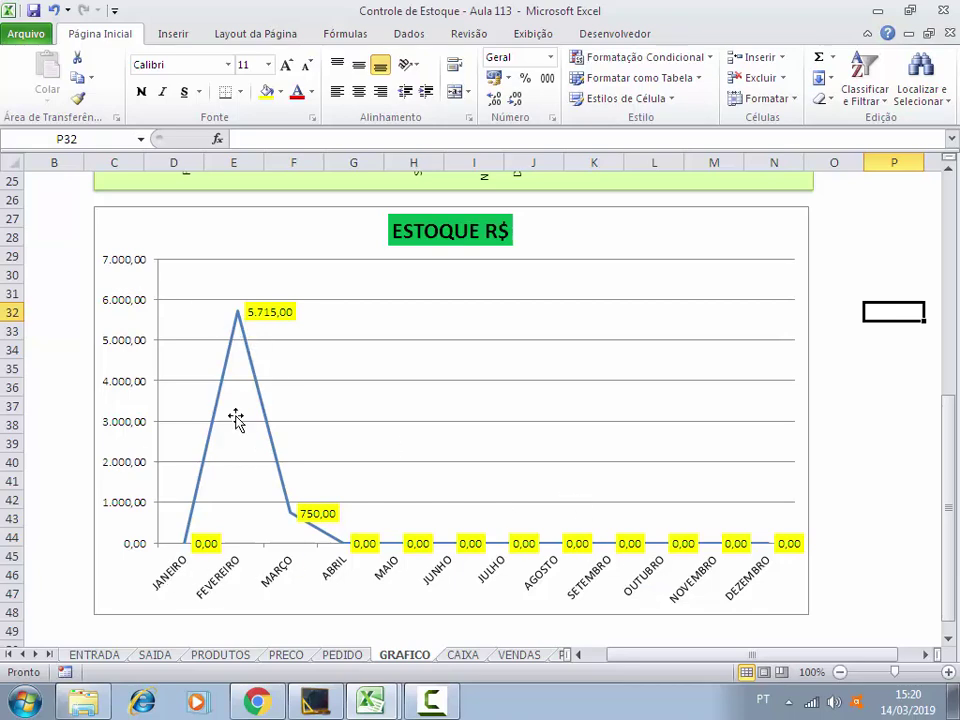
{"action": "left_click_drag", "start_coordinate": [948, 510], "coordinate": [946, 236]}
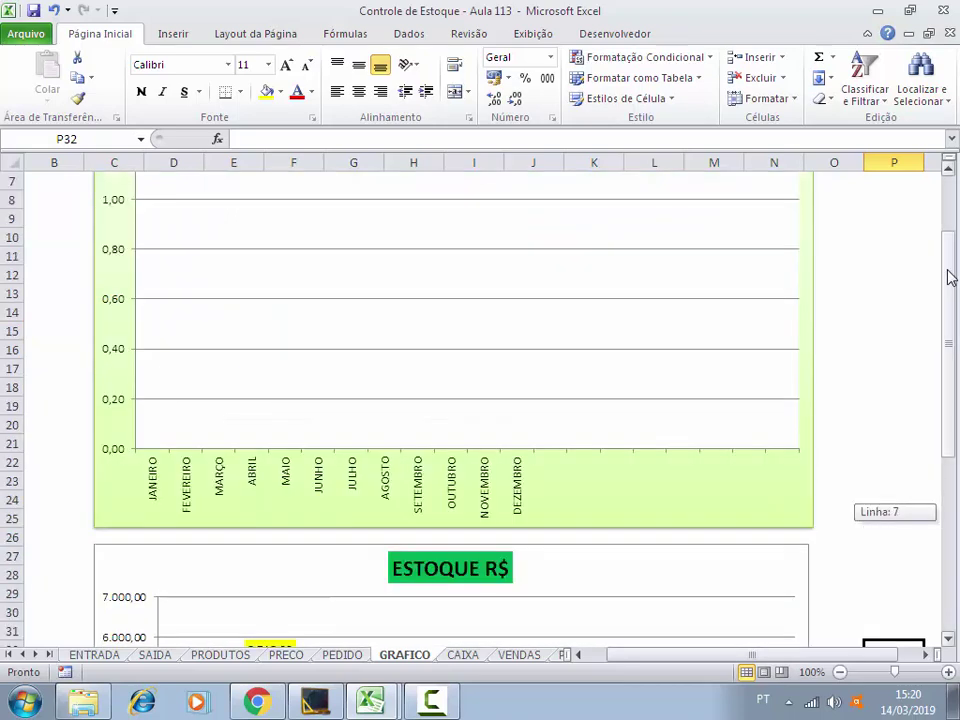
{"action": "left_click", "coordinate": [632, 33]}
Open the Graficos UserForm's code in the maximized VBA editor
{"action": "left_click", "coordinate": [20, 75]}
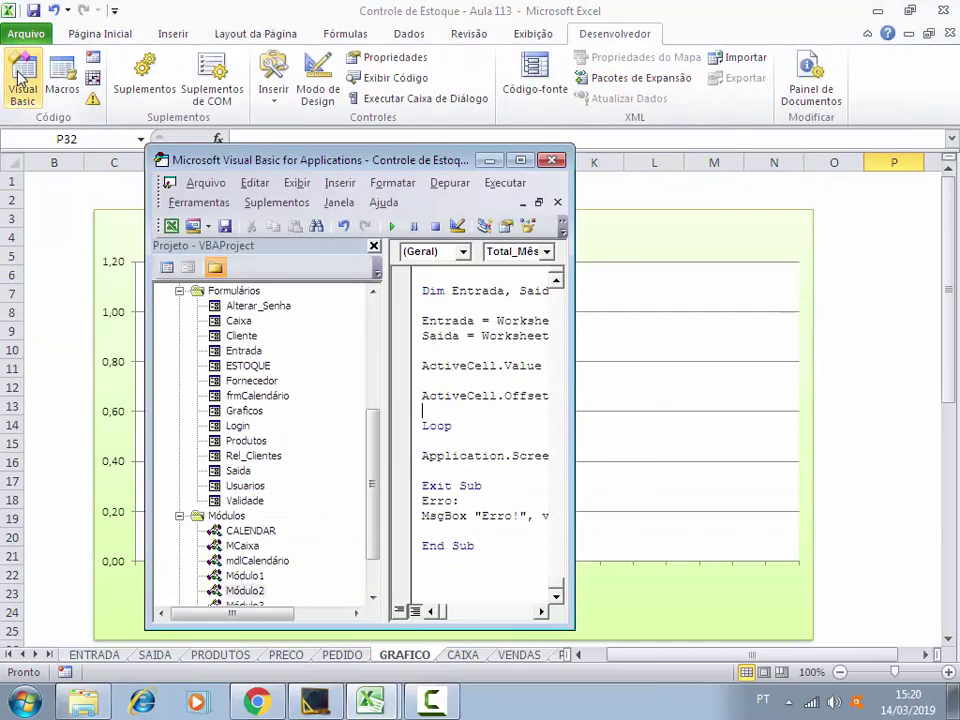
{"action": "left_click", "coordinate": [519, 161]}
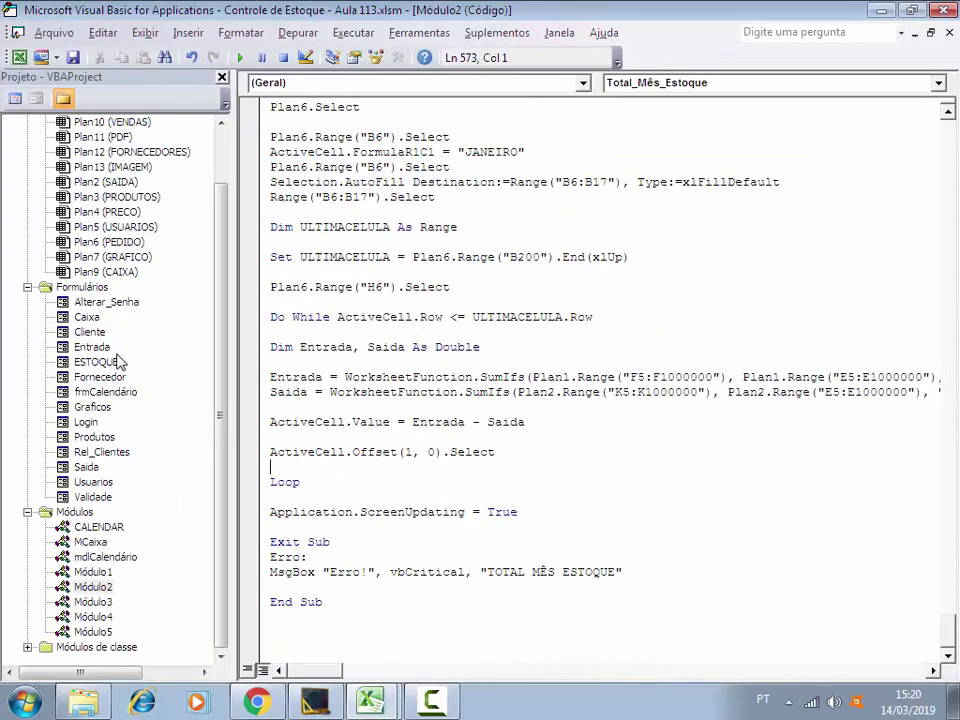
{"action": "double_click", "coordinate": [92, 410]}
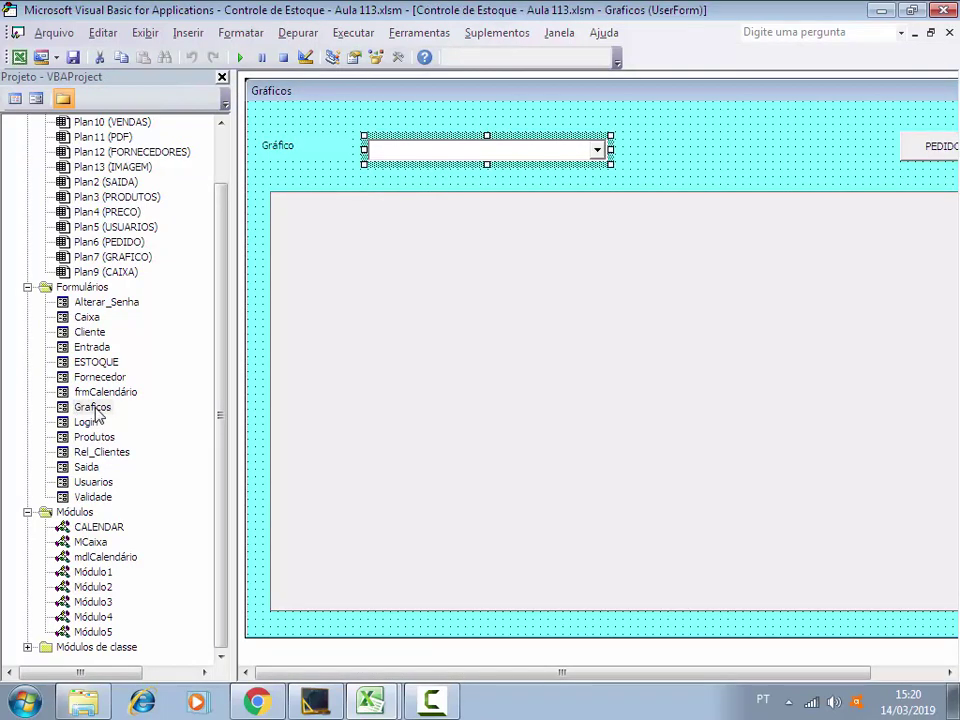
{"action": "left_click", "coordinate": [700, 180]}
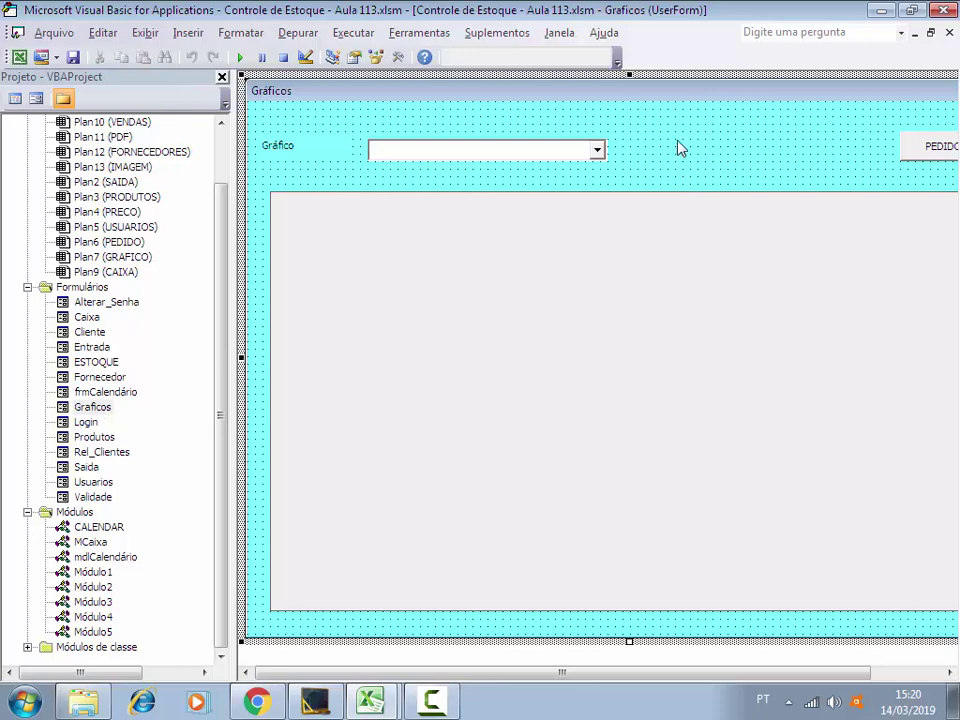
{"action": "key", "text": "F7"}
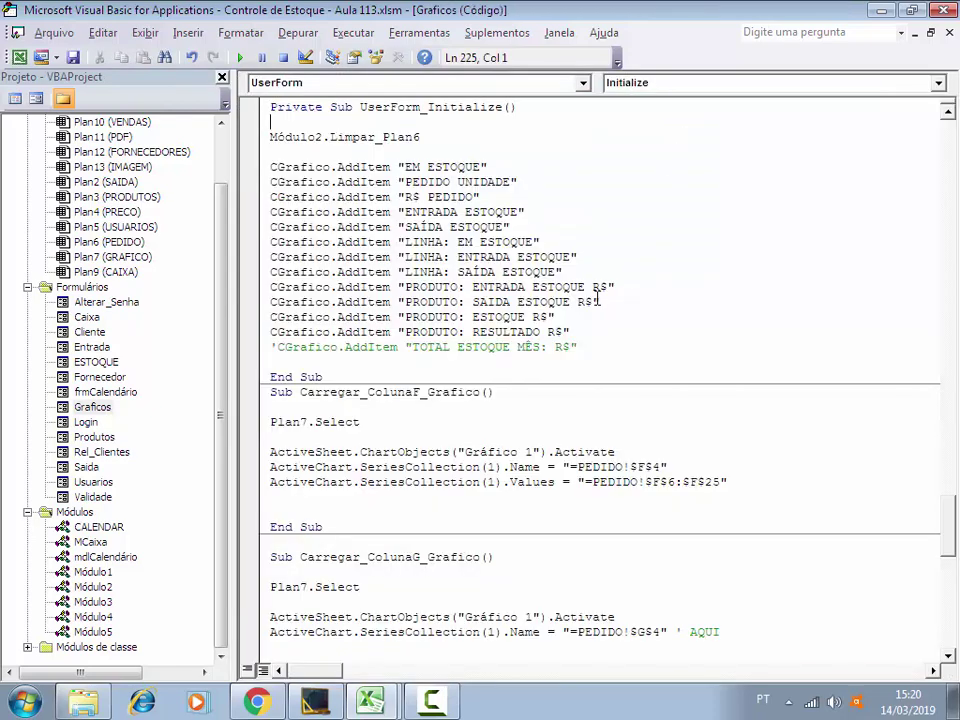
Duplicate the RESULTADO R$ AddItem line as "TOTAL ESTOQUE MÊS: R$" and delete the commented-out duplicate
{"action": "left_click", "coordinate": [575, 331]}
{"action": "key", "text": "Return"}
{"action": "key", "text": "Return"}
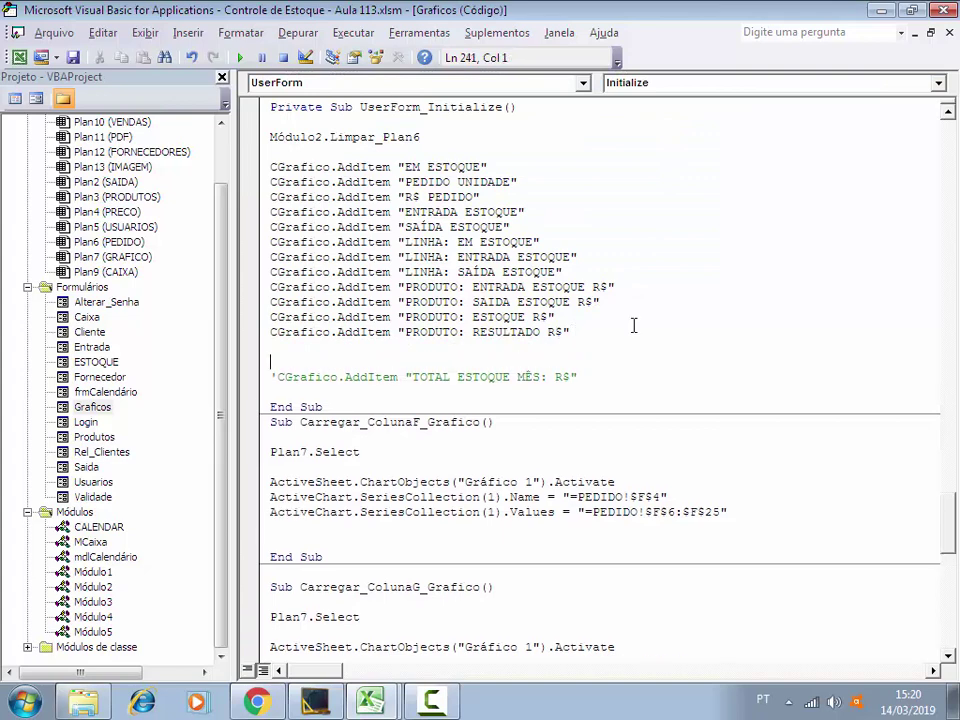
{"action": "left_click", "coordinate": [327, 332]}
{"action": "left_click_drag", "start_coordinate": [570, 332], "coordinate": [270, 332]}
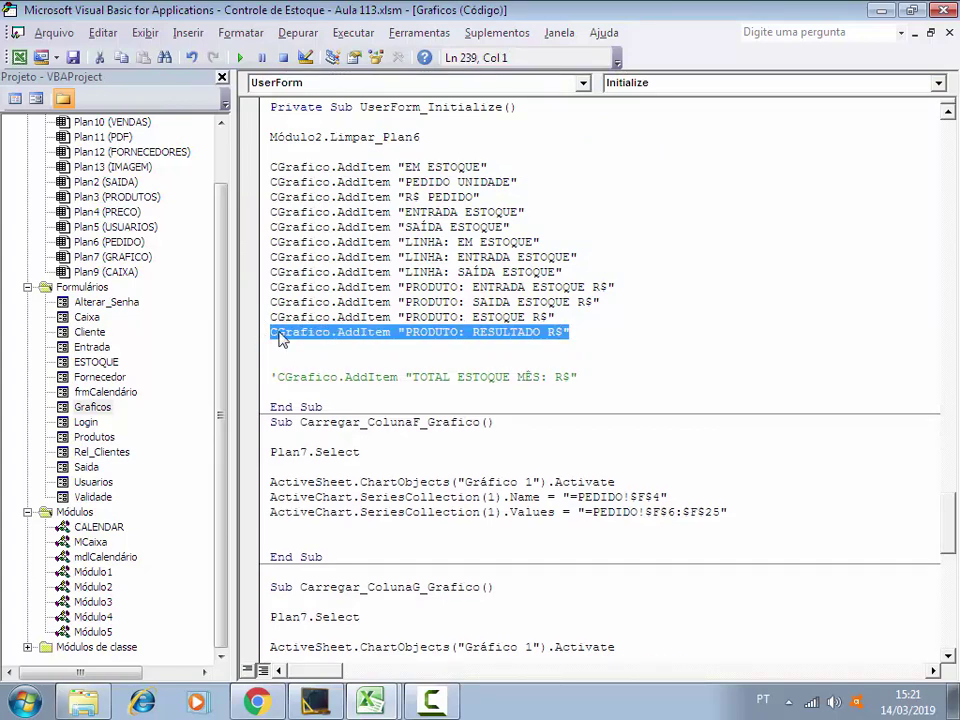
{"action": "key", "text": "ctrl+c"}
{"action": "left_click", "coordinate": [270, 347]}
{"action": "key", "text": "ctrl+v"}
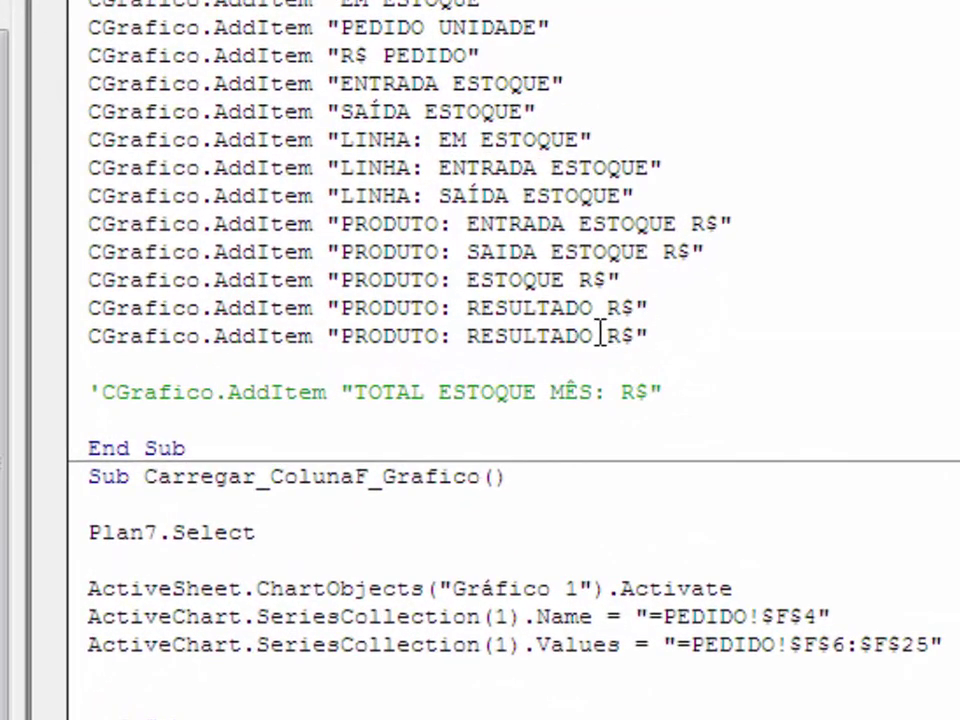
{"action": "left_click_drag", "start_coordinate": [634, 336], "coordinate": [341, 336]}
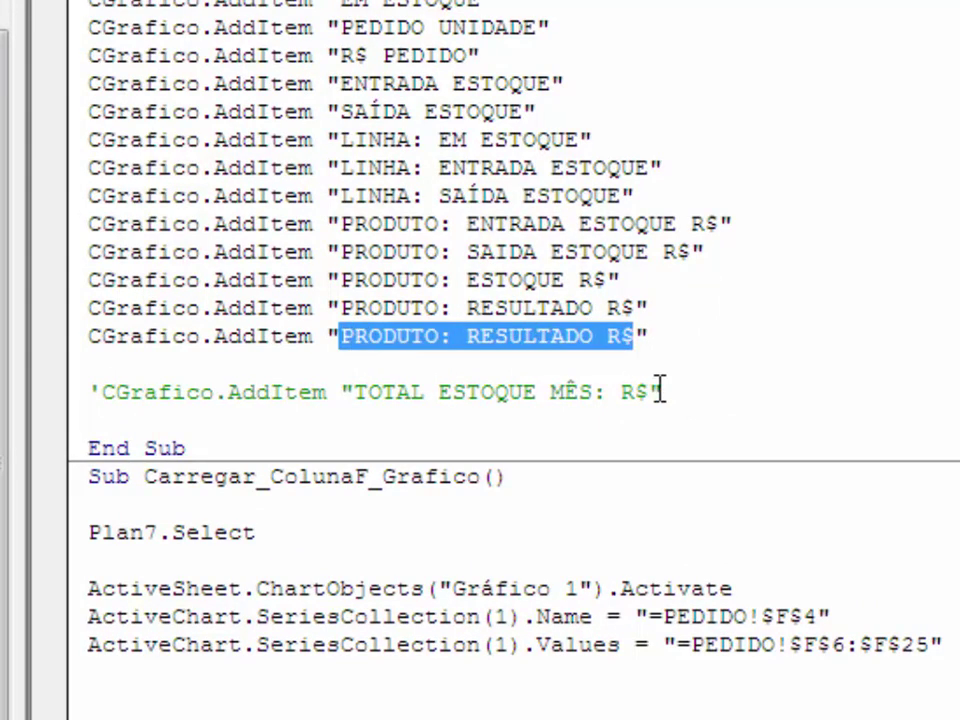
{"action": "type", "text": "T"}
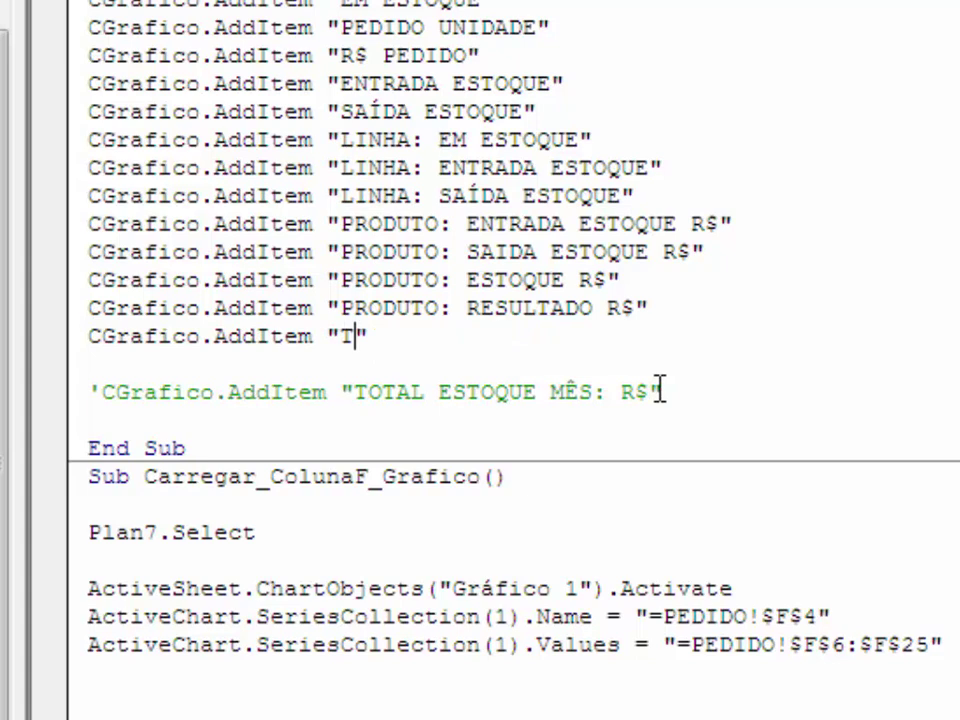
{"action": "type", "text": "OTAL EST"}
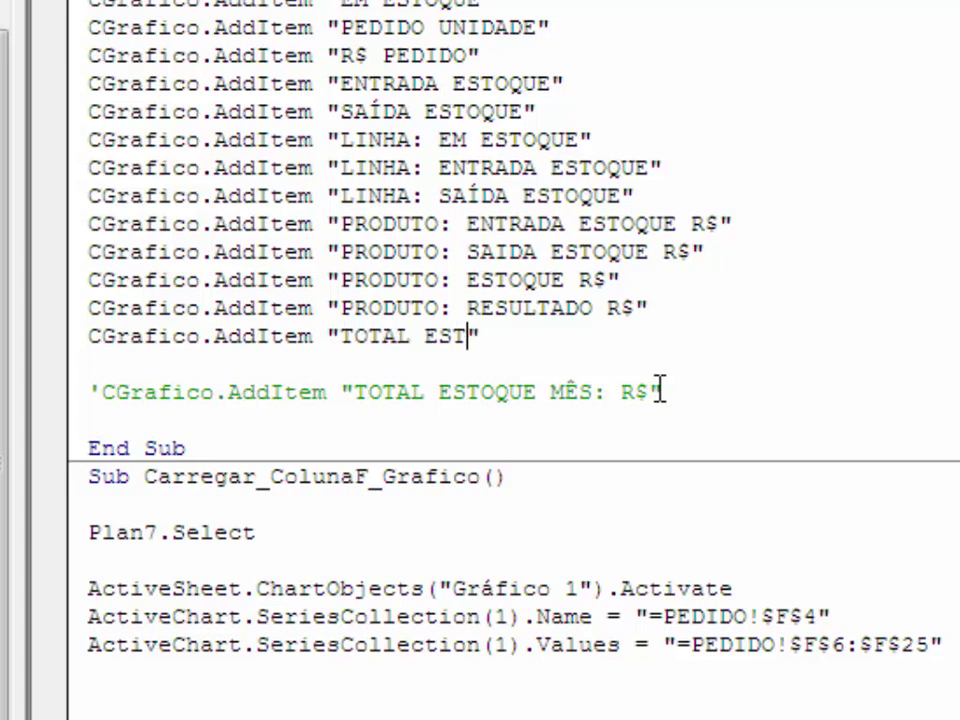
{"action": "type", "text": "OQUE M"}
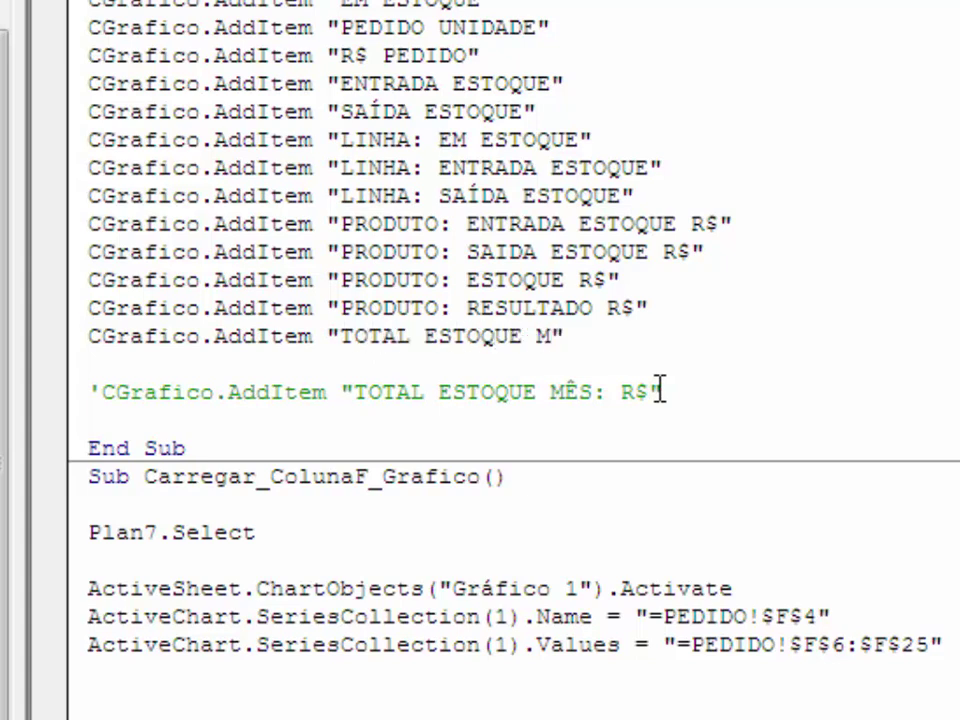
{"action": "type", "text": "ÊS:"}
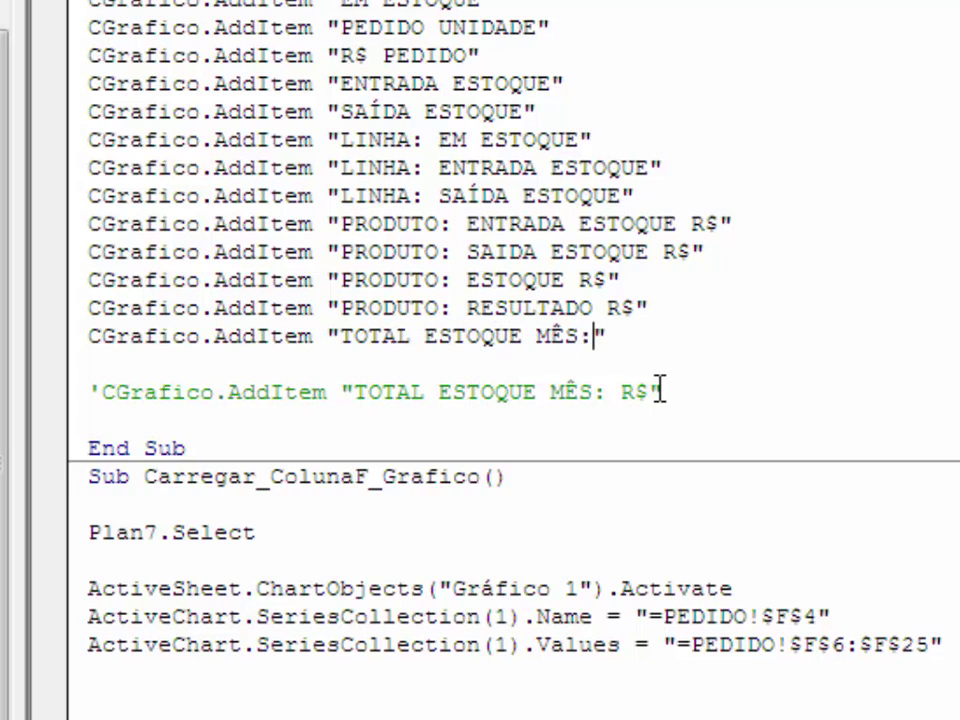
{"action": "type", "text": " R$"}
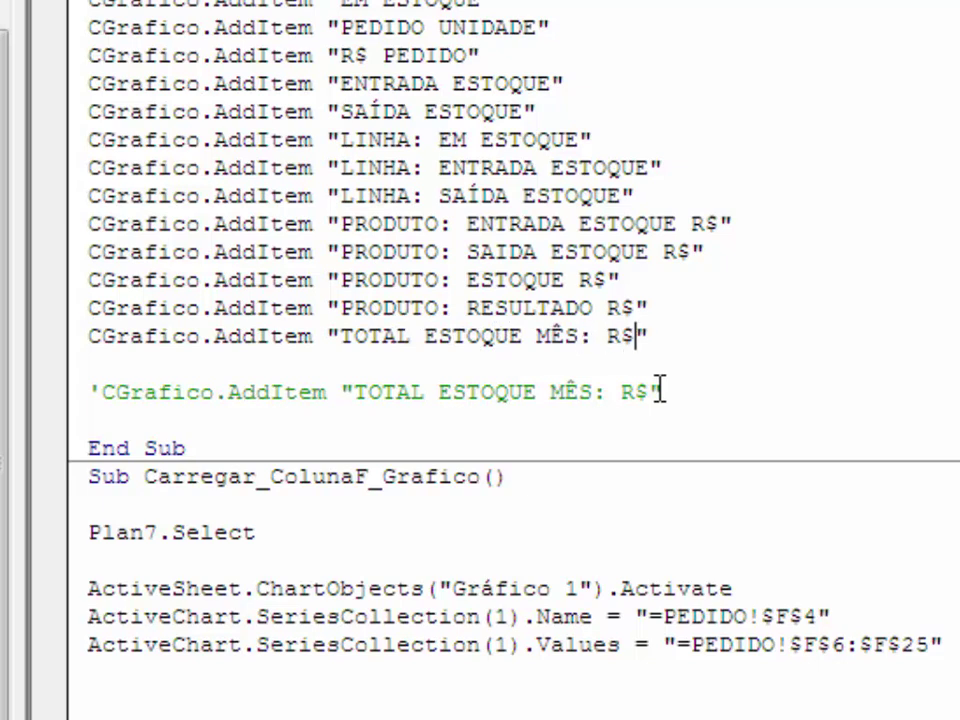
{"action": "left_click_drag", "start_coordinate": [664, 392], "coordinate": [90, 378]}
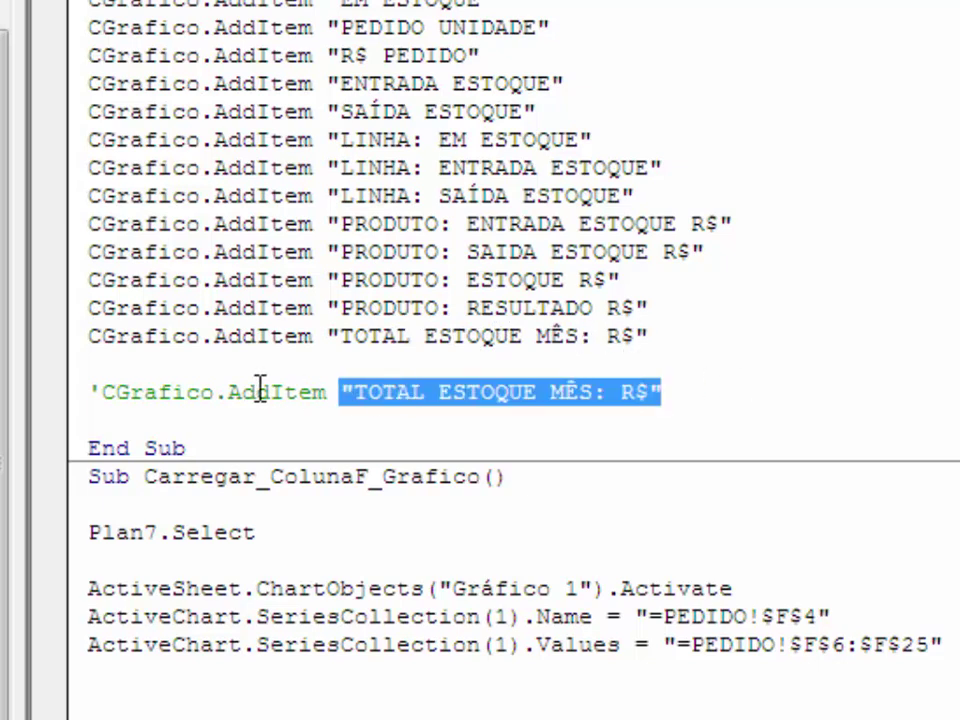
{"action": "key", "text": "Delete"}
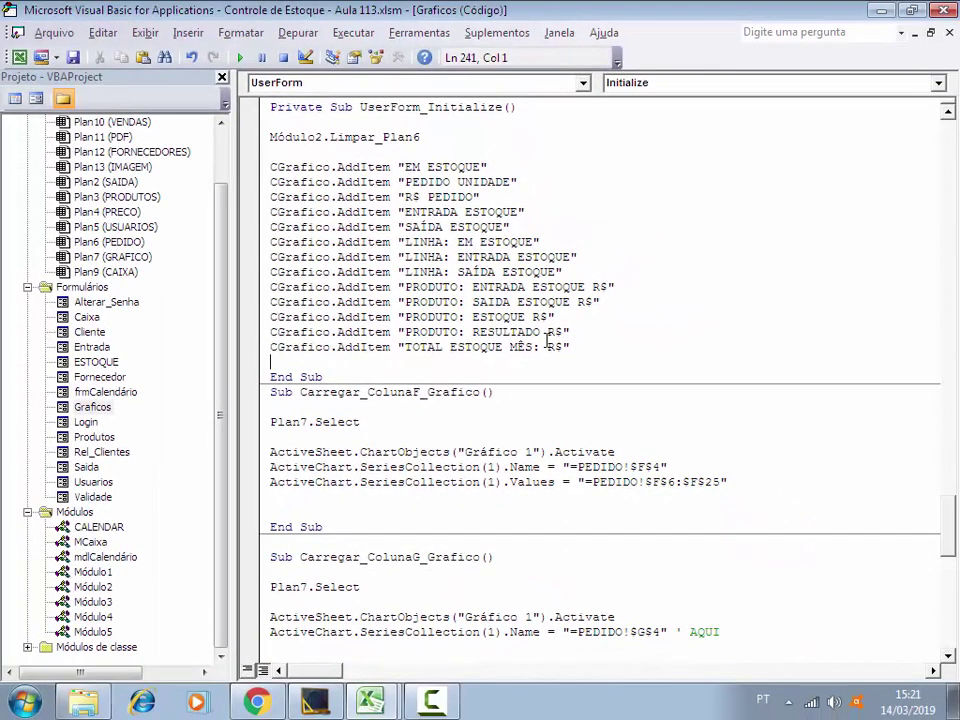
Add Sub Carregar_GraficoMes() after Carregar_ColunaH_Grafico and remove the extra blank lines above it
{"action": "scroll", "coordinate": [758, 377], "scroll_direction": "down", "scroll_amount": 4}
{"action": "scroll", "coordinate": [758, 377], "scroll_direction": "down", "scroll_amount": 6}
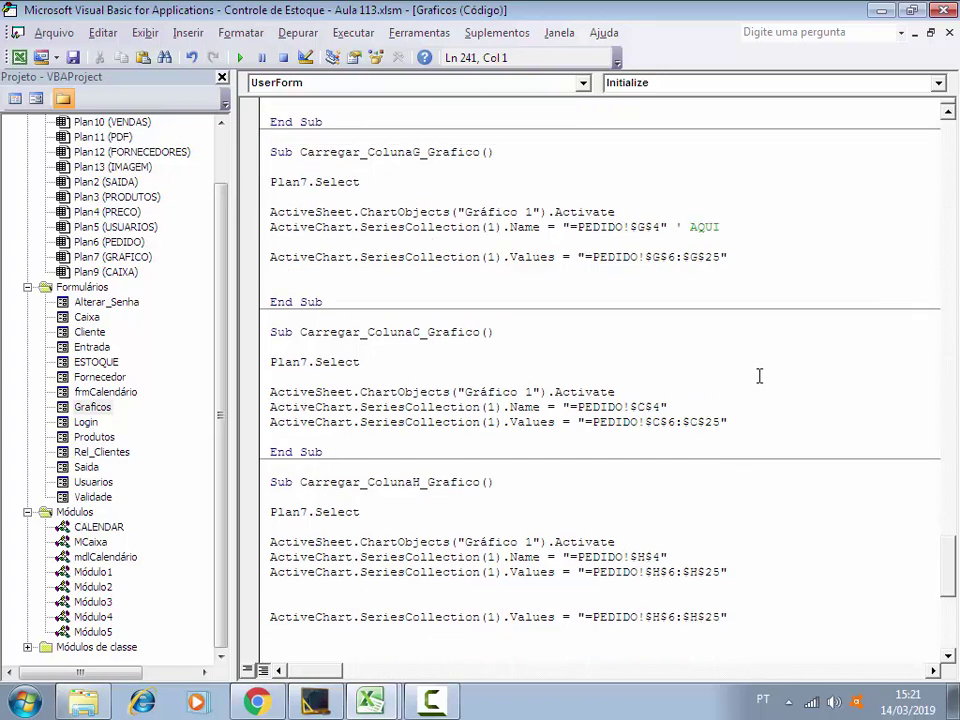
{"action": "scroll", "coordinate": [790, 319], "scroll_direction": "down", "scroll_amount": 6}
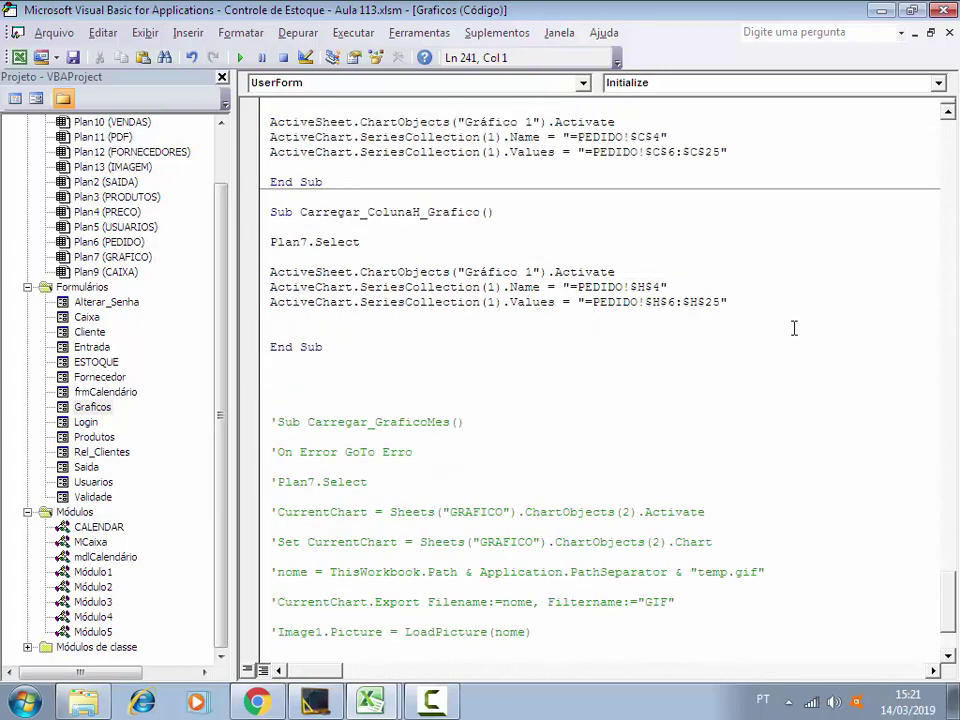
{"action": "scroll", "coordinate": [849, 326], "scroll_direction": "down", "scroll_amount": 3}
{"action": "scroll", "coordinate": [918, 309], "scroll_direction": "down", "scroll_amount": 1}
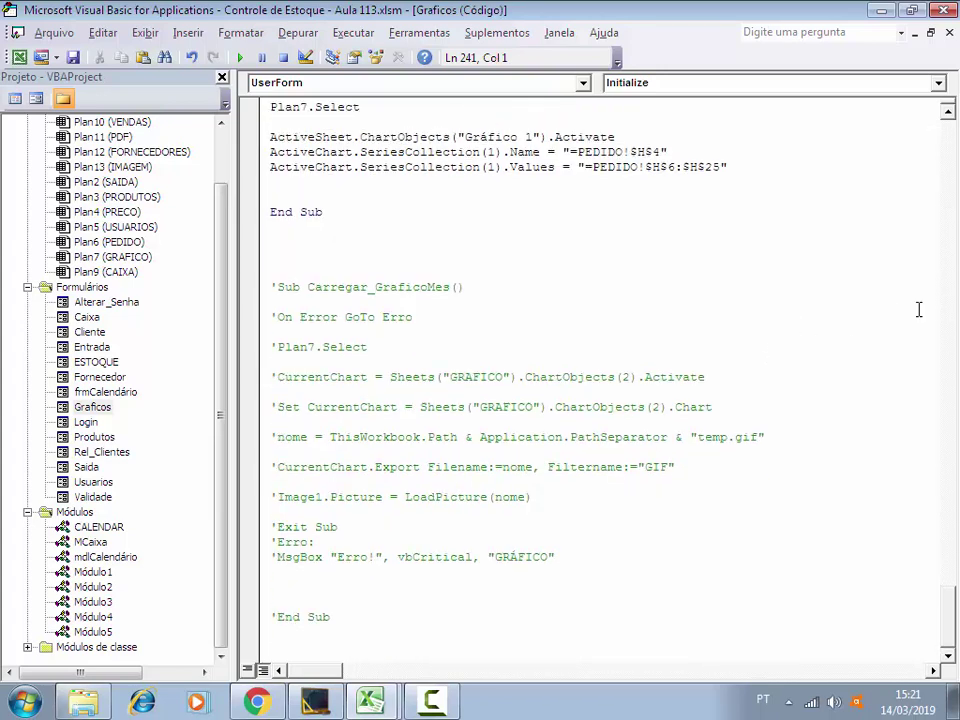
{"action": "left_click", "coordinate": [285, 239]}
{"action": "key", "text": "Return"}
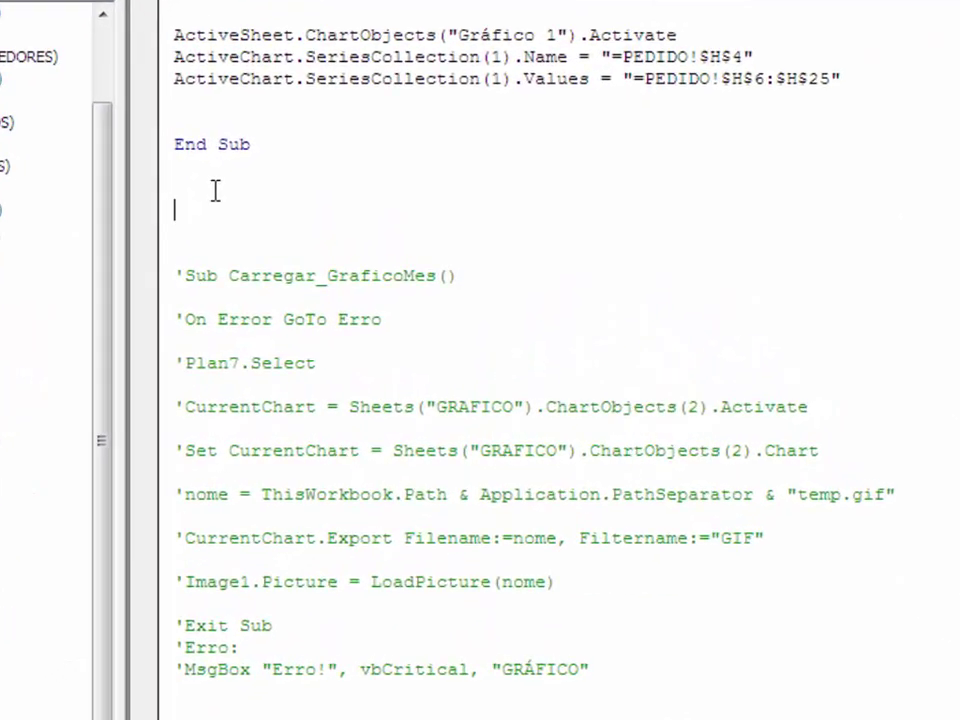
{"action": "type", "text": "S"}
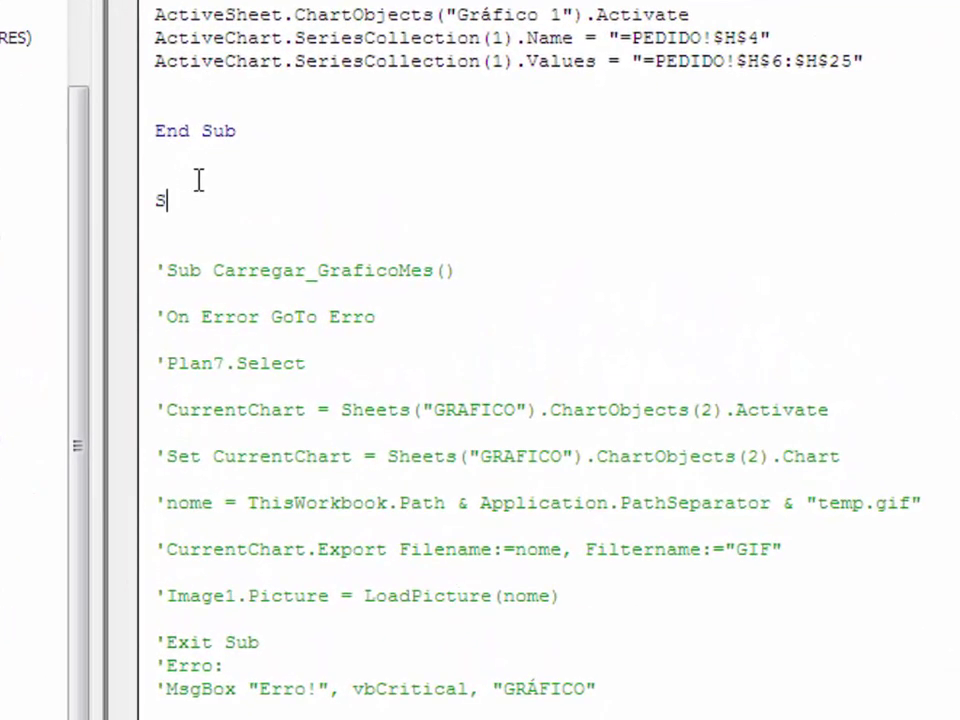
{"action": "type", "text": "ub C"}
{"action": "type", "text": "arregar_"}
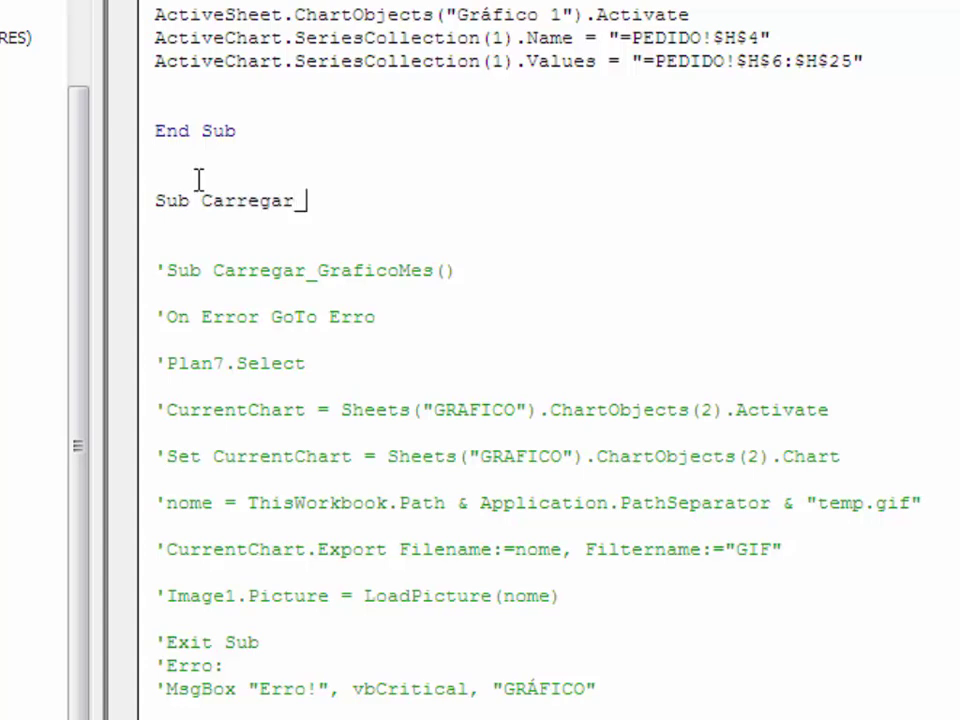
{"action": "type", "text": "Grafi"}
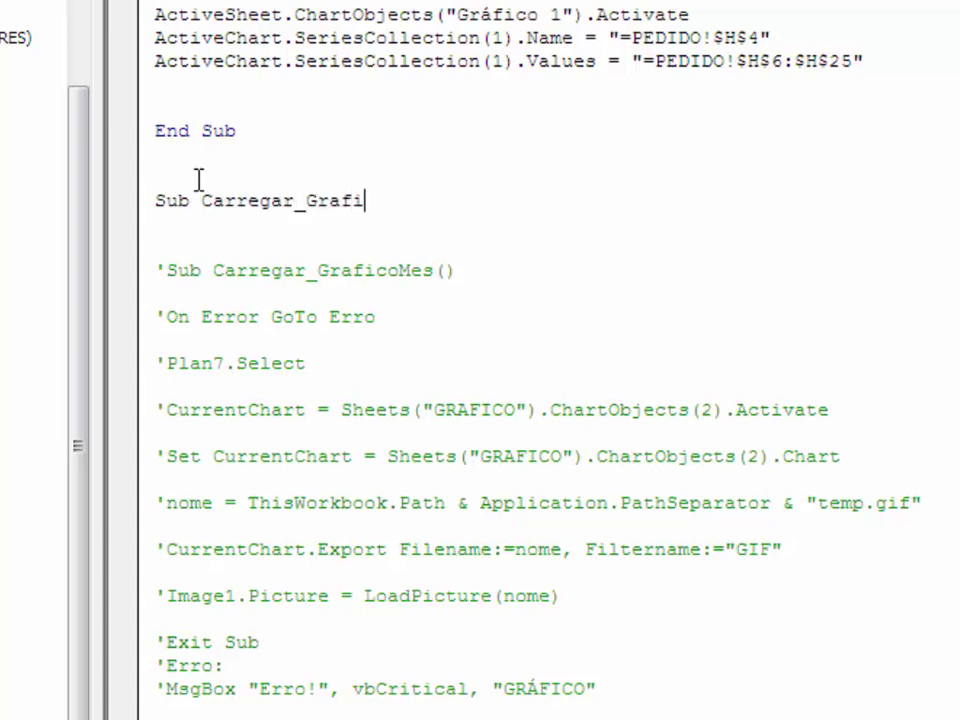
{"action": "type", "text": "coMes"}
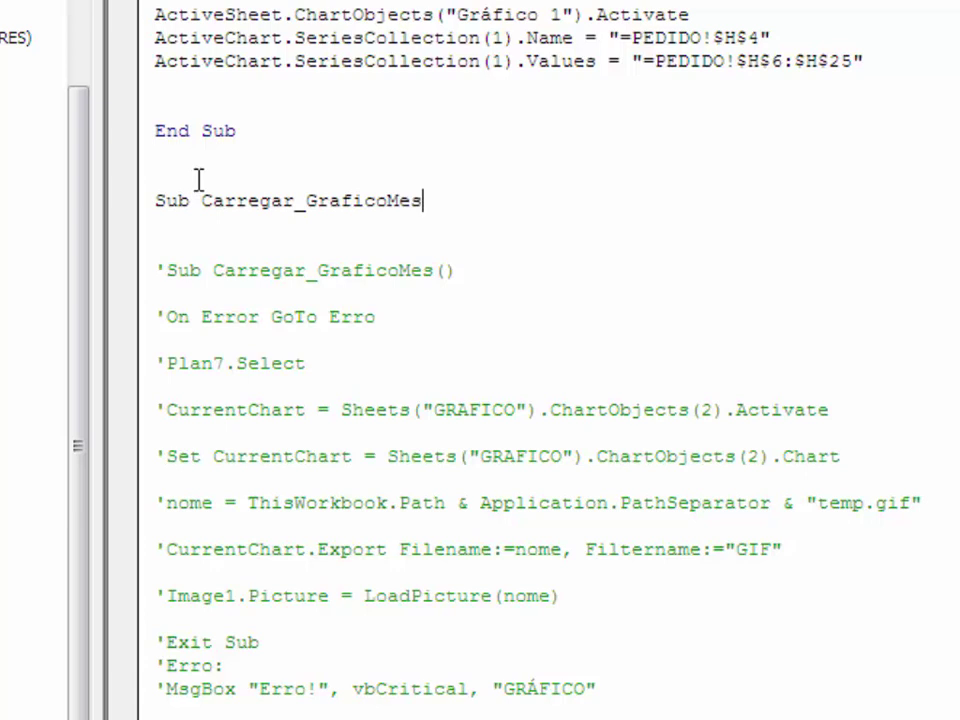
{"action": "type", "text": "()"}
{"action": "key", "text": "Return"}
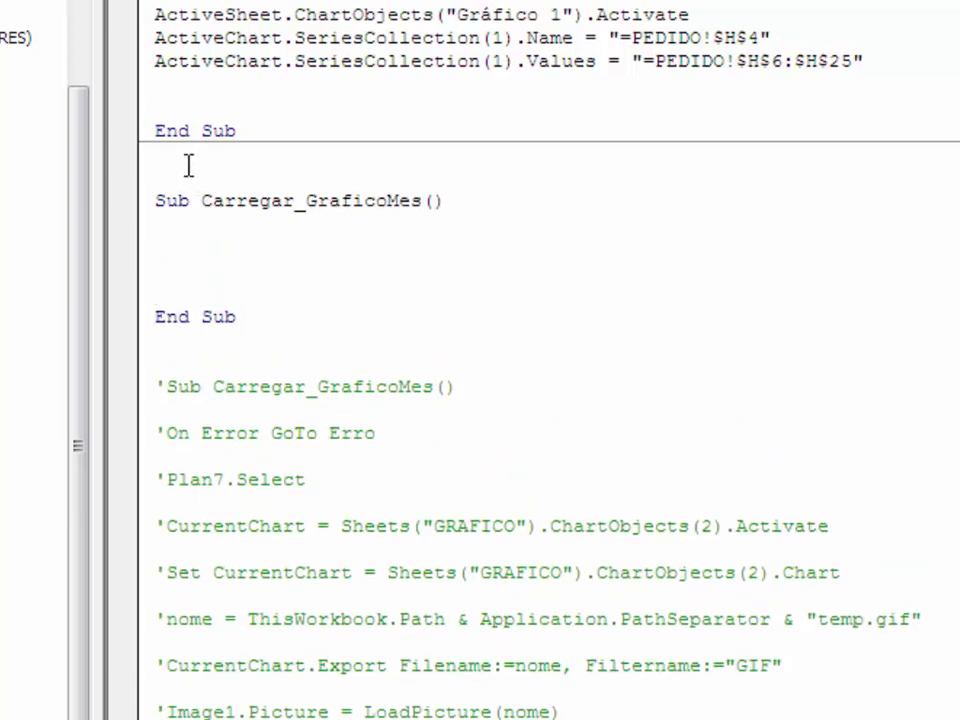
{"action": "left_click", "coordinate": [189, 164]}
{"action": "key", "text": "Delete"}
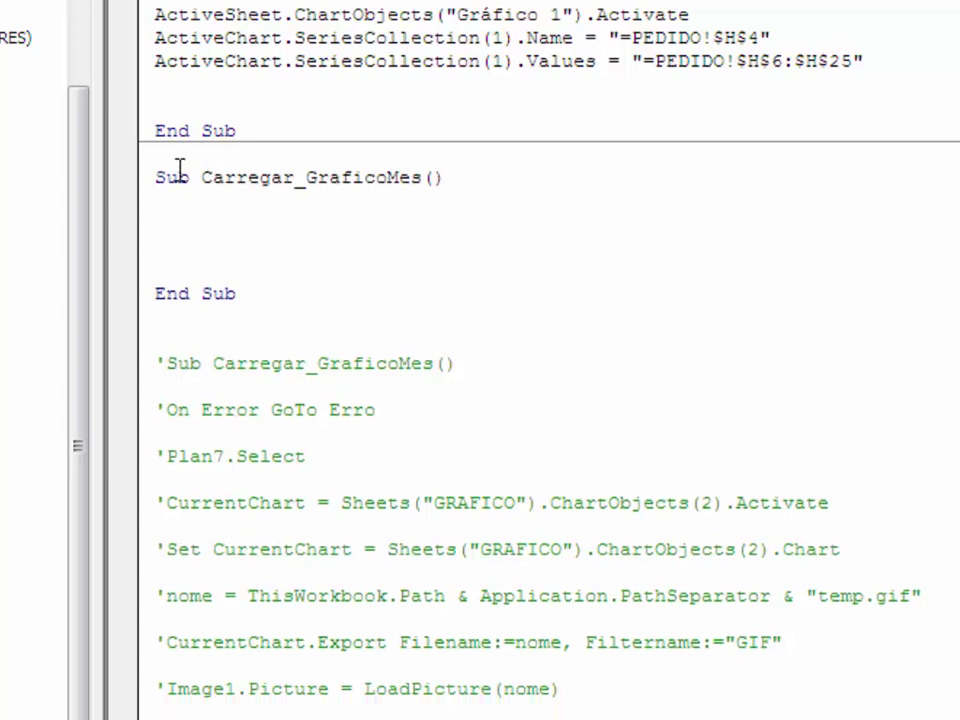
{"action": "key", "text": "Delete"}
{"action": "left_click", "coordinate": [184, 197]}
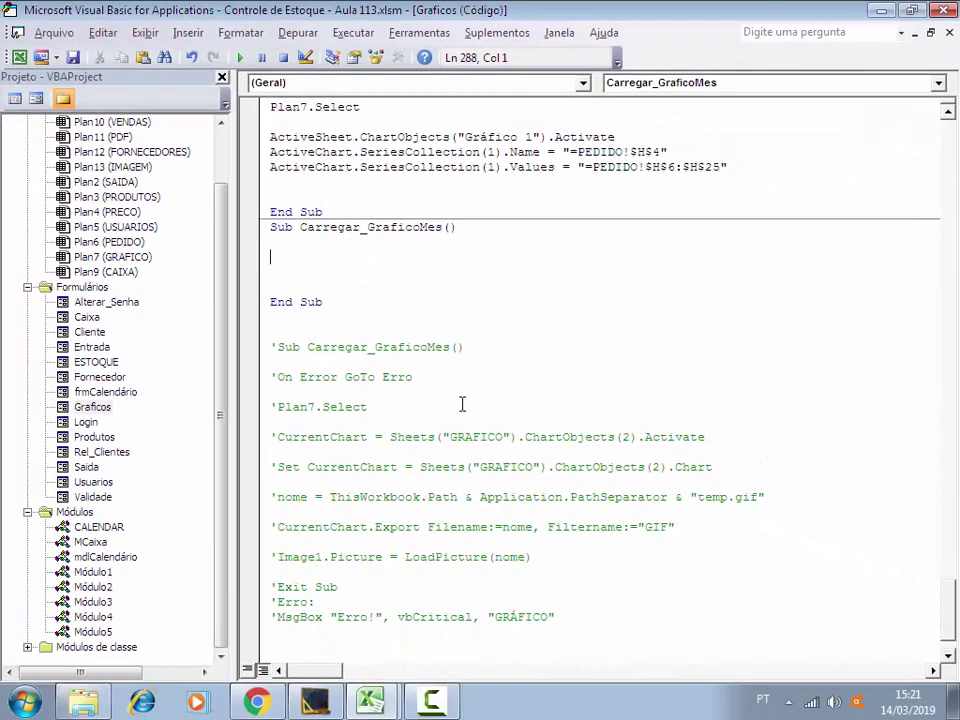
Select and copy the error-handling and chart-export body of Carregar_Grafico
{"action": "scroll", "coordinate": [482, 418], "scroll_direction": "up", "scroll_amount": 4}
{"action": "scroll", "coordinate": [483, 420], "scroll_direction": "up", "scroll_amount": 2}
{"action": "scroll", "coordinate": [483, 420], "scroll_direction": "up", "scroll_amount": 5}
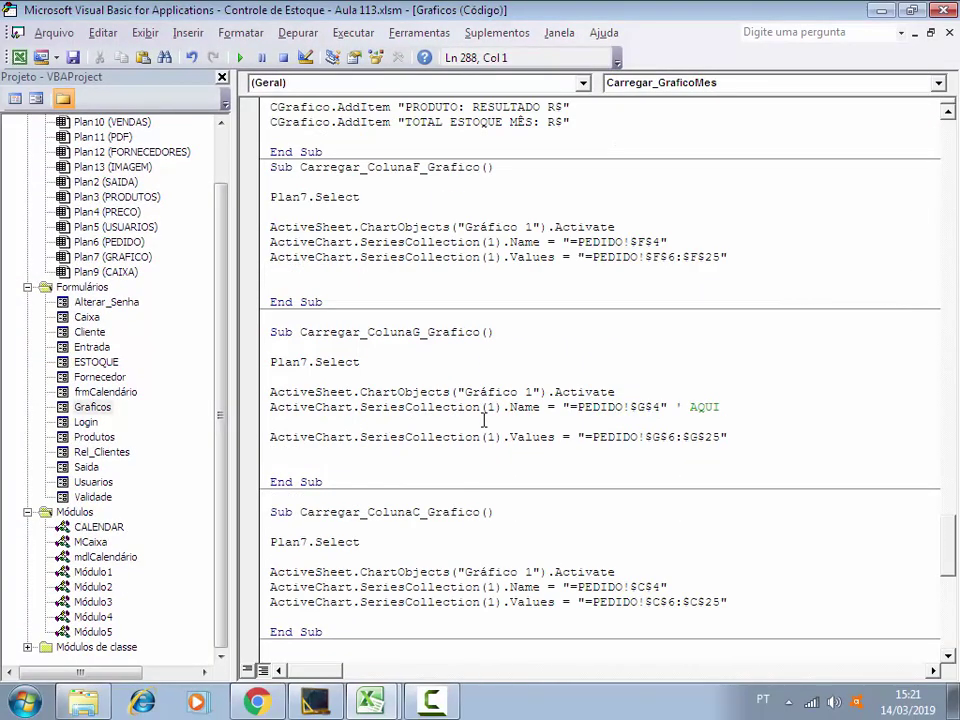
{"action": "scroll", "coordinate": [485, 420], "scroll_direction": "up", "scroll_amount": 5}
{"action": "scroll", "coordinate": [488, 419], "scroll_direction": "up", "scroll_amount": 5}
{"action": "scroll", "coordinate": [491, 418], "scroll_direction": "up", "scroll_amount": 5}
{"action": "scroll", "coordinate": [491, 418], "scroll_direction": "up", "scroll_amount": 3}
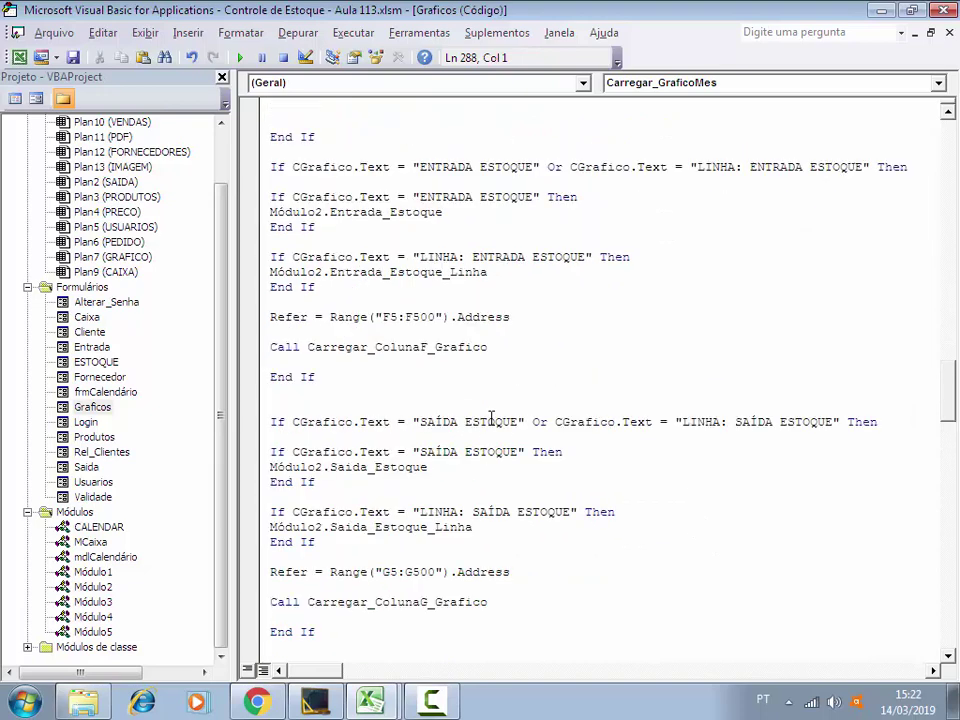
{"action": "left_click_drag", "start_coordinate": [948, 405], "coordinate": [940, 128]}
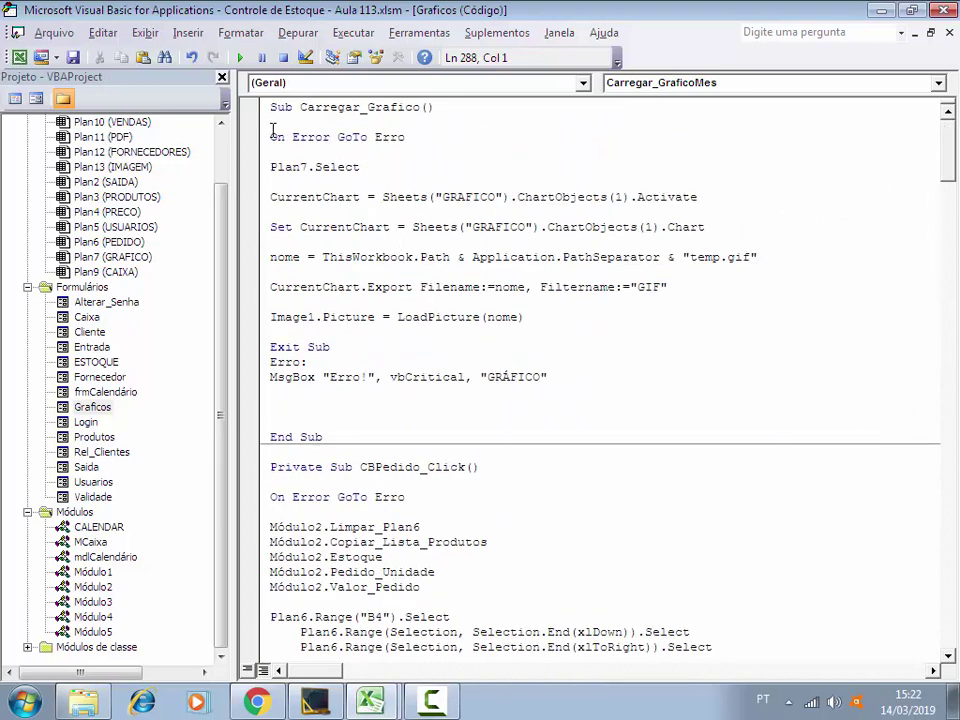
{"action": "left_click_drag", "start_coordinate": [271, 131], "coordinate": [583, 372]}
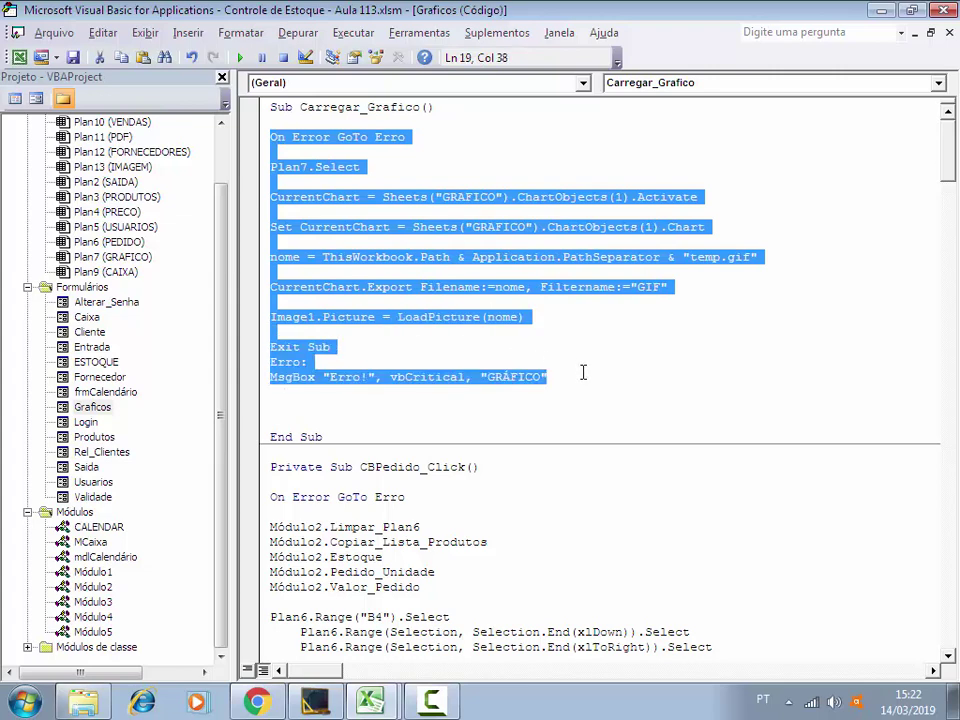
{"action": "left_click", "coordinate": [285, 401]}
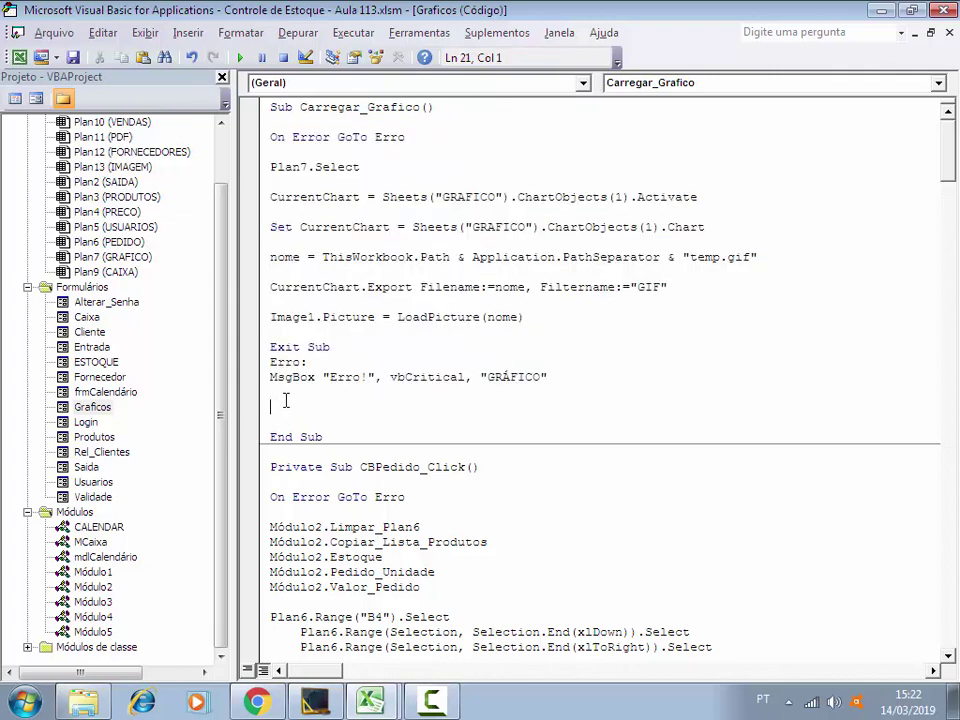
Paste the copied code into the empty Carregar_GraficoMes procedure
{"action": "left_click_drag", "start_coordinate": [948, 160], "coordinate": [955, 255]}
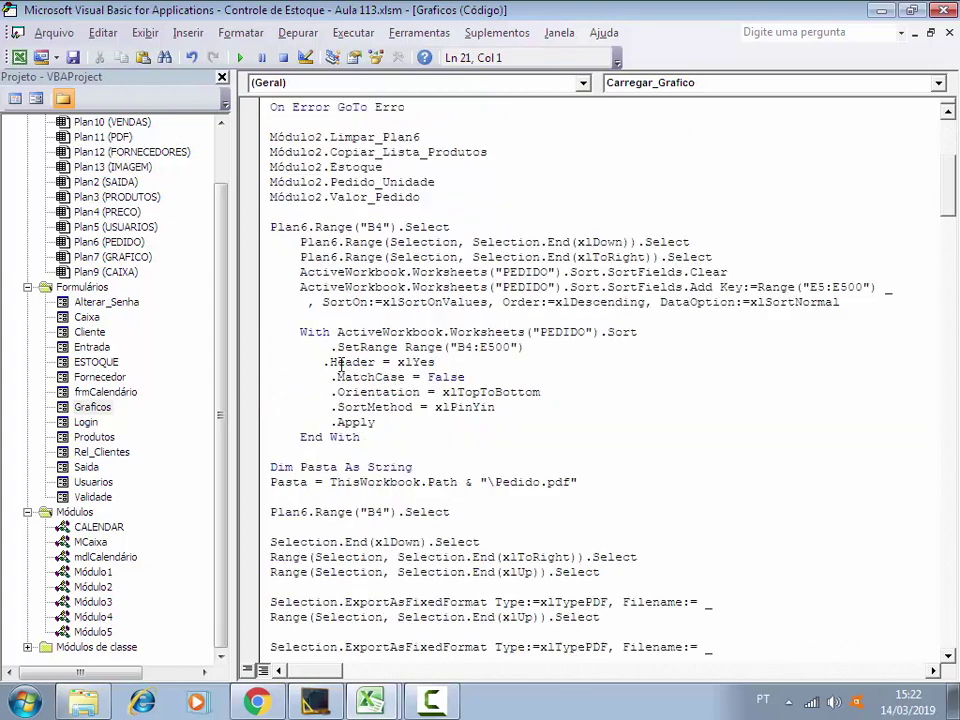
{"action": "scroll", "coordinate": [529, 402], "scroll_direction": "down", "scroll_amount": 15}
{"action": "scroll", "coordinate": [529, 402], "scroll_direction": "down", "scroll_amount": 10}
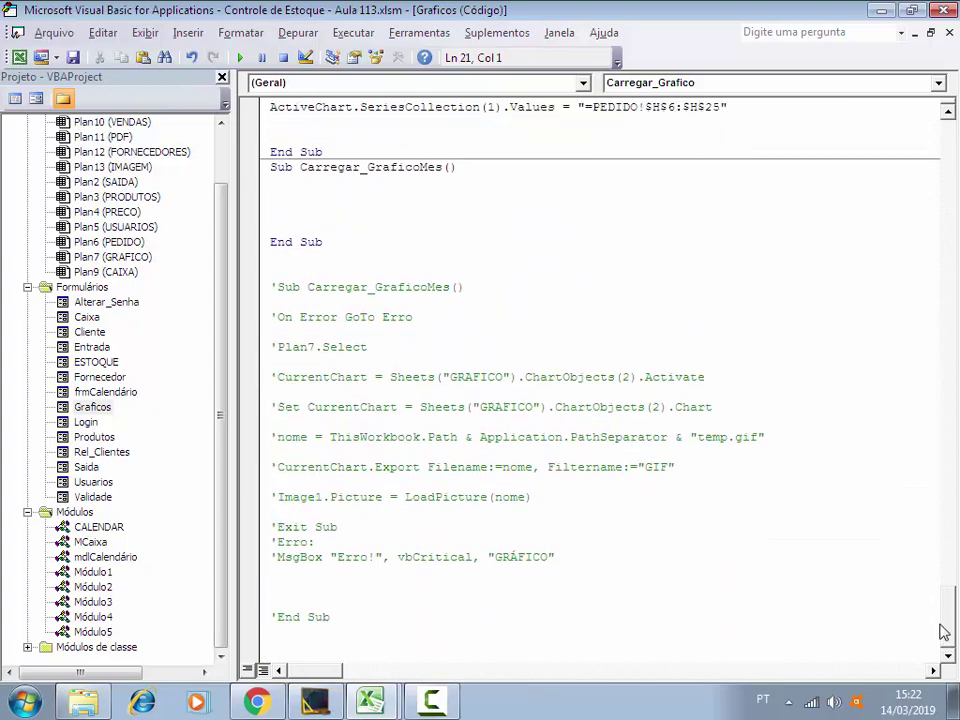
{"action": "left_click", "coordinate": [283, 196]}
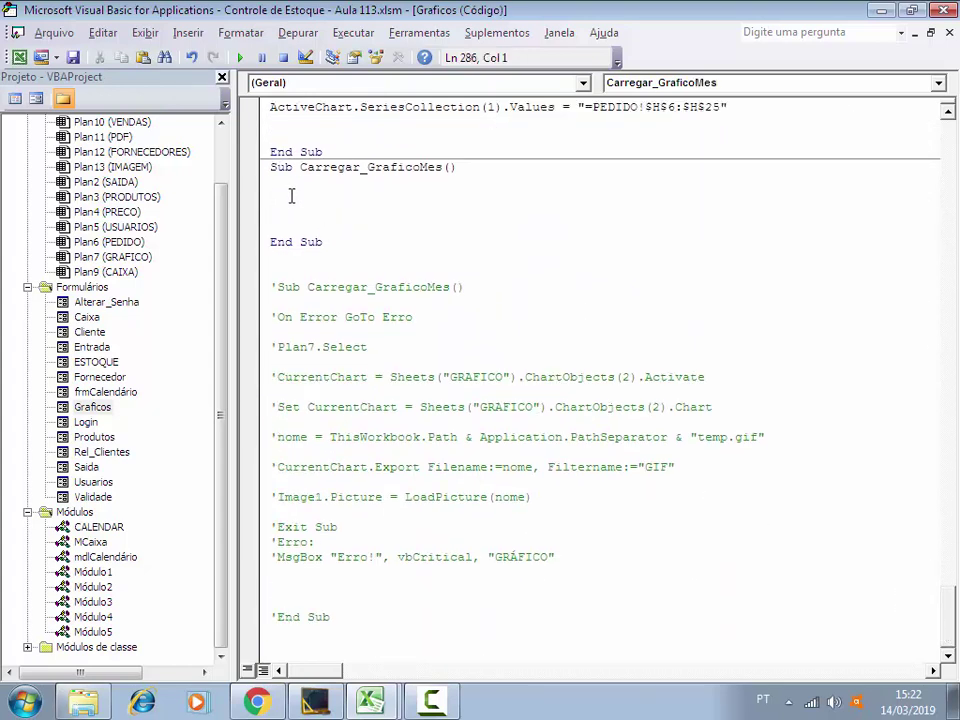
{"action": "type", "text": "On Error GoTo Erro  Plan7.Select  CurrentChart = Sheets(\"GRAFICO\").ChartObjects(1).Activate  Set CurrentChart = Sheets(\"GRAFICO\").ChartObjects(1).Chart  nome = ThisWorkbook.Path & Application.PathSeparator & \"temp.gif\"  CurrentChart.Export Filename:=nome, Filtername:=\"GIF\"  Image1.Picture = LoadPicture(nome)  Exit Sub Erro: MsgBox \"Erro!\", vbCritical, \"GRÁFICO\""}
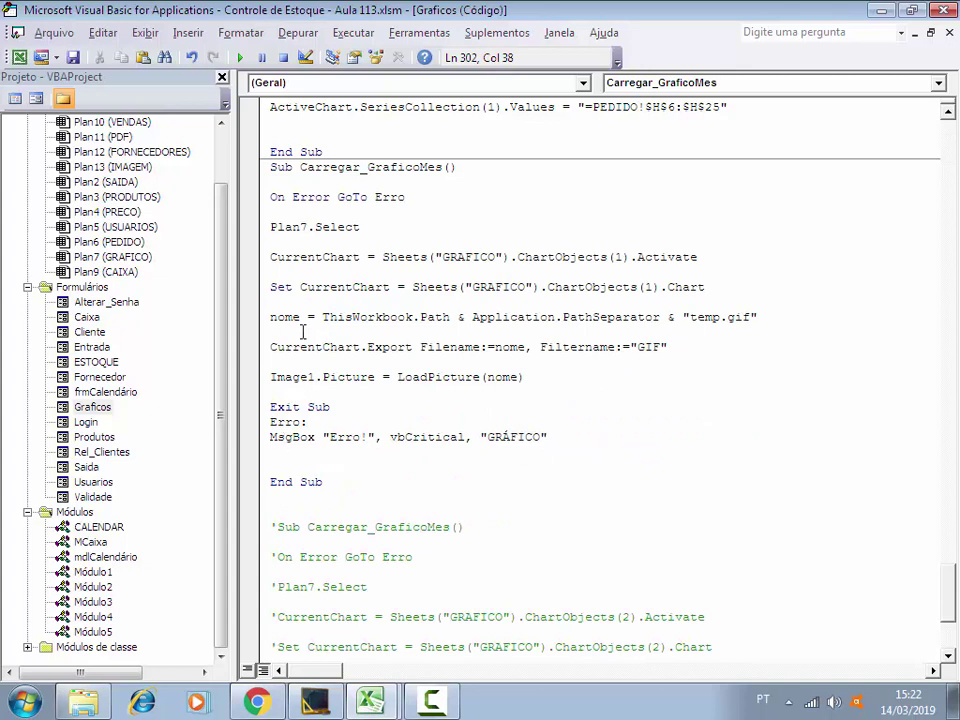
Confirm that the Plan7 sheet reference in the code is the GRAFICO sheet
{"action": "left_click", "coordinate": [307, 227]}
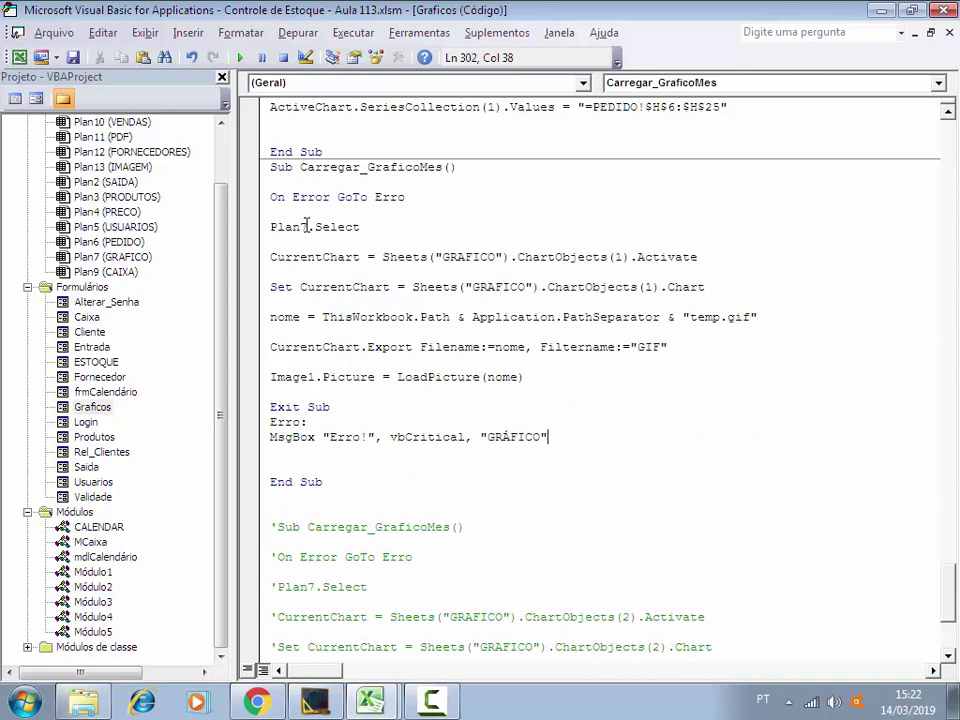
{"action": "left_click", "coordinate": [112, 257]}
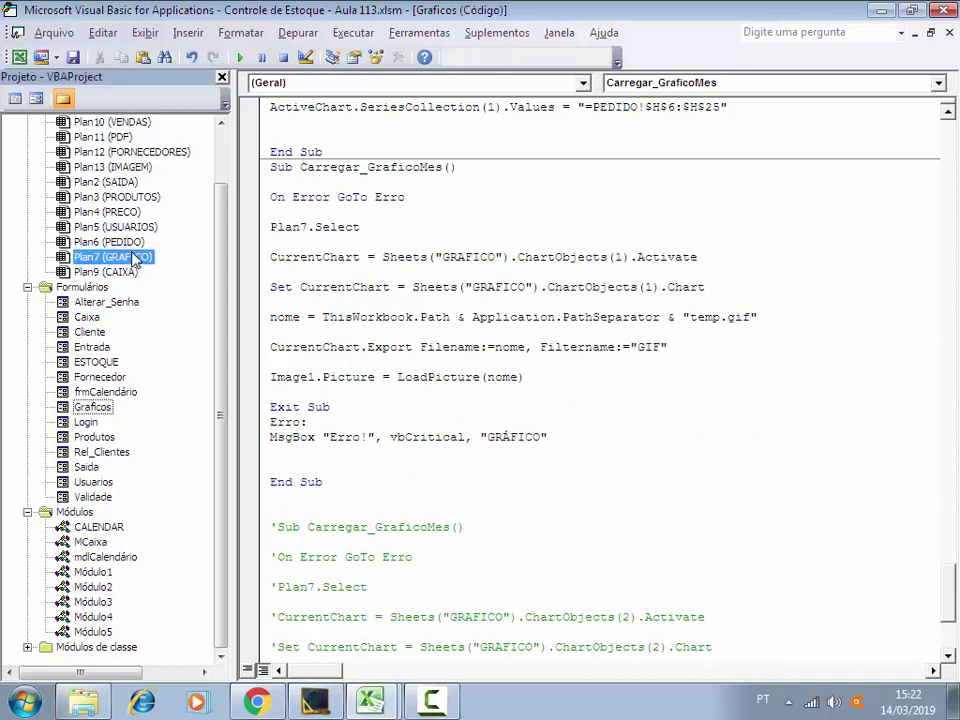
{"action": "left_click", "coordinate": [495, 257]}
{"action": "left_click_drag", "start_coordinate": [493, 257], "coordinate": [444, 257]}
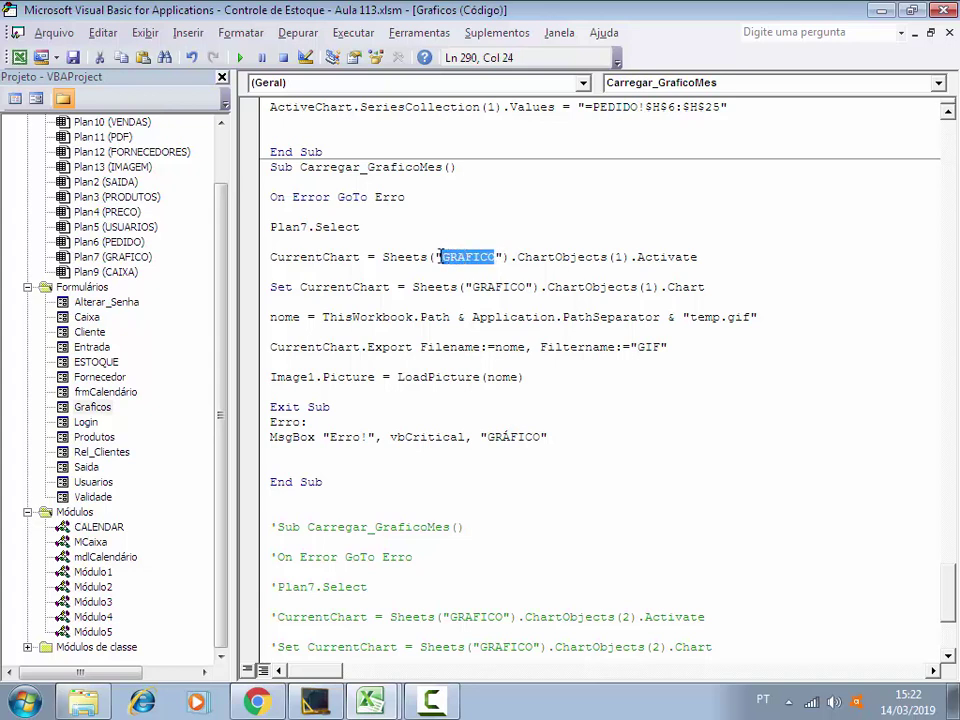
Change ChartObjects(1) to ChartObjects(2) in the Activate and Set lines, then return to Excel
{"action": "left_click", "coordinate": [621, 257]}
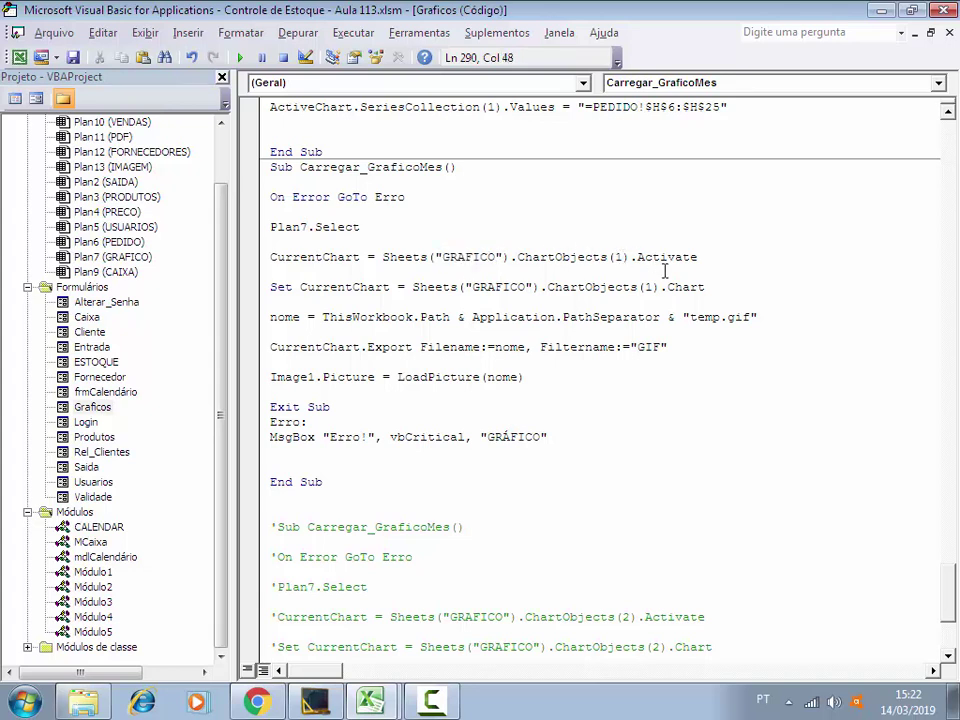
{"action": "key", "text": "BackSpace"}
{"action": "type", "text": "2"}
{"action": "left_click", "coordinate": [655, 287]}
{"action": "key", "text": "BackSpace"}
{"action": "type", "text": "2"}
{"action": "left_click", "coordinate": [18, 57]}
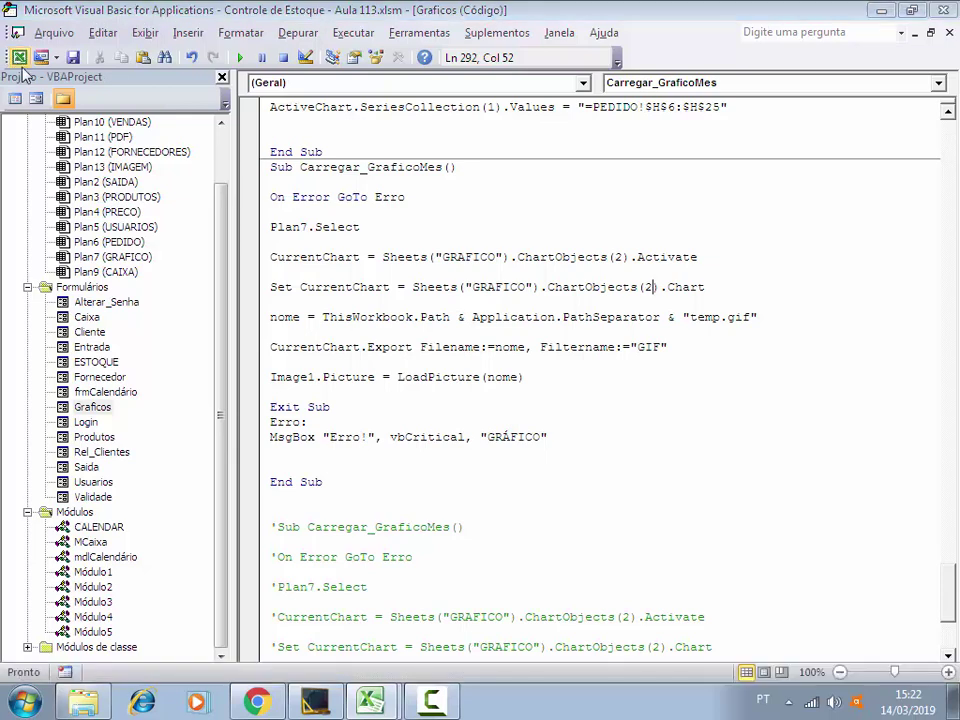
Inspect the upper and lower ESTOQUE R$ charts on GRAFICO, then go back to the VBA editor
{"action": "left_click", "coordinate": [660, 285]}
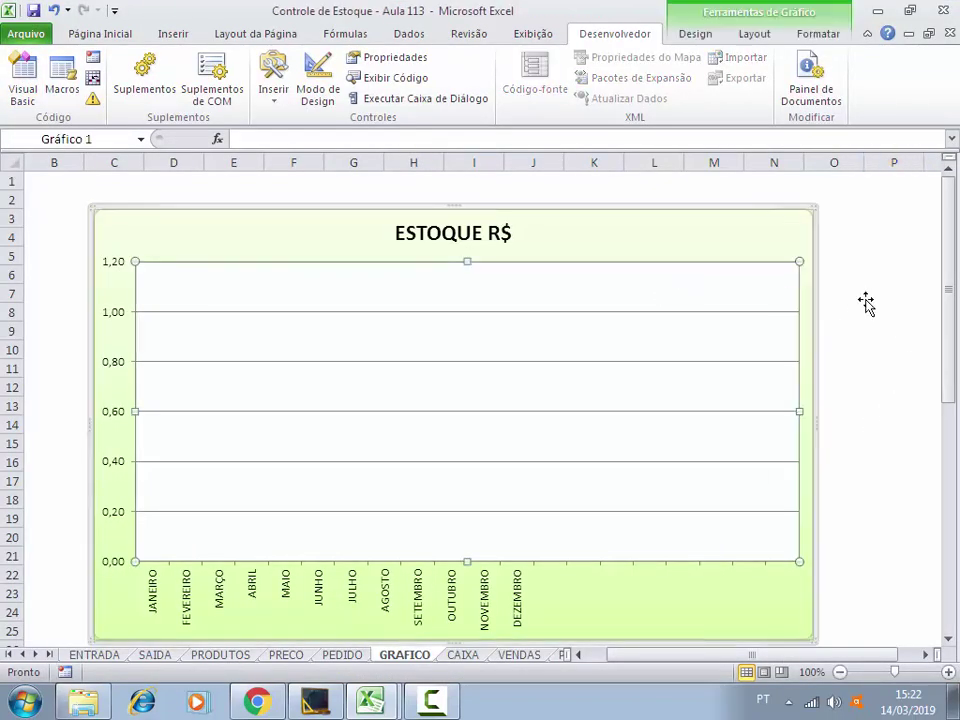
{"action": "left_click_drag", "start_coordinate": [951, 285], "coordinate": [868, 439]}
{"action": "left_click", "coordinate": [679, 422]}
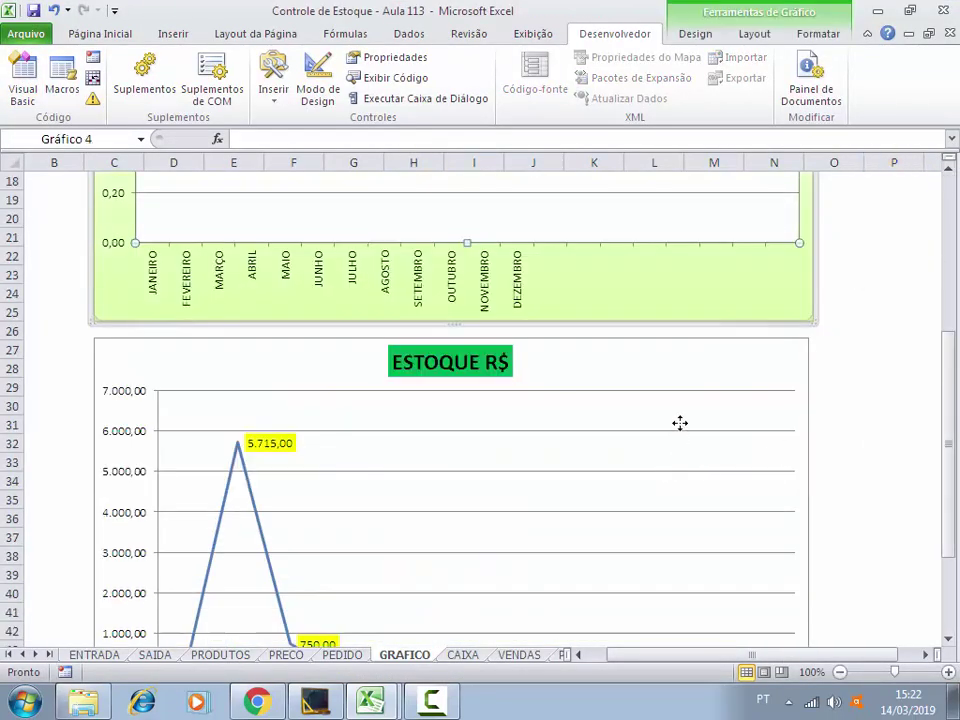
{"action": "left_click_drag", "start_coordinate": [953, 424], "coordinate": [943, 226]}
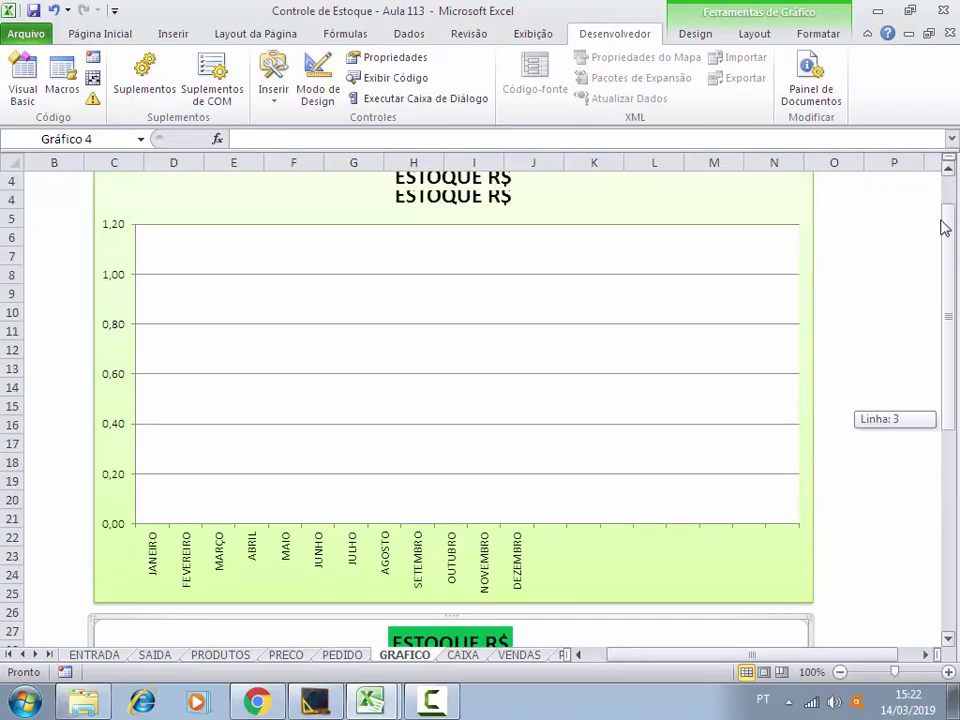
{"action": "left_click", "coordinate": [884, 229]}
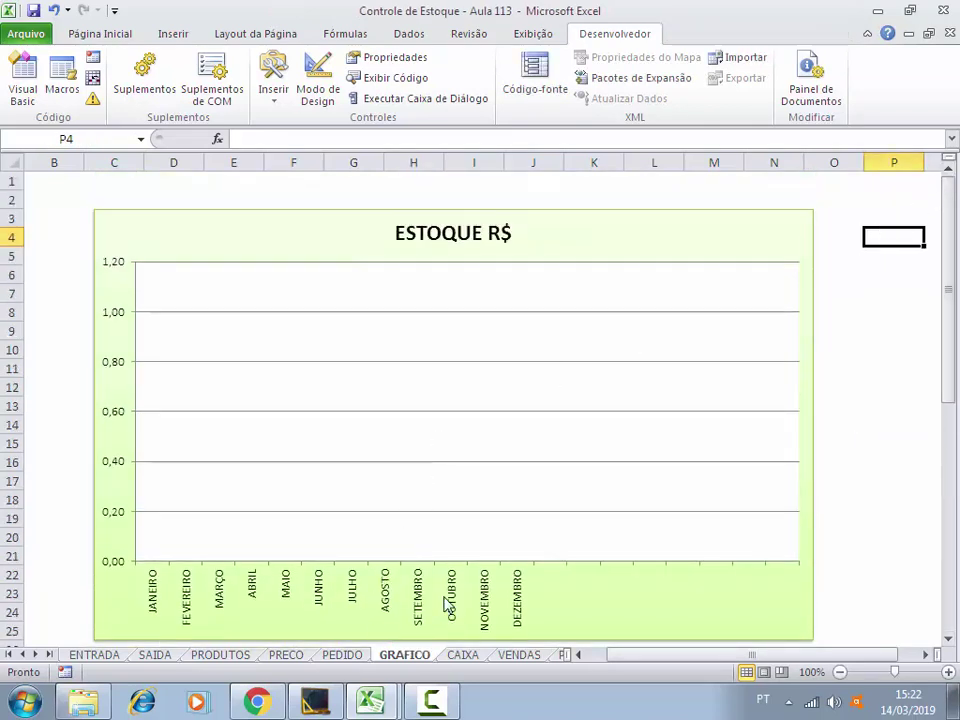
{"action": "left_click", "coordinate": [388, 669]}
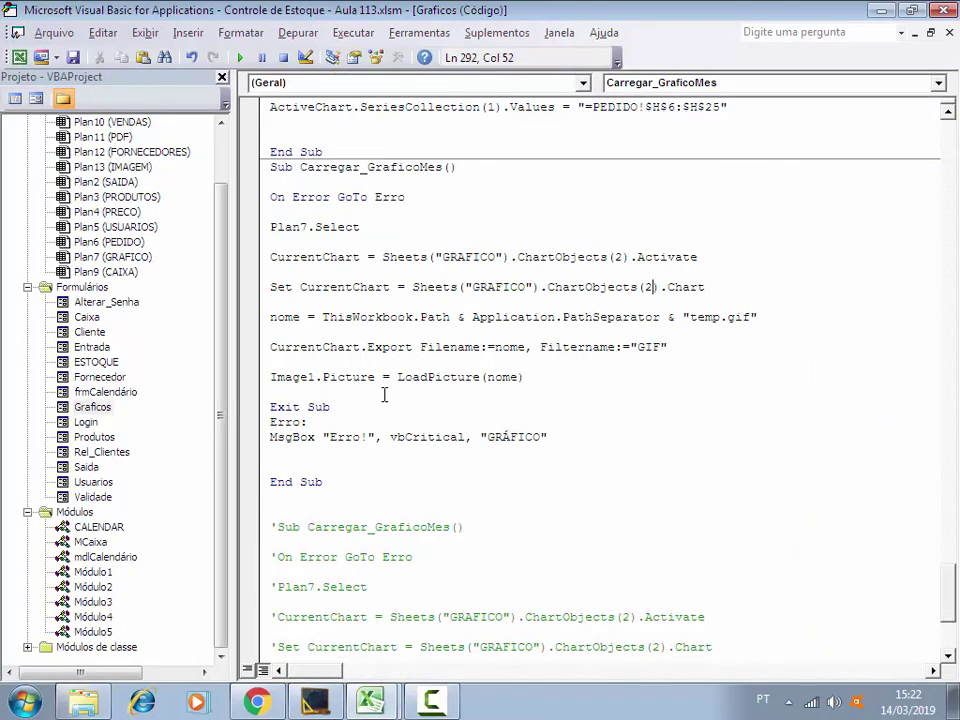
Review the Image1 reference and the ChartObjects(2) indices in Carregar_GraficoMes
{"action": "double_click", "coordinate": [295, 378]}
{"action": "left_click", "coordinate": [380, 392]}
{"action": "double_click", "coordinate": [617, 257]}
{"action": "double_click", "coordinate": [648, 287]}
Delete the commented-out copy of Carregar_GraficoMes and its leftover lines
{"action": "scroll", "coordinate": [379, 286], "scroll_direction": "down", "scroll_amount": 2}
{"action": "scroll", "coordinate": [400, 300], "scroll_direction": "down", "scroll_amount": 2}
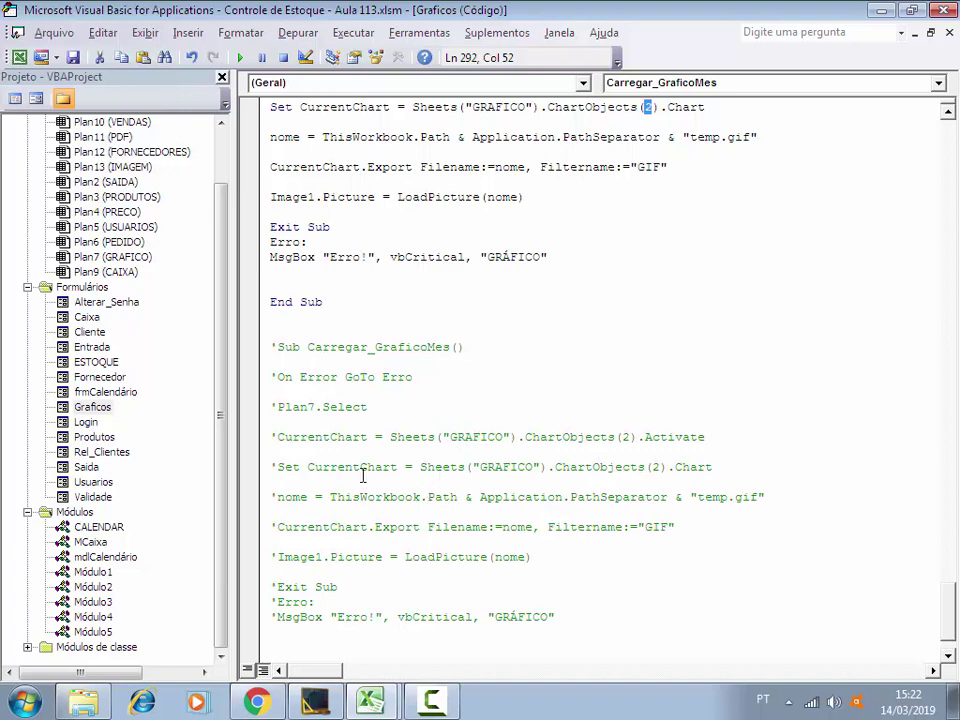
{"action": "mouse_move", "coordinate": [285, 335]}
{"action": "left_mouse_down"}
{"action": "mouse_move", "coordinate": [411, 555]}
{"action": "mouse_move", "coordinate": [611, 636]}
{"action": "left_mouse_up"}
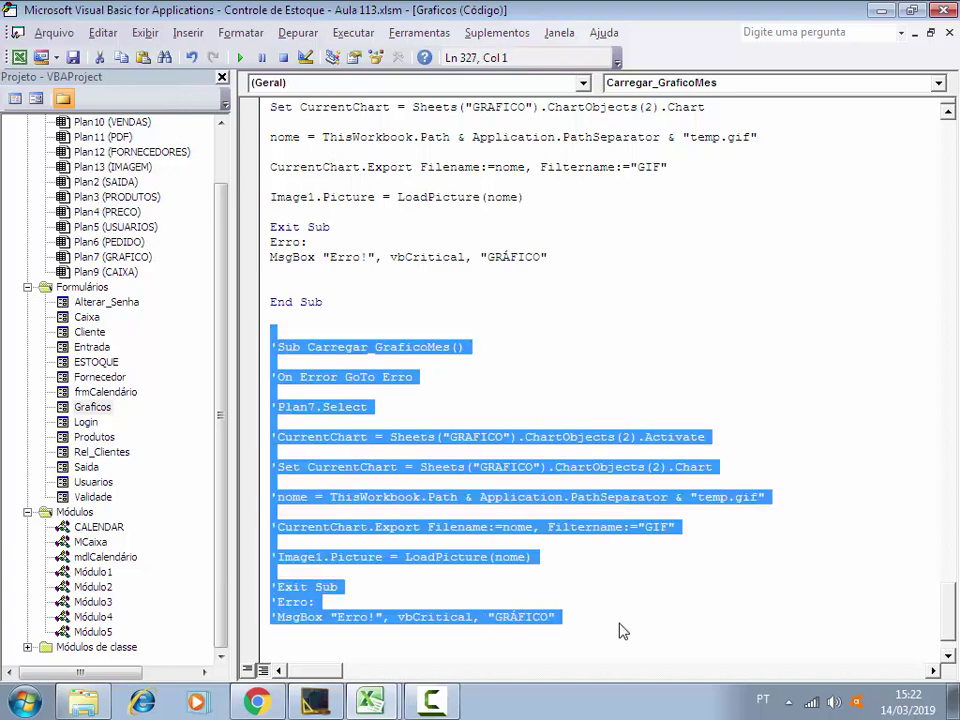
{"action": "key", "text": "Delete"}
{"action": "left_click_drag", "start_coordinate": [294, 565], "coordinate": [396, 636]}
{"action": "key", "text": "Delete"}
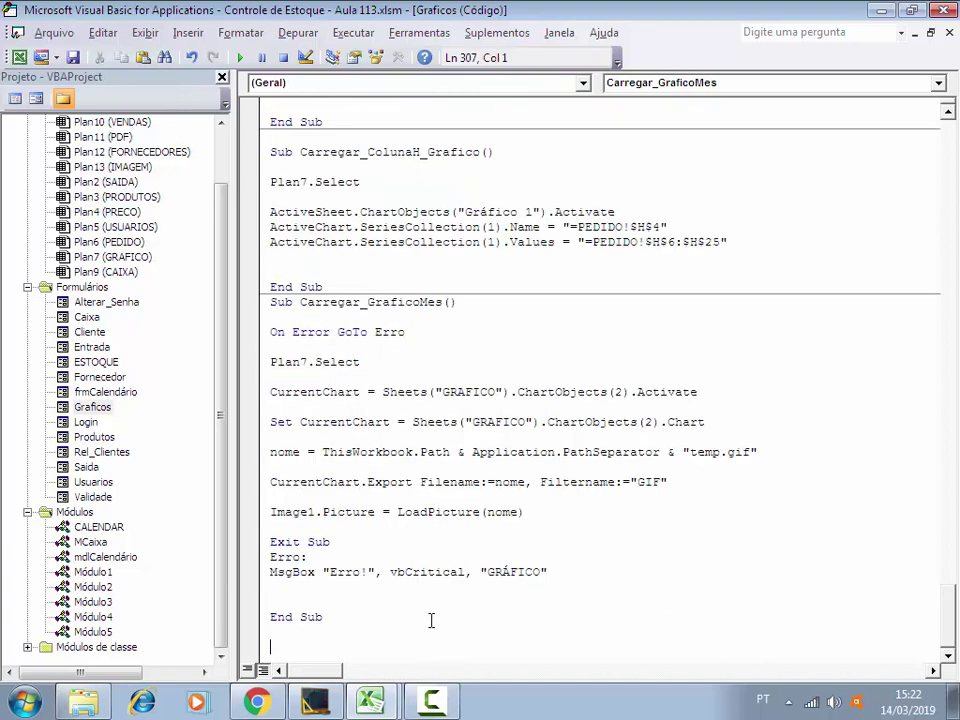
Append MÊS to the error title so it reads 'GRÁFICO MÊS', and save the workbook
{"action": "left_click", "coordinate": [546, 572]}
{"action": "type", "text": "MÊS"}
{"action": "left_click", "coordinate": [376, 407]}
{"action": "left_click", "coordinate": [72, 57]}
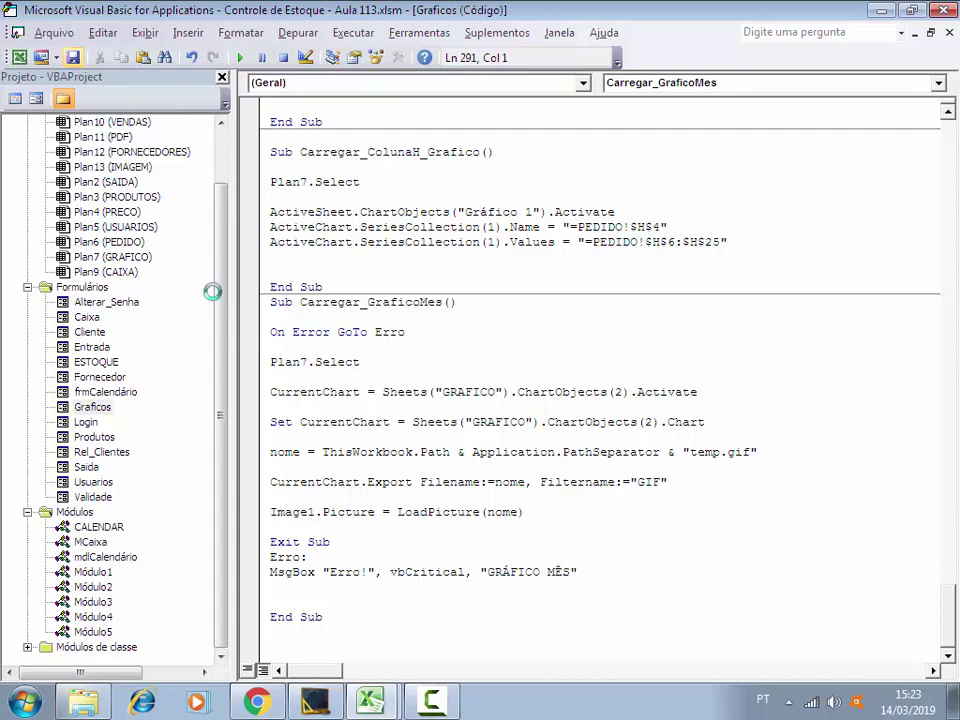
Open the CGrafico_Change code of the Graficos form's combo box
{"action": "double_click", "coordinate": [95, 408]}
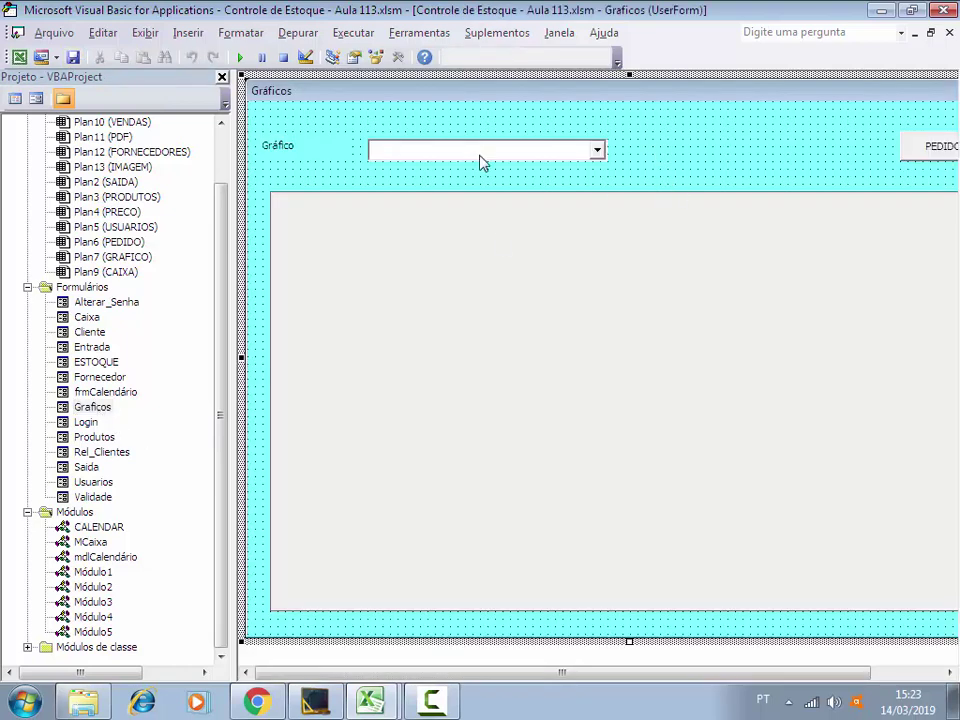
{"action": "left_click", "coordinate": [481, 162]}
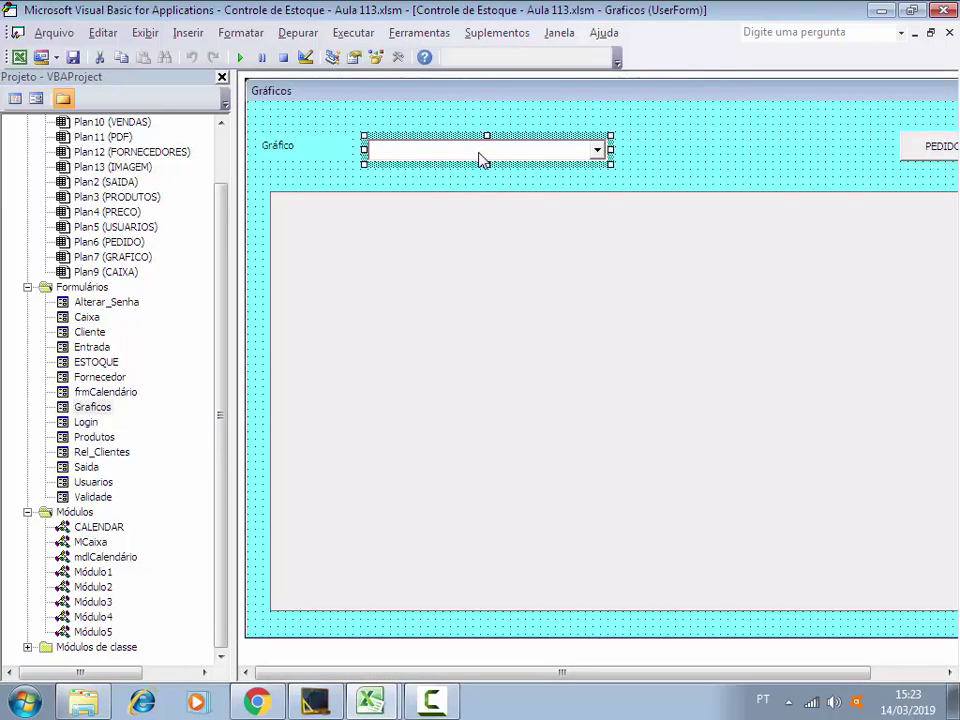
{"action": "double_click", "coordinate": [481, 160]}
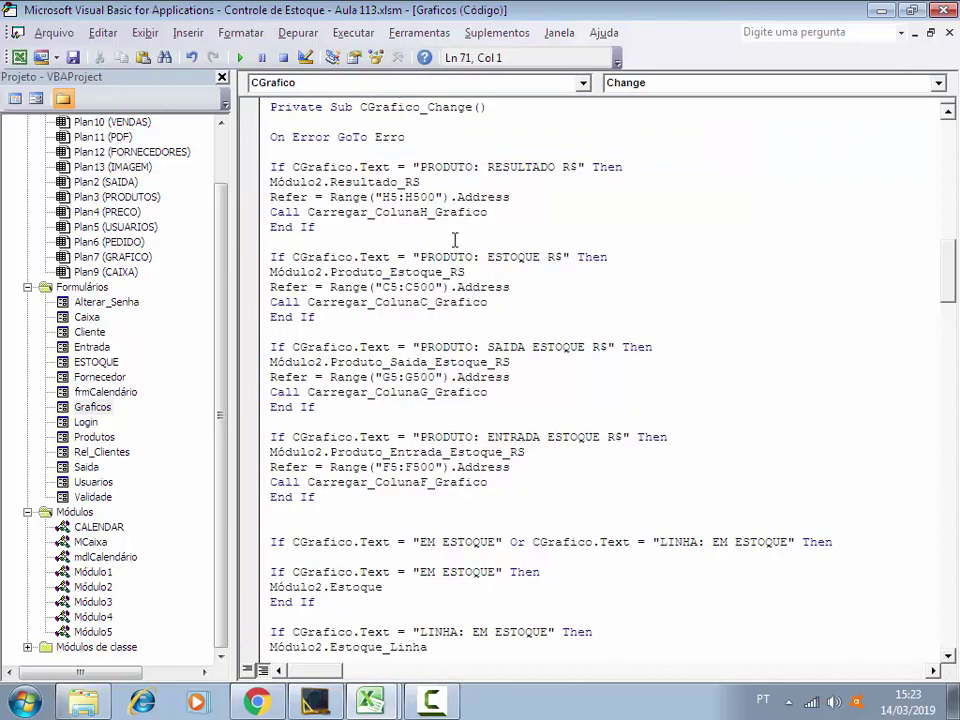
{"action": "scroll", "coordinate": [430, 262], "scroll_direction": "down", "scroll_amount": 5}
{"action": "scroll", "coordinate": [430, 262], "scroll_direction": "down", "scroll_amount": 5}
{"action": "scroll", "coordinate": [428, 261], "scroll_direction": "down", "scroll_amount": 5}
{"action": "scroll", "coordinate": [428, 257], "scroll_direction": "down", "scroll_amount": 5}
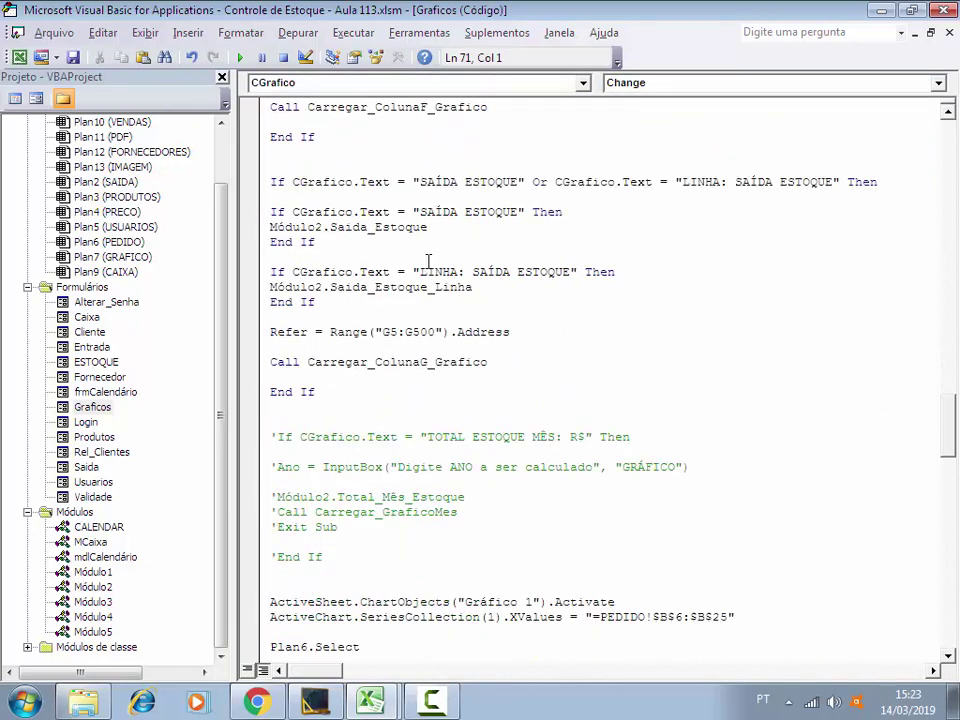
{"action": "scroll", "coordinate": [460, 257], "scroll_direction": "down", "scroll_amount": 5}
{"action": "scroll", "coordinate": [490, 260], "scroll_direction": "up", "scroll_amount": 2}
{"action": "scroll", "coordinate": [505, 258], "scroll_direction": "up", "scroll_amount": 1}
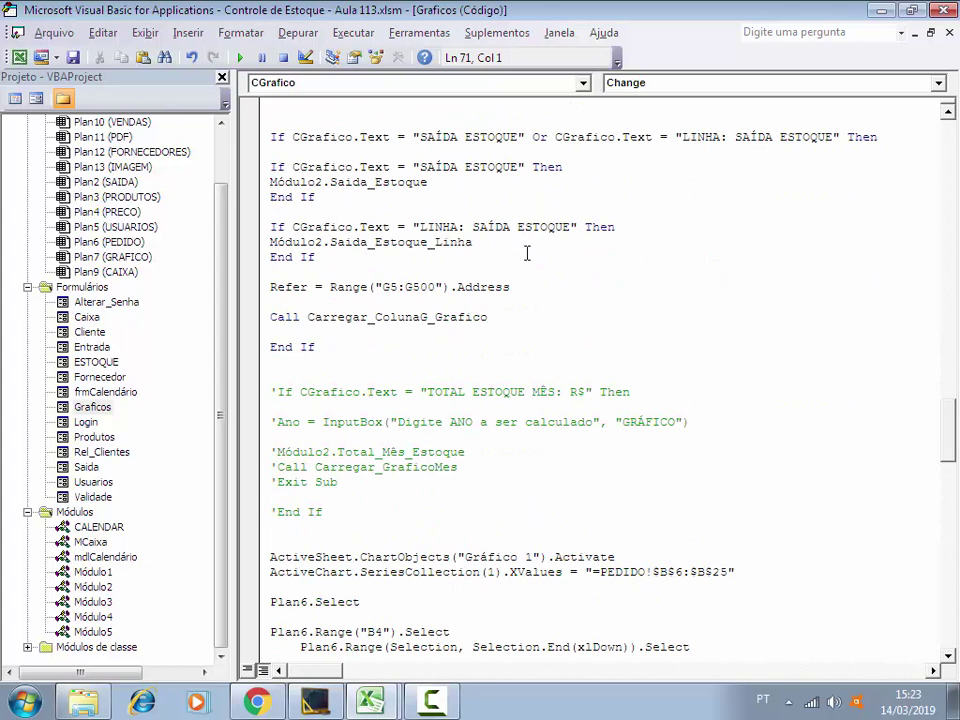
Add an empty If CGrafico.Text = "TOTAL ESTOQUE MÊS: R$" Then … End If block
{"action": "left_click", "coordinate": [295, 372]}
{"action": "key", "text": "Return"}
{"action": "key", "text": "Return"}
{"action": "type", "text": "If CG"}
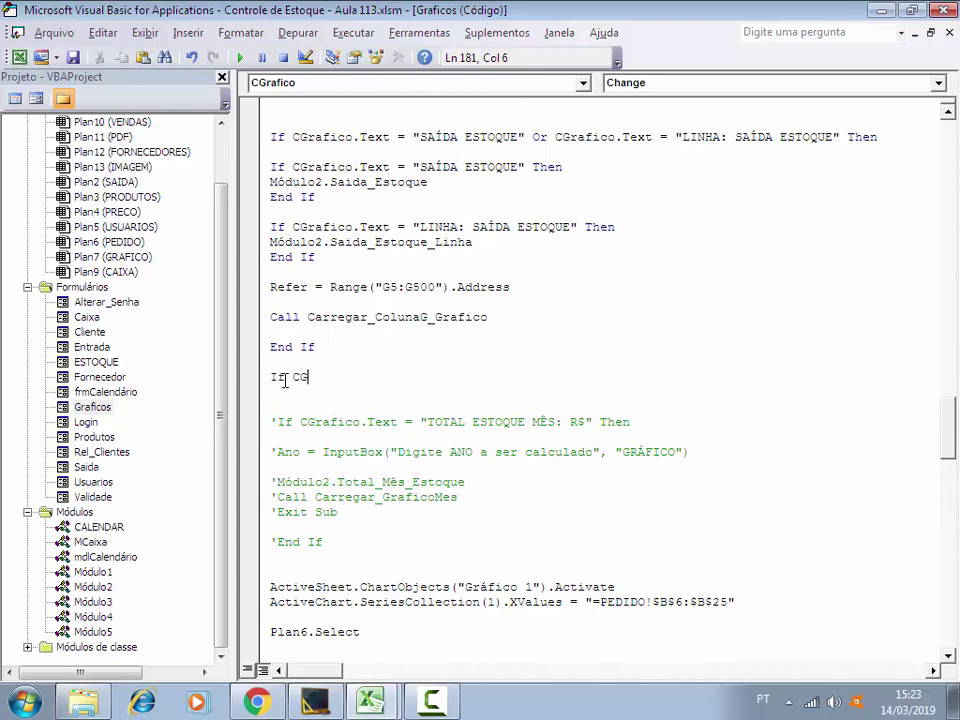
{"action": "type", "text": "R"}
{"action": "key", "text": "ctrl+space"}
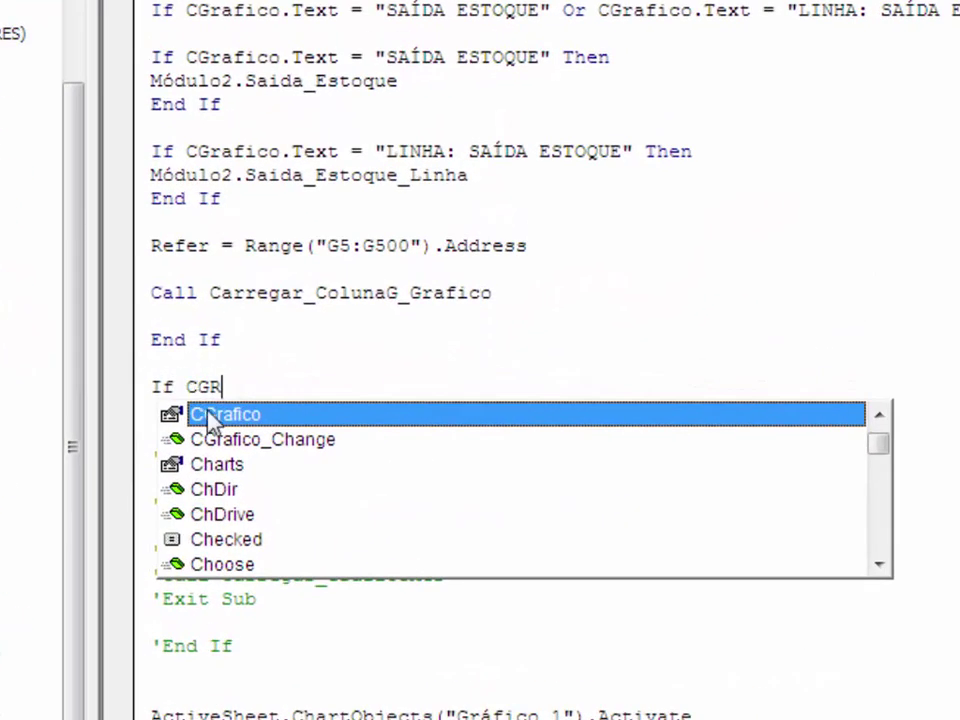
{"action": "key", "text": "Tab"}
{"action": "type", "text": "."}
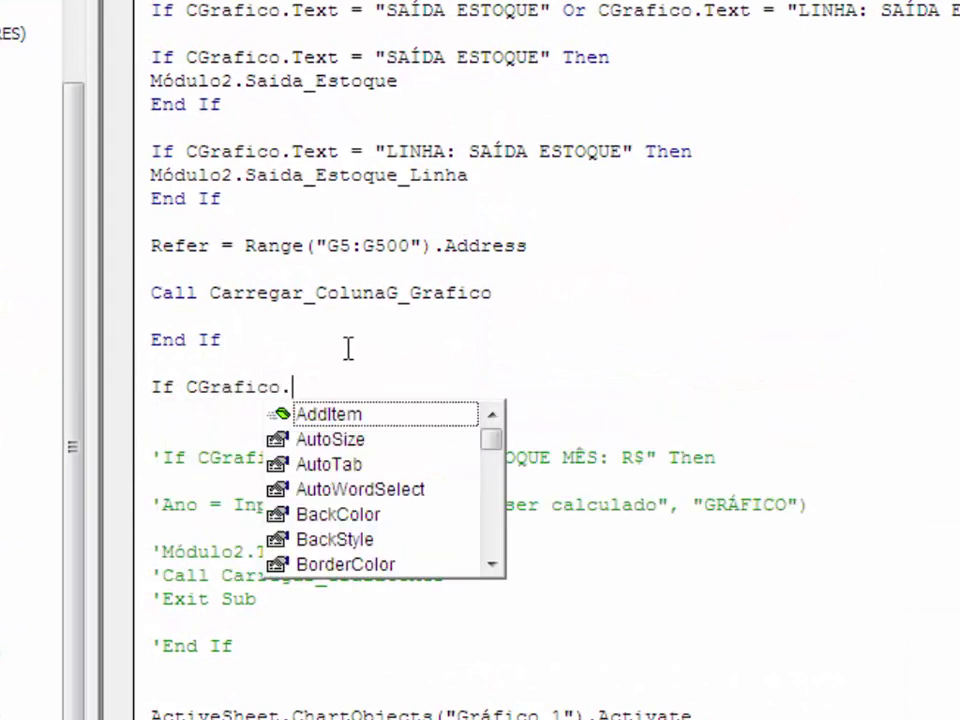
{"action": "type", "text": "Text = "}
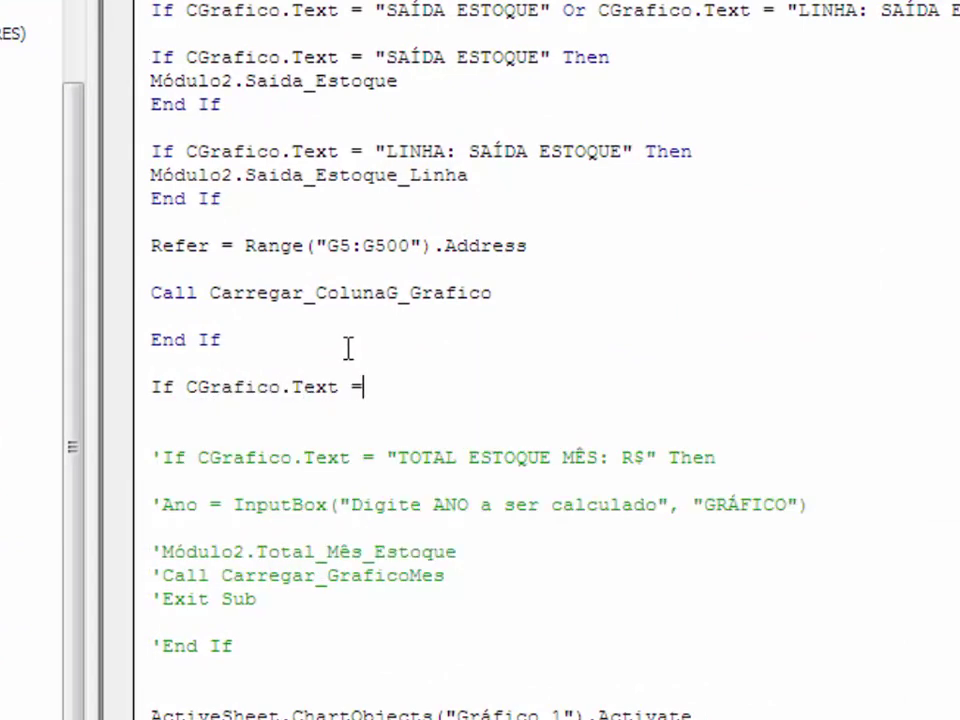
{"action": "type", "text": "\"T"}
{"action": "type", "text": "OTAL EST"}
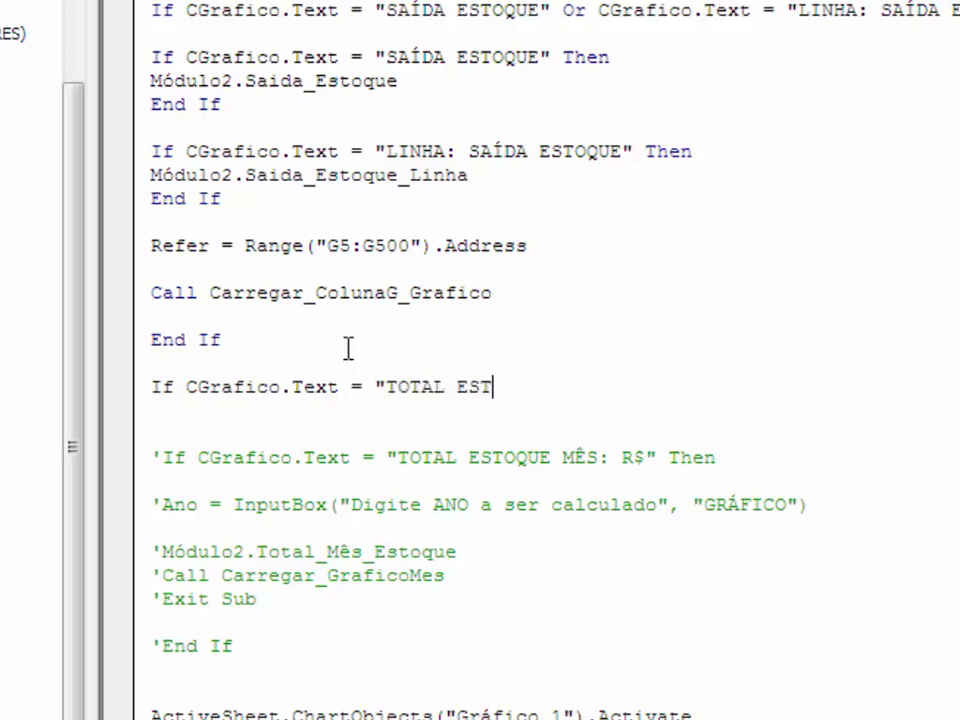
{"action": "type", "text": "OQUE M"}
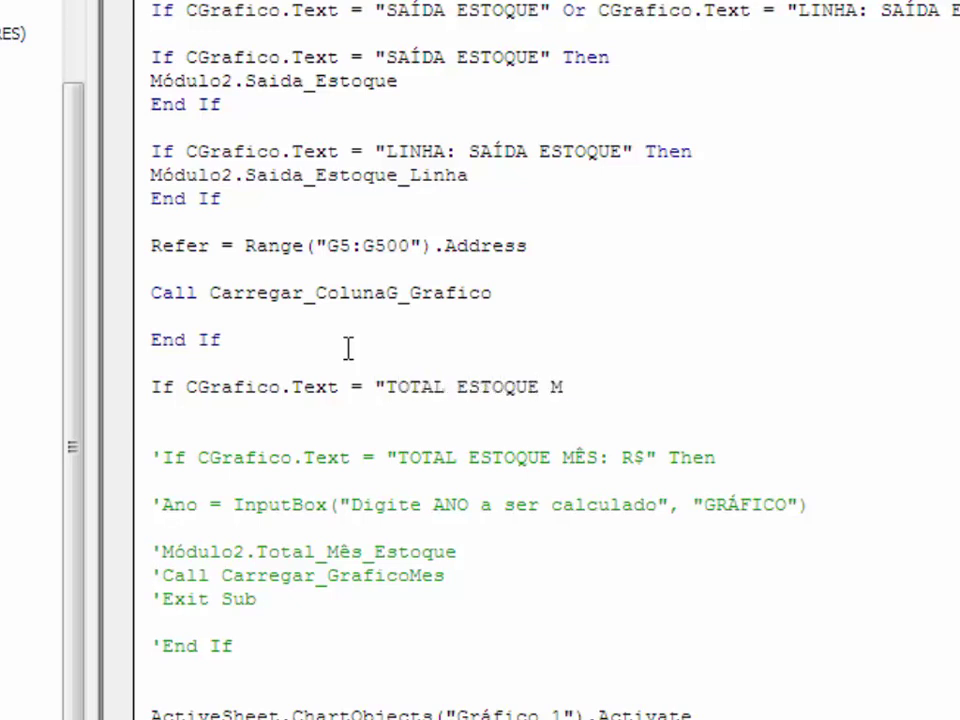
{"action": "type", "text": "ÊS:"}
{"action": "type", "text": " R$"}
{"action": "type", "text": "\""}
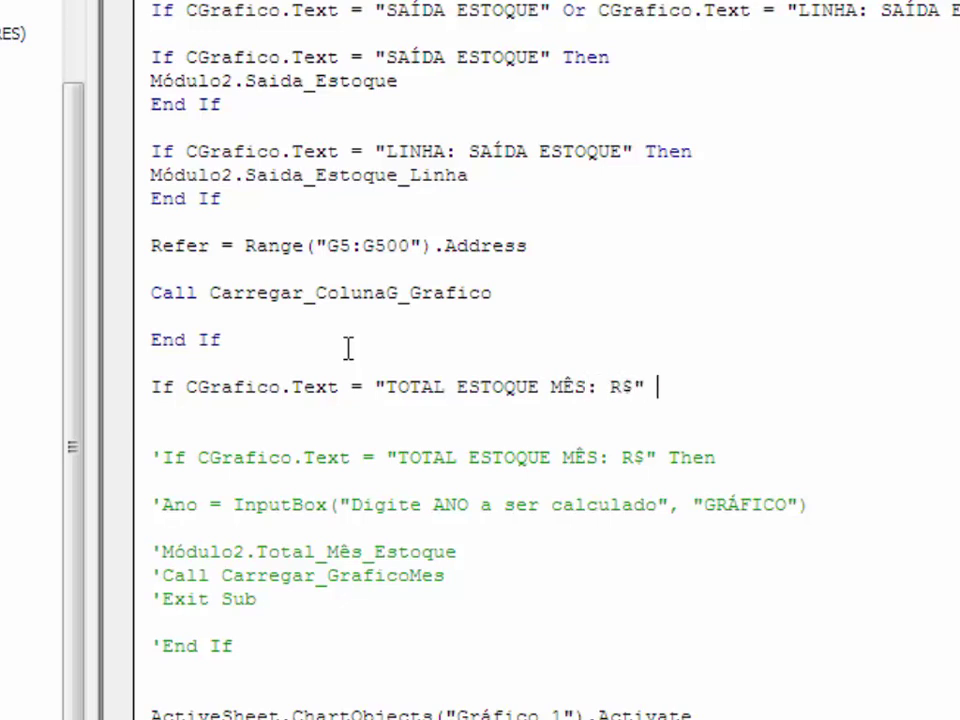
{"action": "type", "text": " THEN"}
{"action": "key", "text": "Return"}
{"action": "key", "text": "Return"}
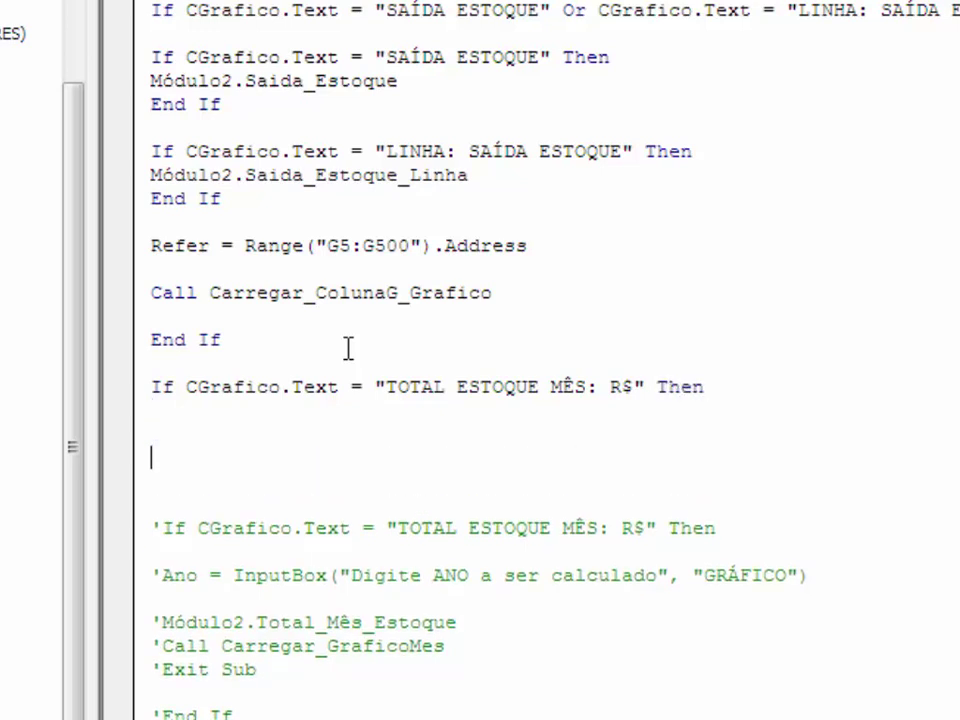
{"action": "type", "text": "eND"}
{"action": "type", "text": " If"}
{"action": "key", "text": "Return"}
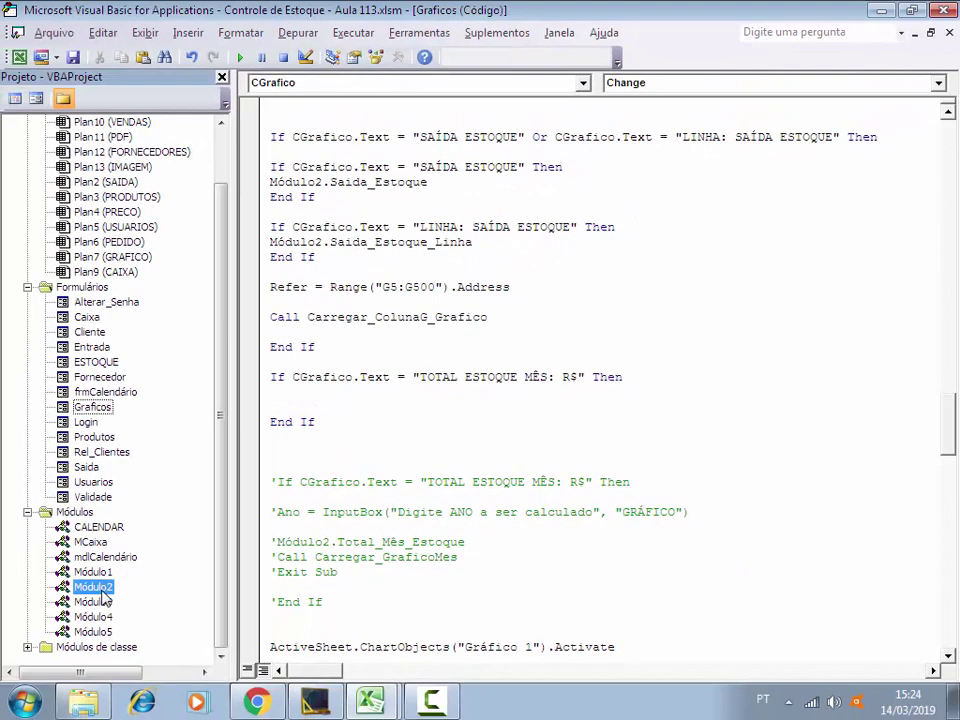
Open Módulo1 and highlight its Public Ano As String declaration
{"action": "double_click", "coordinate": [93, 587]}
{"action": "double_click", "coordinate": [92, 572]}
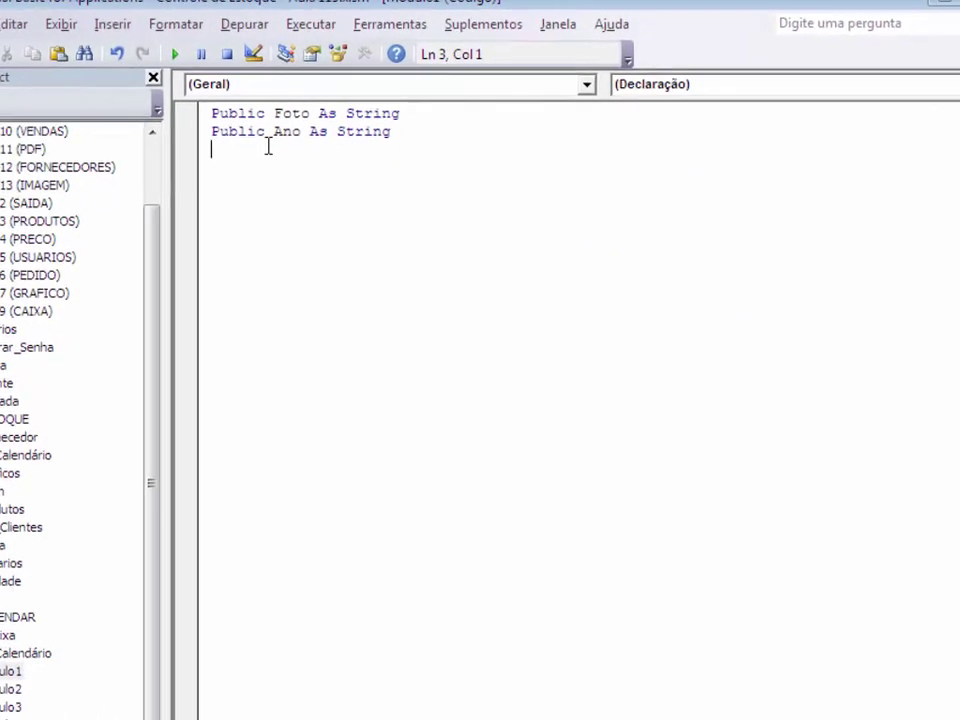
{"action": "left_click_drag", "start_coordinate": [315, 135], "coordinate": [267, 127]}
{"action": "left_click", "coordinate": [292, 147]}
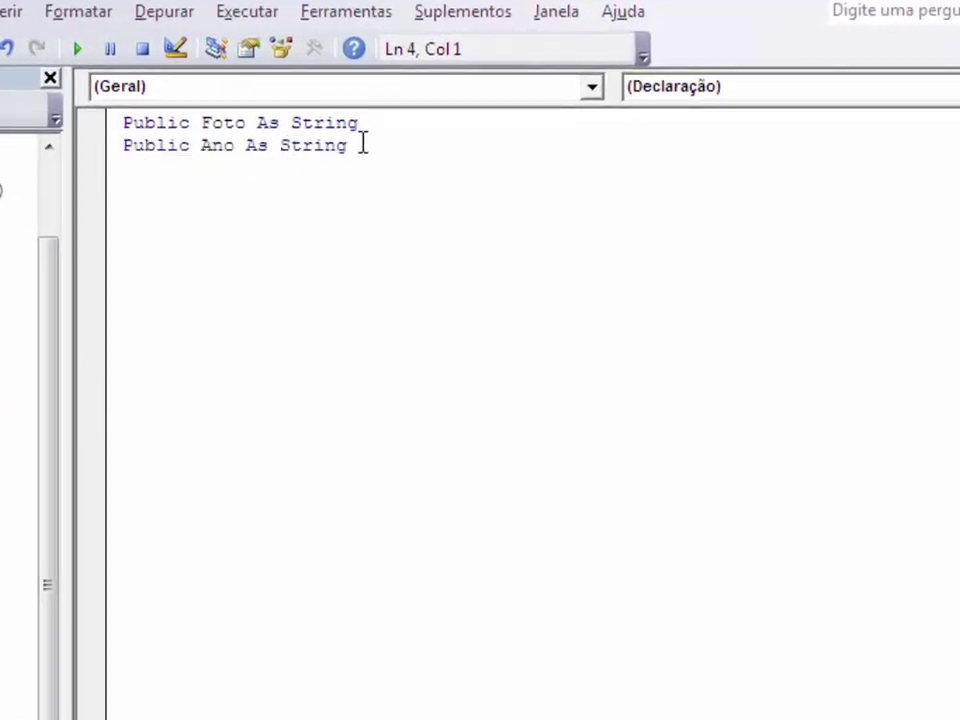
{"action": "left_click_drag", "start_coordinate": [334, 146], "coordinate": [127, 146]}
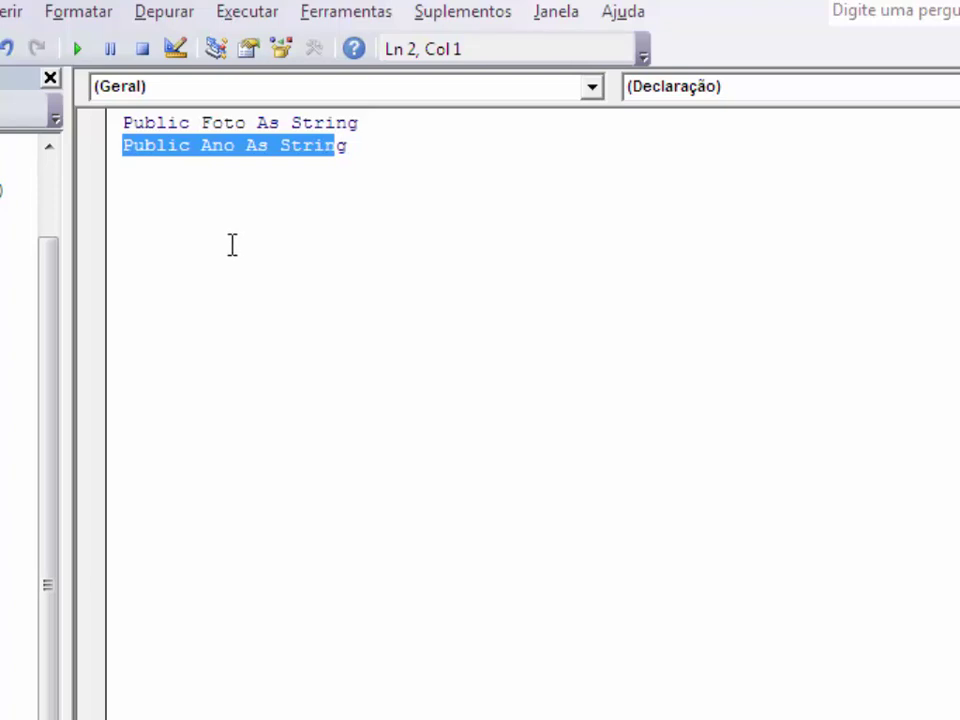
{"action": "left_click", "coordinate": [352, 147]}
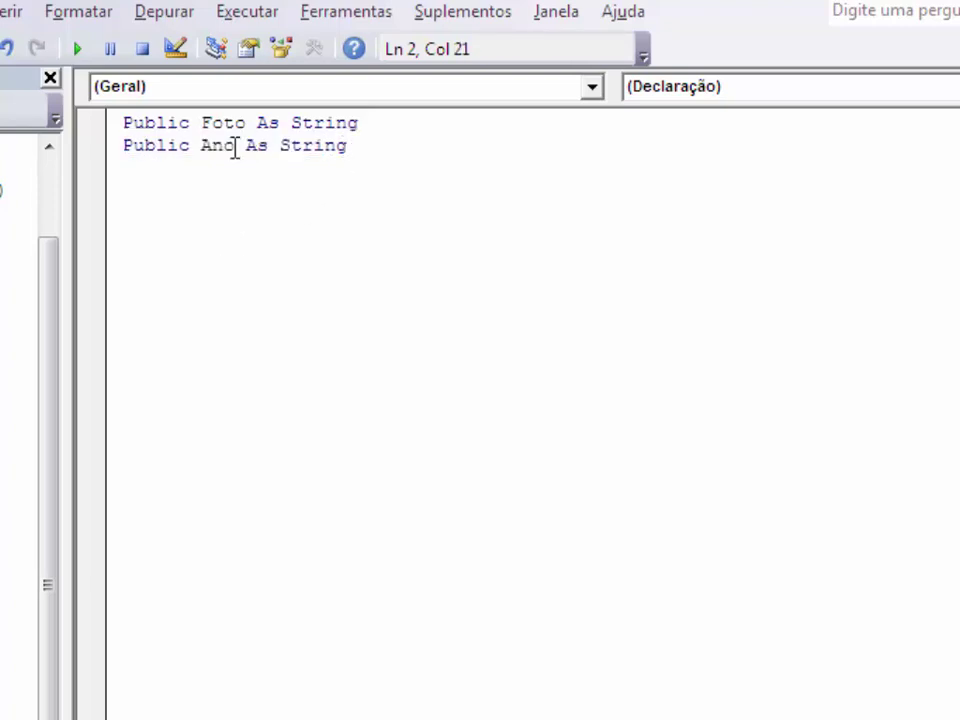
{"action": "left_click_drag", "start_coordinate": [233, 146], "coordinate": [200, 146]}
{"action": "left_click_drag", "start_coordinate": [352, 146], "coordinate": [121, 146]}
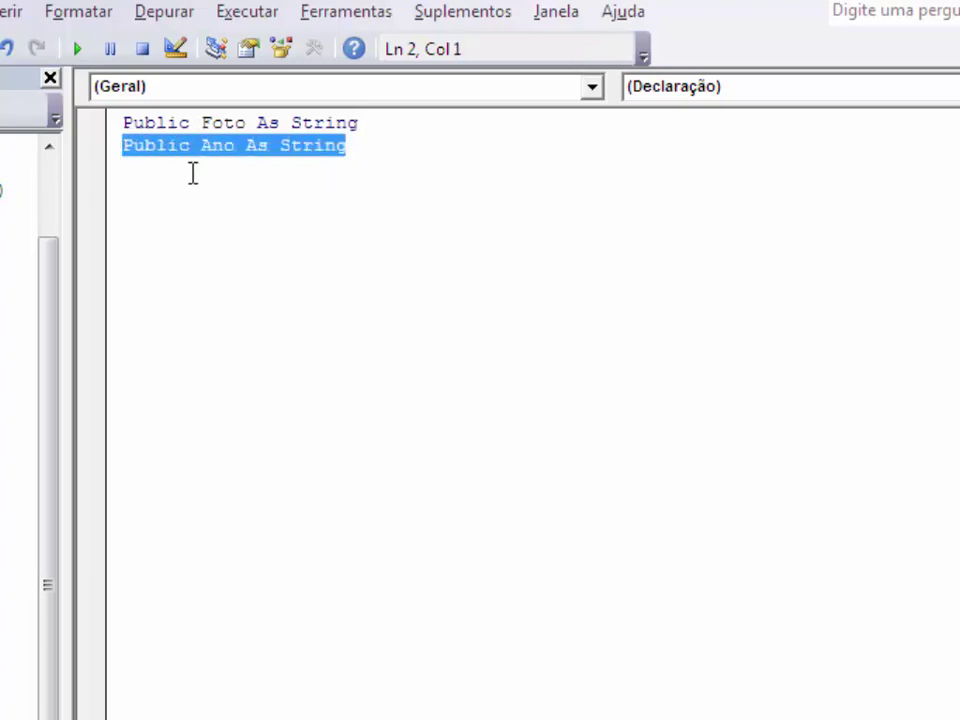
{"action": "left_click", "coordinate": [193, 173]}
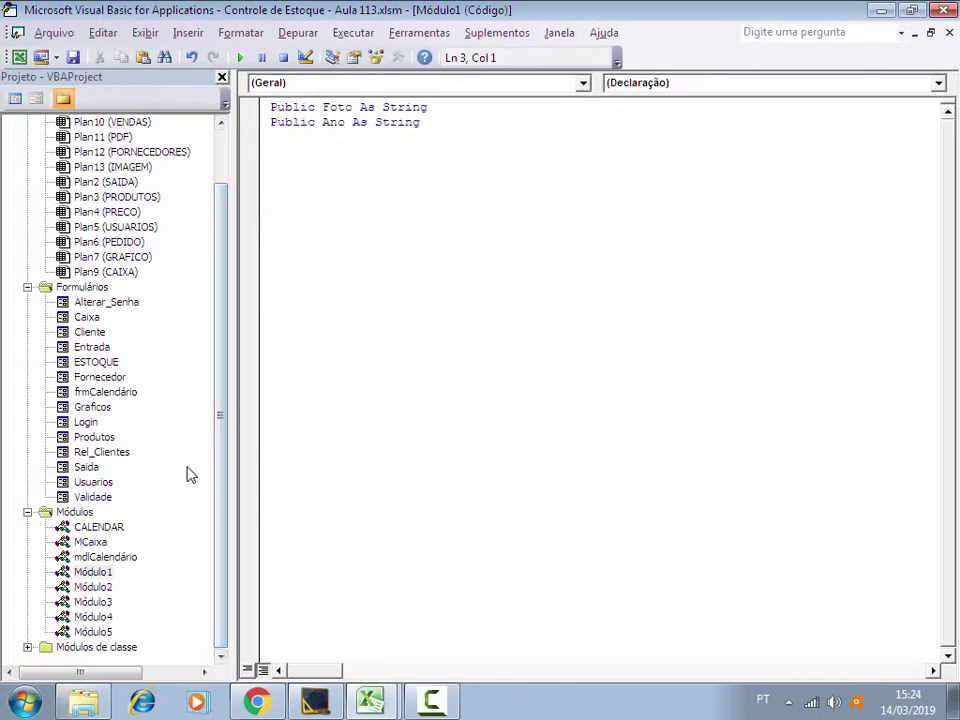
In the TOTAL ESTOQUE MÊS branch, add Ano = InputBox("Digite ANO a ser calculado","GRÁFICO")
{"action": "double_click", "coordinate": [102, 411]}
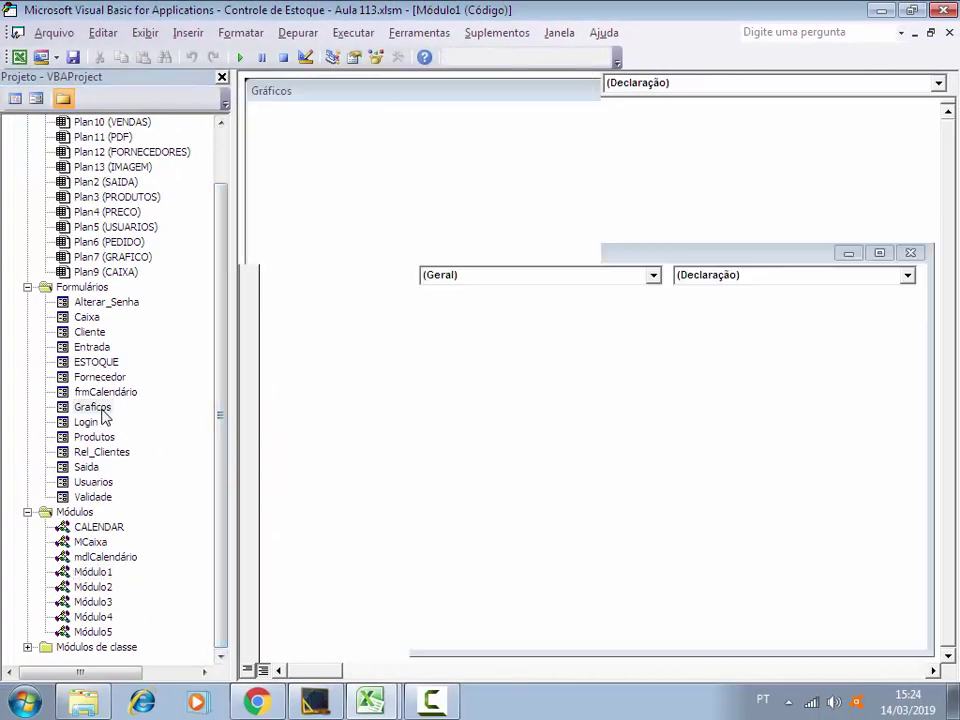
{"action": "left_click", "coordinate": [664, 135]}
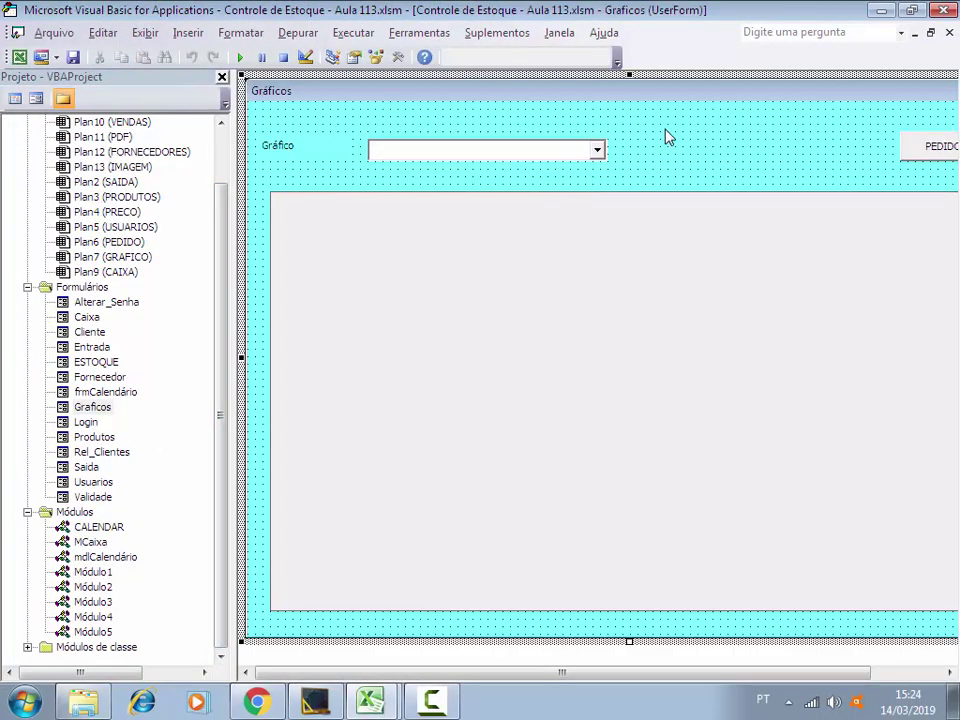
{"action": "double_click", "coordinate": [476, 157]}
{"action": "scroll", "coordinate": [424, 342], "scroll_direction": "down", "scroll_amount": 10}
{"action": "scroll", "coordinate": [424, 342], "scroll_direction": "up", "scroll_amount": 20}
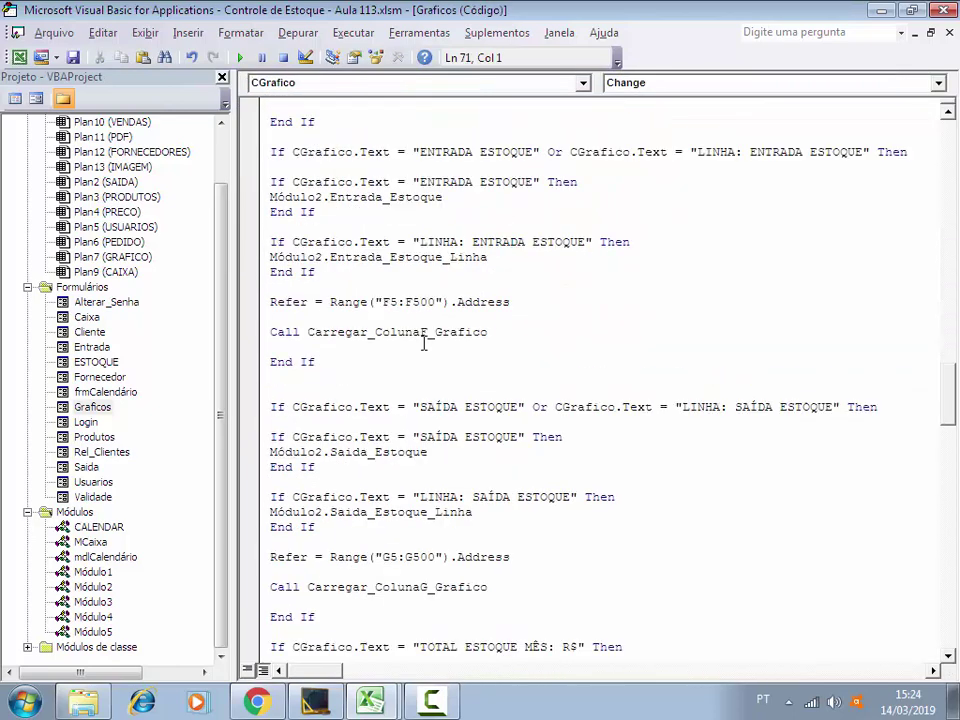
{"action": "scroll", "coordinate": [424, 342], "scroll_direction": "down", "scroll_amount": 7}
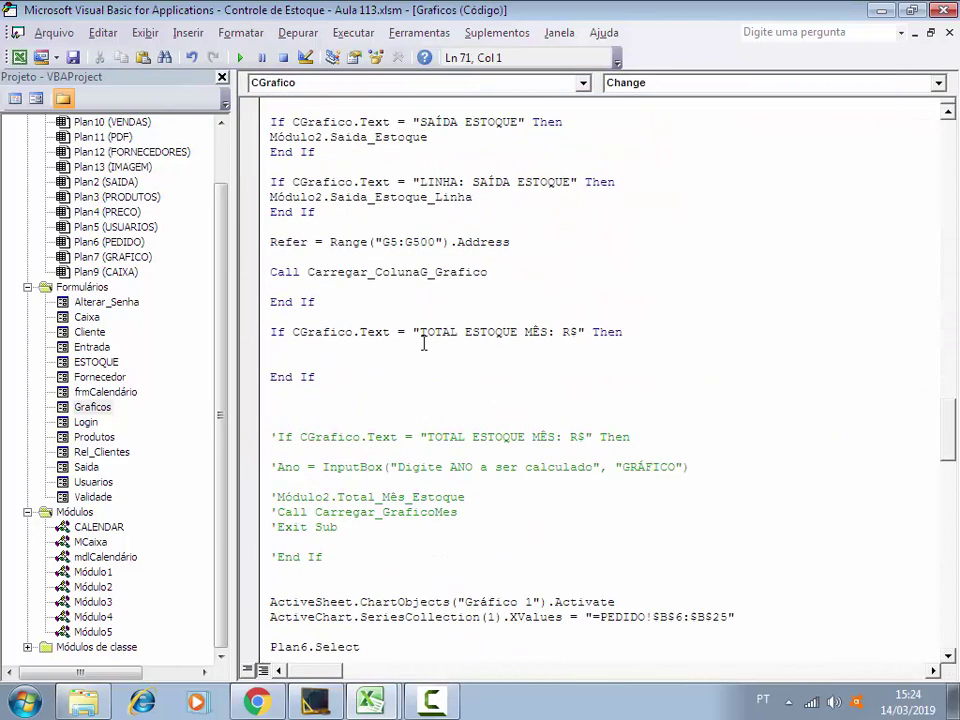
{"action": "left_click", "coordinate": [285, 350]}
{"action": "key", "text": "Return"}
{"action": "type", "text": "A"}
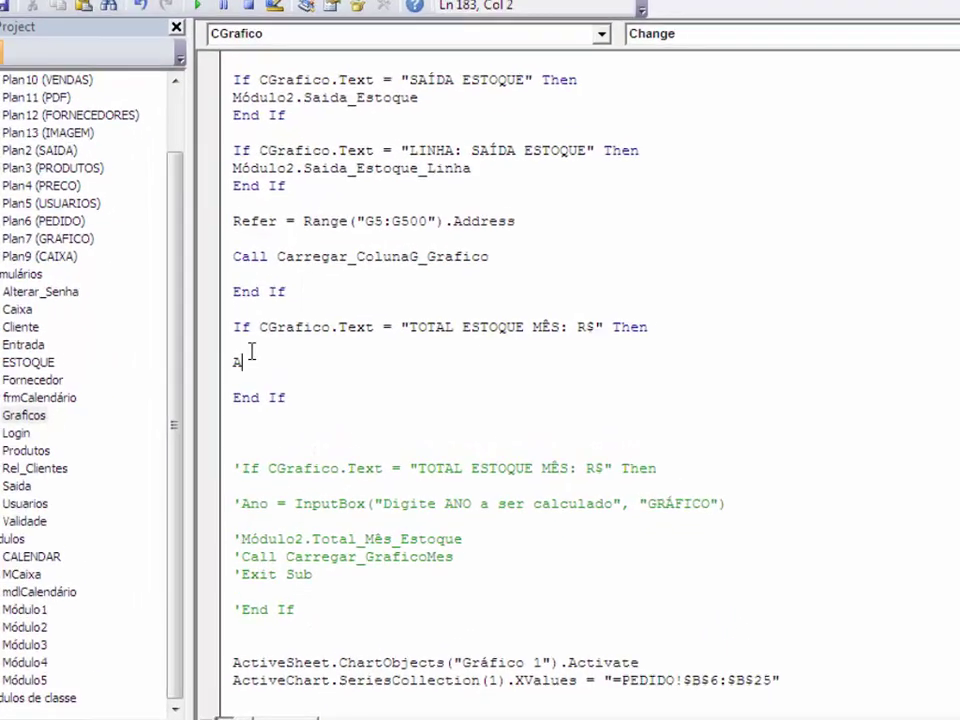
{"action": "type", "text": "no "}
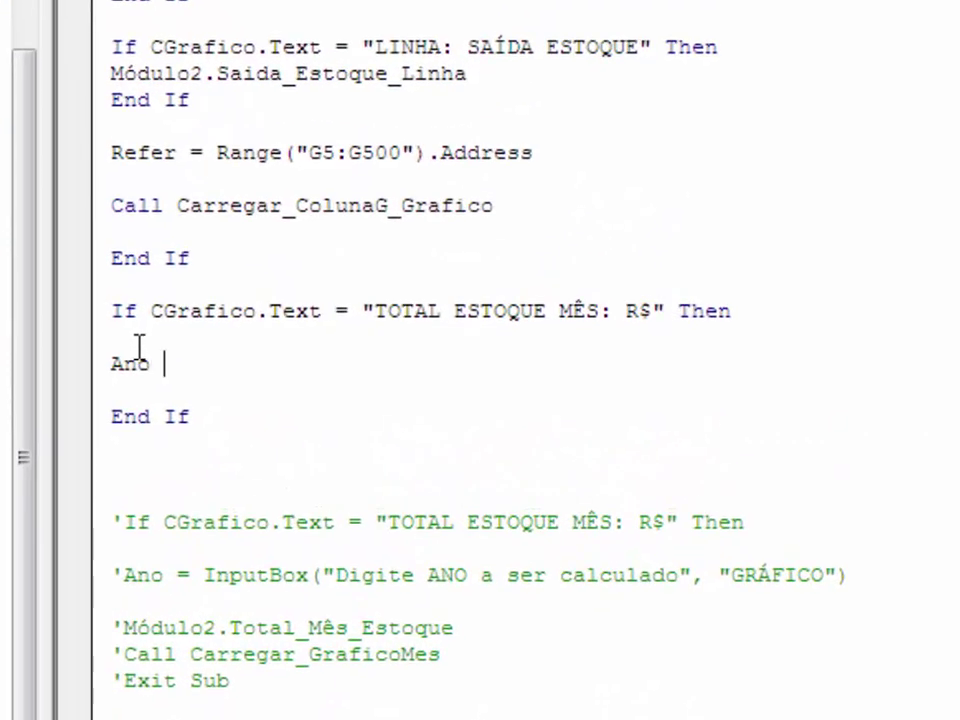
{"action": "type", "text": "= "}
{"action": "type", "text": "In"}
{"action": "type", "text": "putbox "}
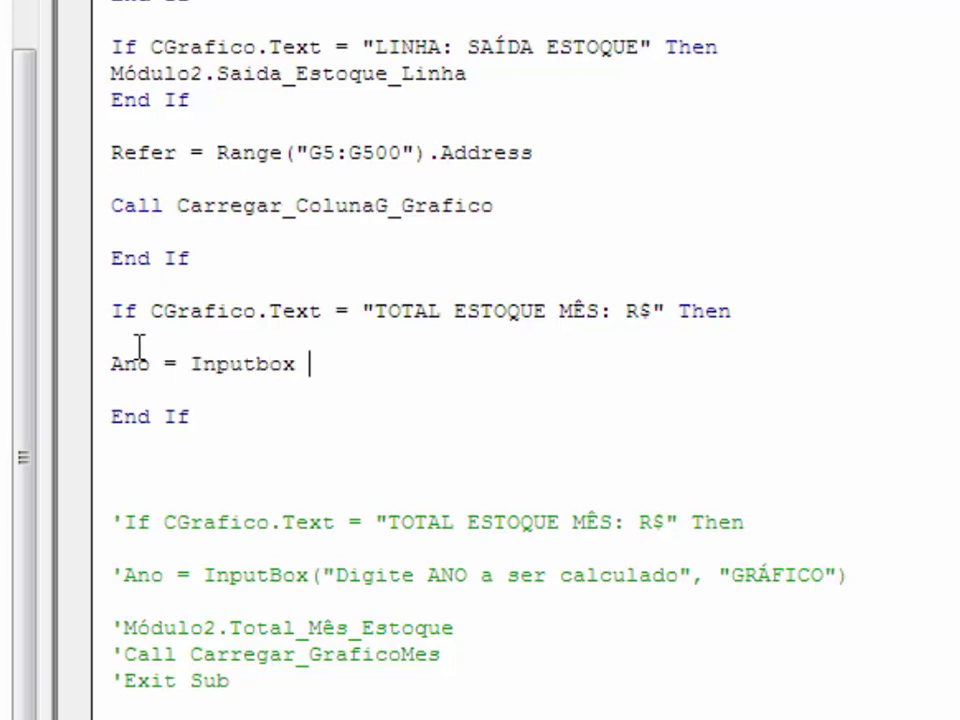
{"action": "type", "text": "(\""}
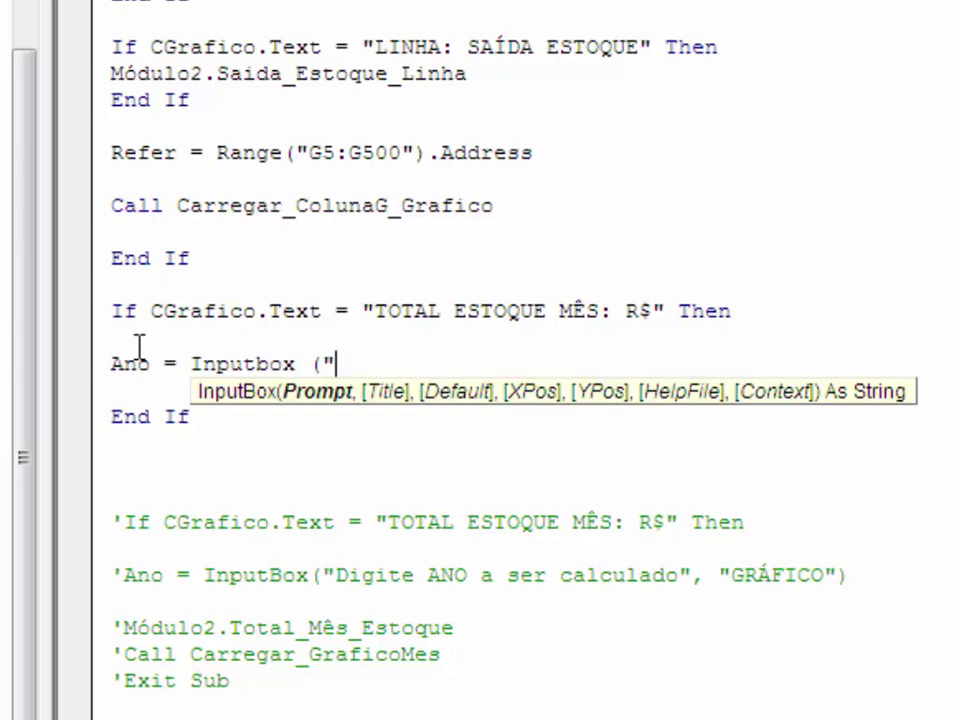
{"action": "type", "text": "Di"}
{"action": "type", "text": "gi"}
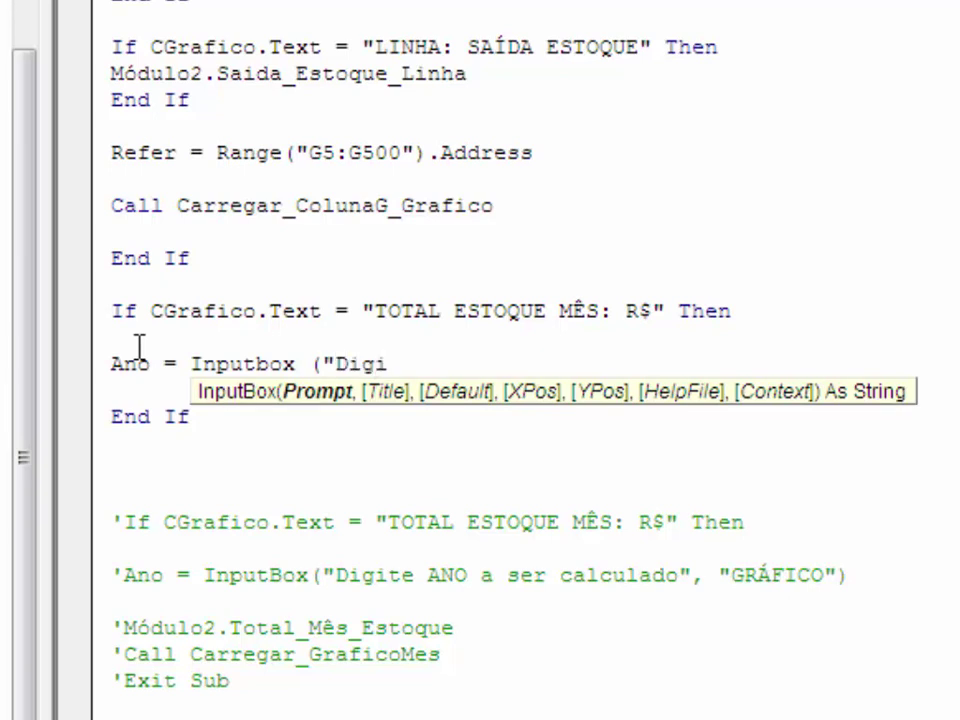
{"action": "type", "text": "te "}
{"action": "type", "text": "ANO "}
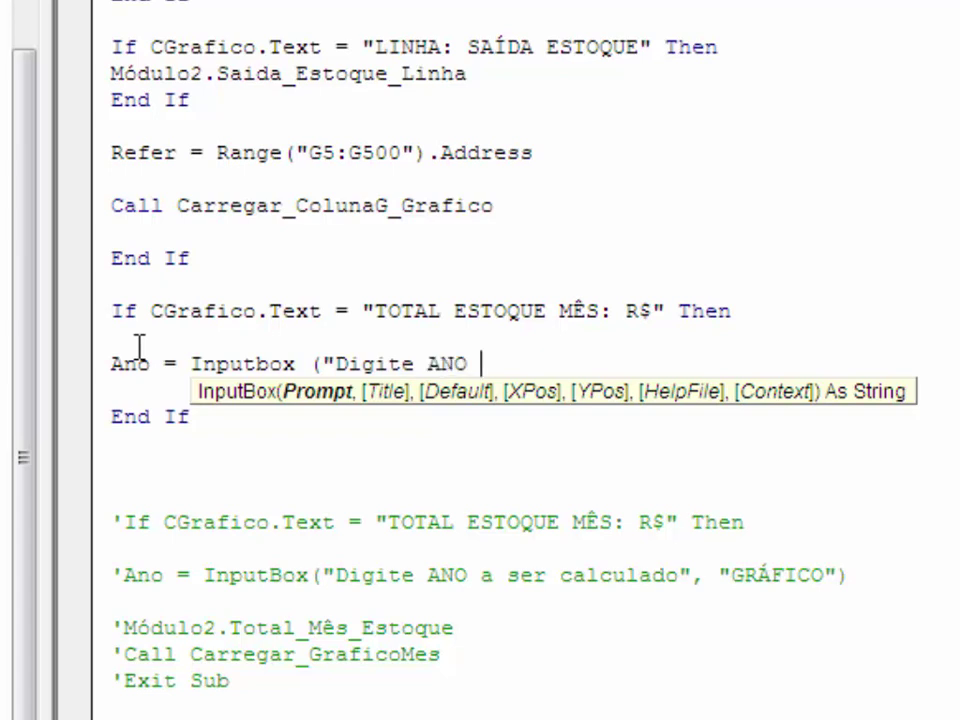
{"action": "type", "text": "a ser calc"}
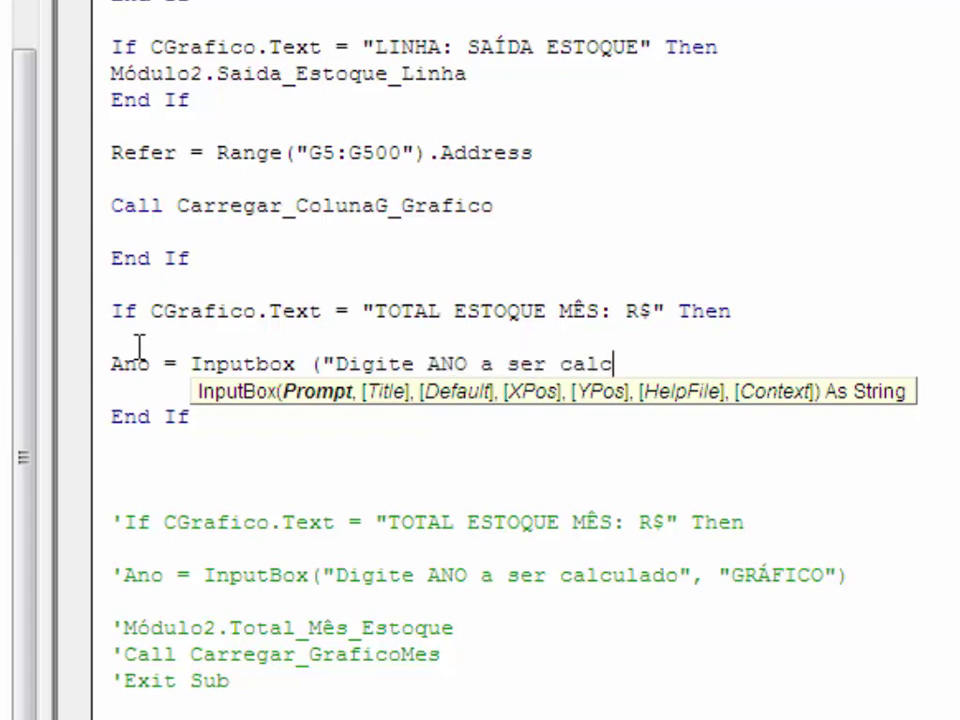
{"action": "type", "text": "ulado"}
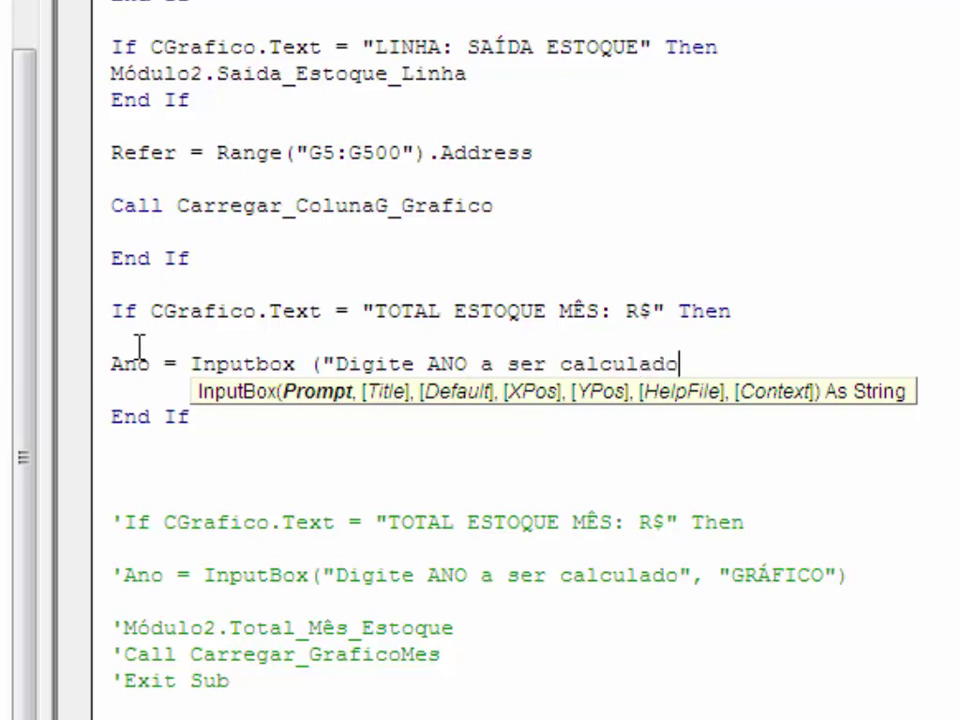
{"action": "type", "text": "\","}
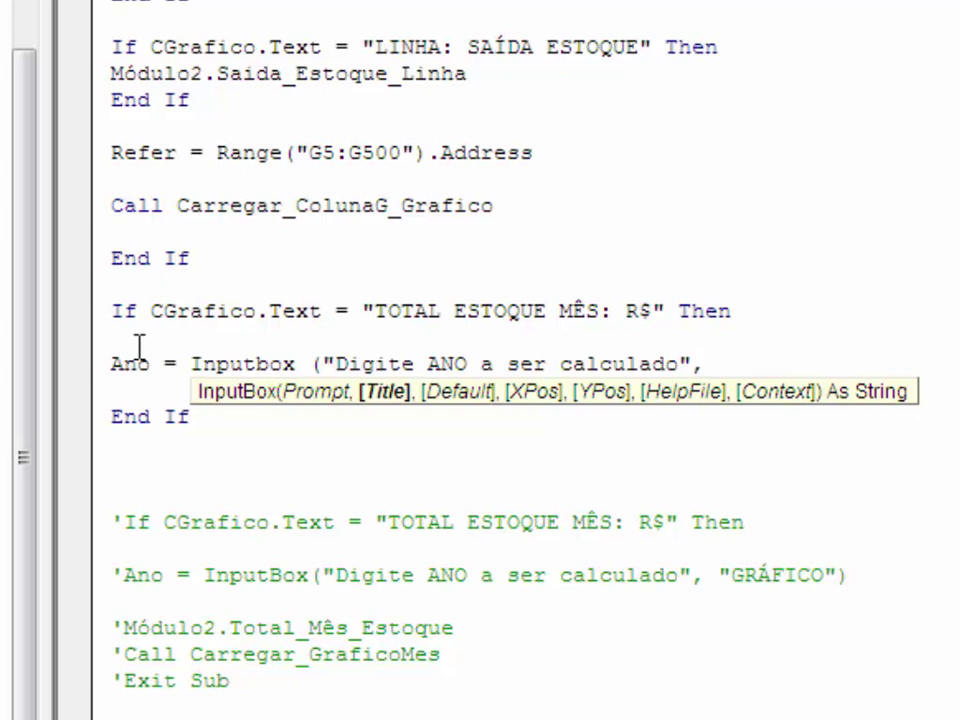
{"action": "type", "text": "\"GRÁF"}
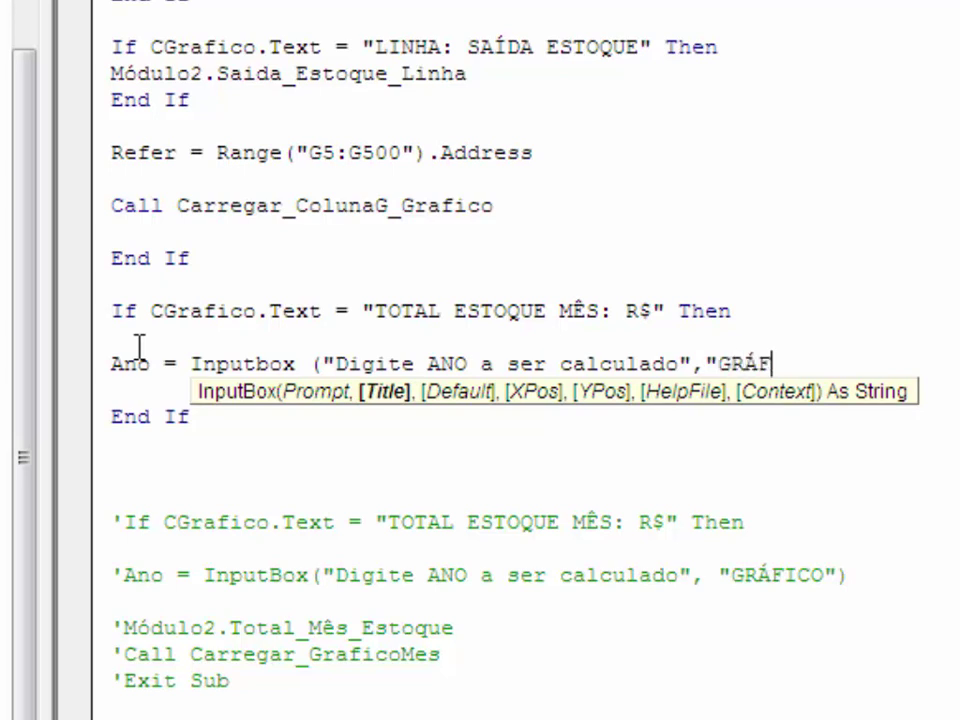
{"action": "type", "text": "ICO"}
{"action": "type", "text": "\")"}
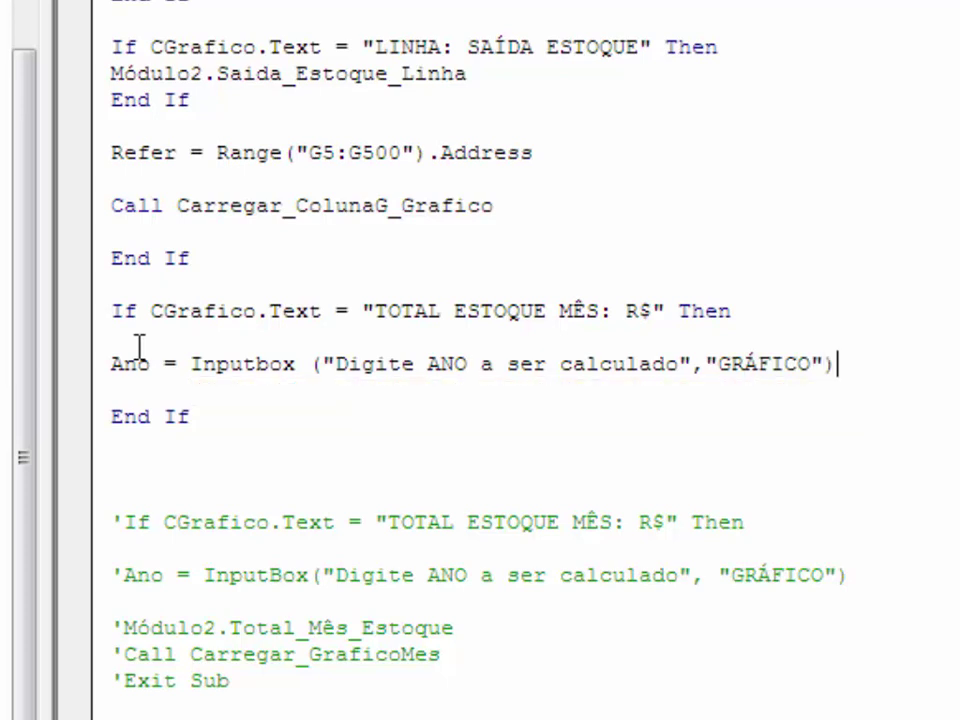
{"action": "key", "text": "Return"}
{"action": "key", "text": "Return"}
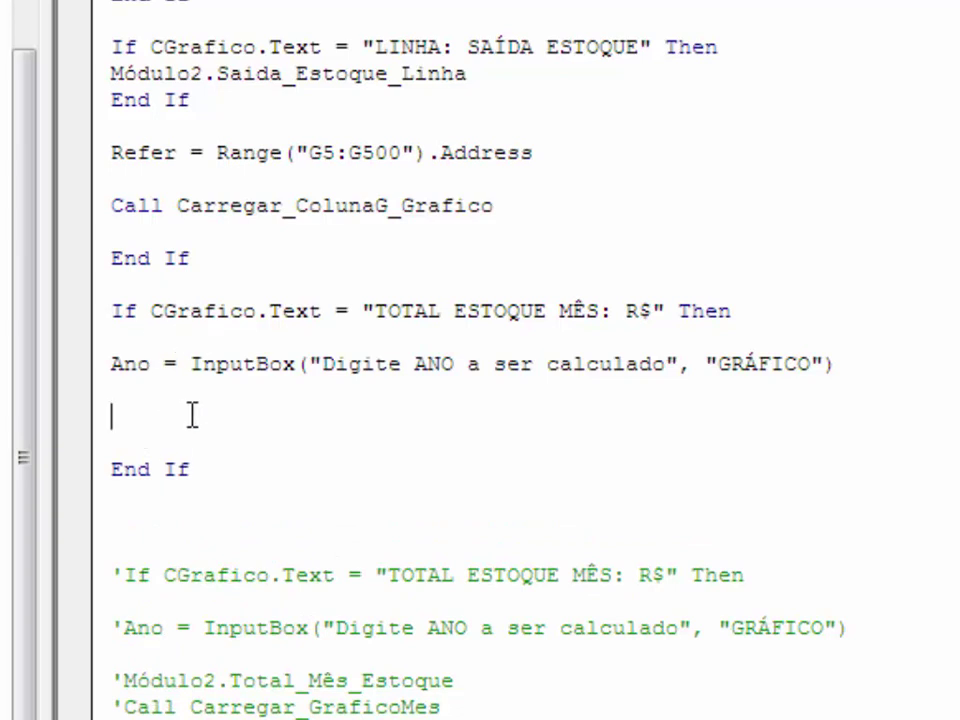
Add calls to Módulo2.Total_Mês_Estoque and Carregar_GraficoMes below the year prompt
{"action": "type", "text": "Módulo"}
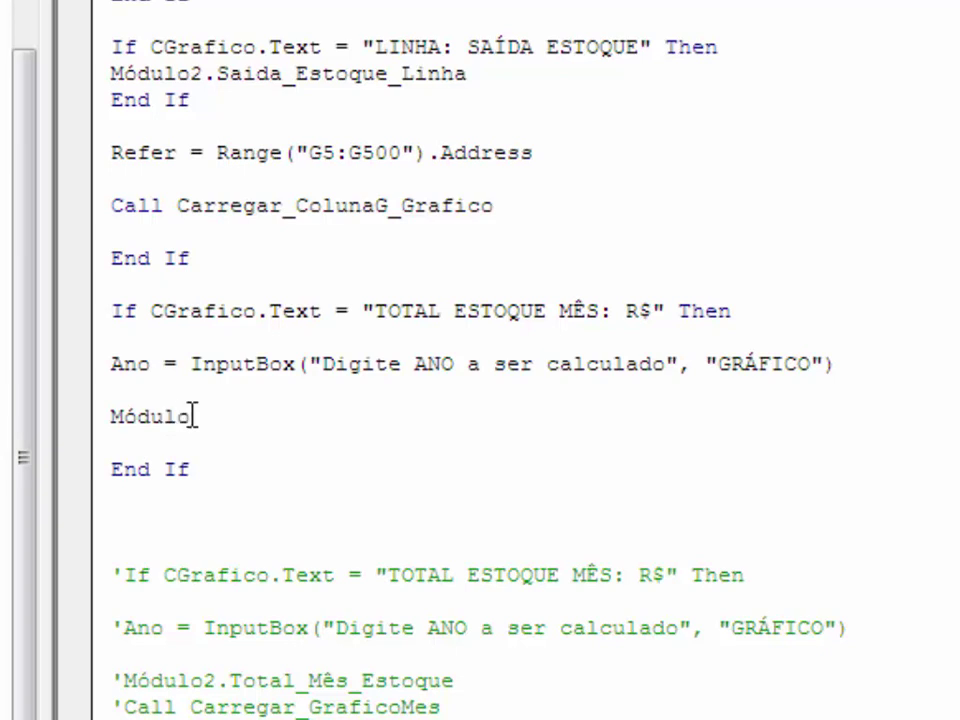
{"action": "type", "text": "2."}
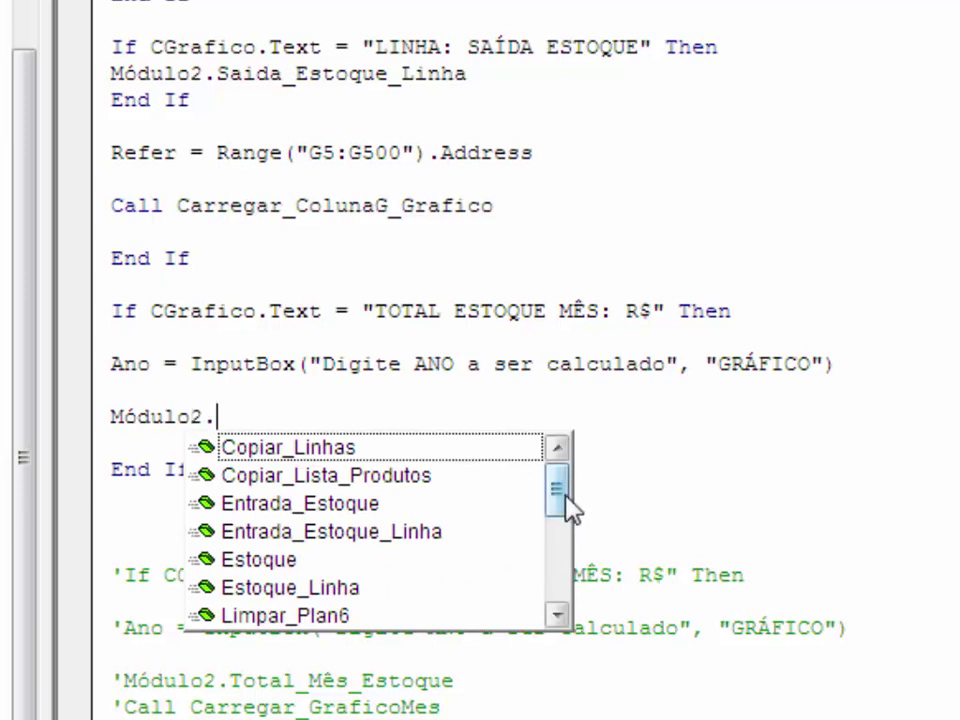
{"action": "left_click_drag", "start_coordinate": [561, 492], "coordinate": [561, 568]}
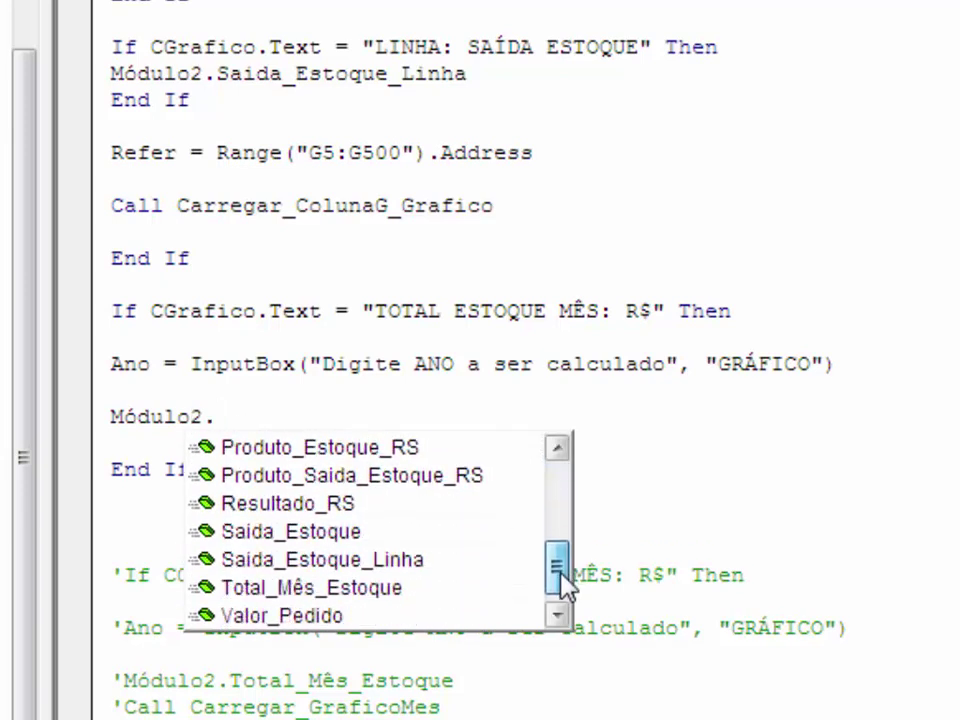
{"action": "double_click", "coordinate": [390, 585]}
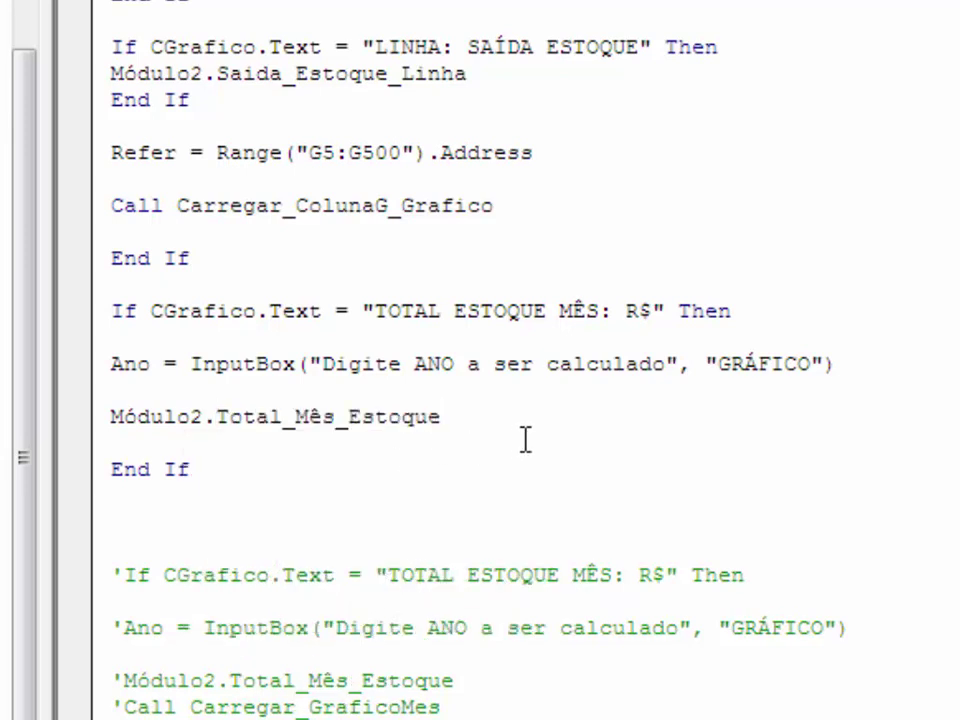
{"action": "key", "text": "Return"}
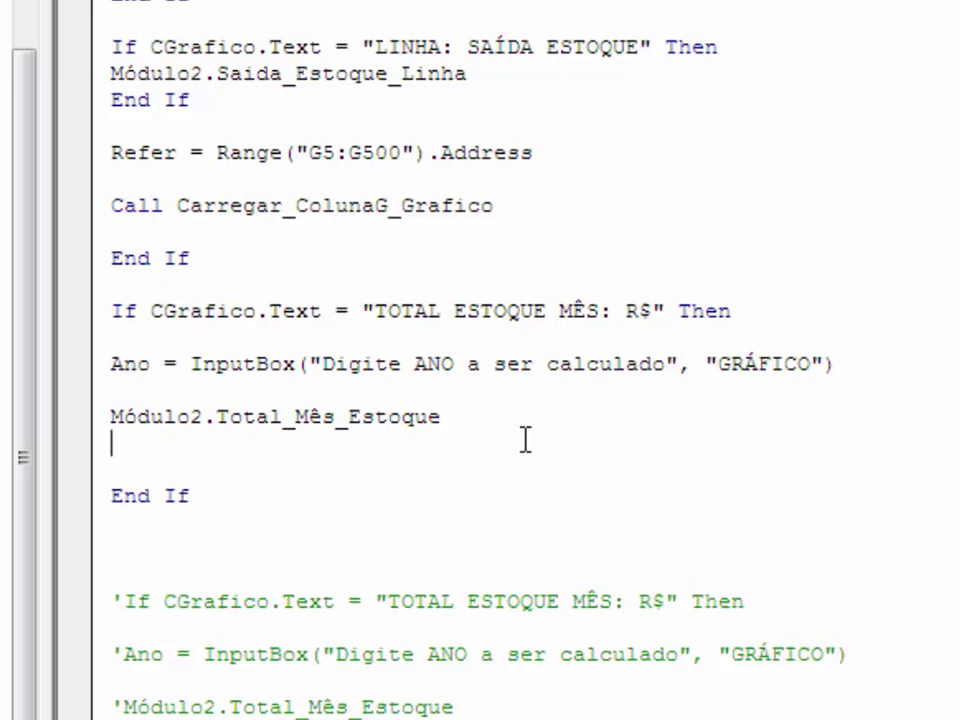
{"action": "key", "text": "Return"}
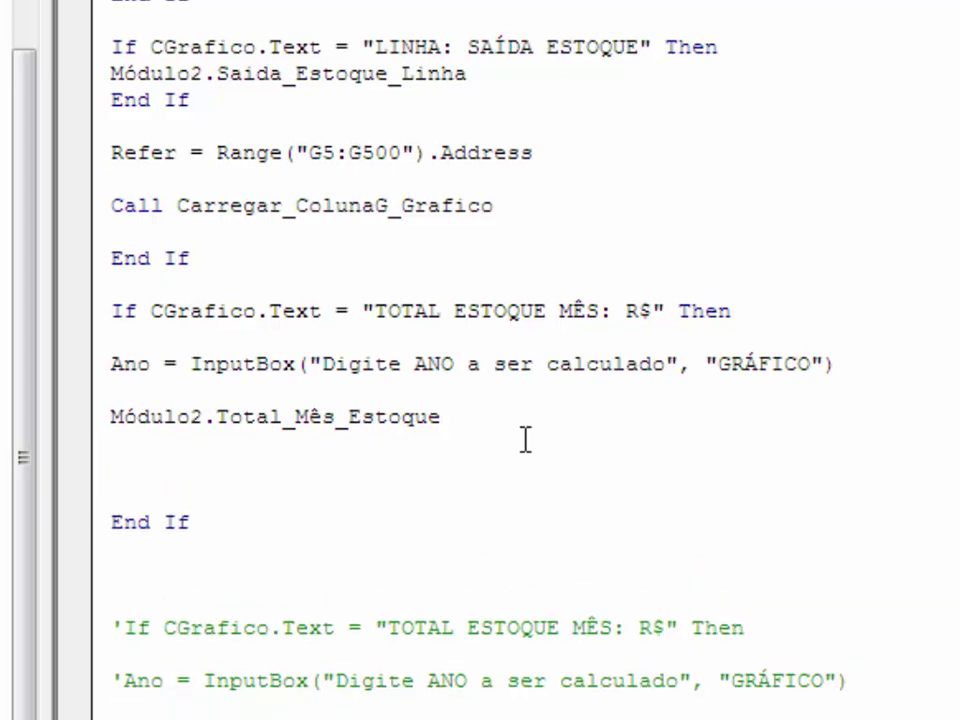
{"action": "type", "text": "carregar"}
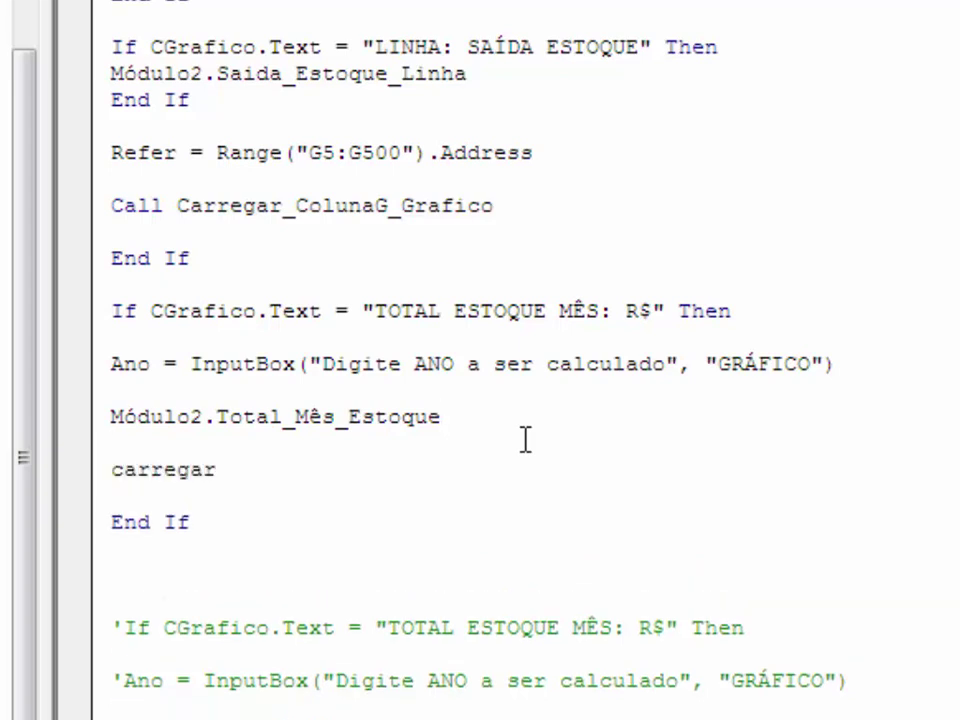
{"action": "key", "text": "ctrl+space"}
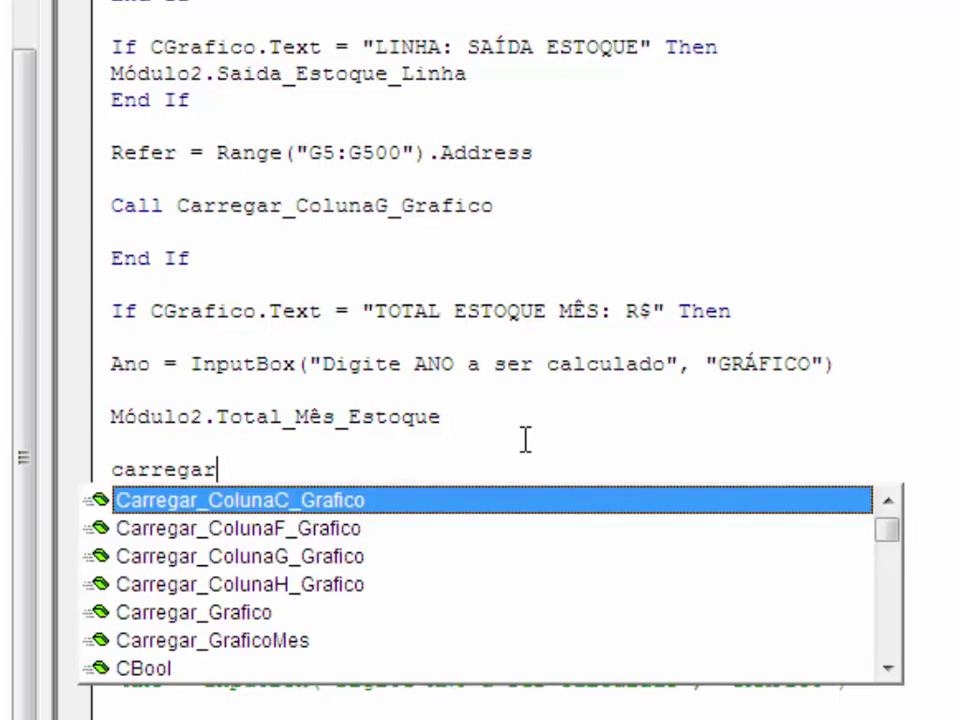
{"action": "double_click", "coordinate": [260, 640]}
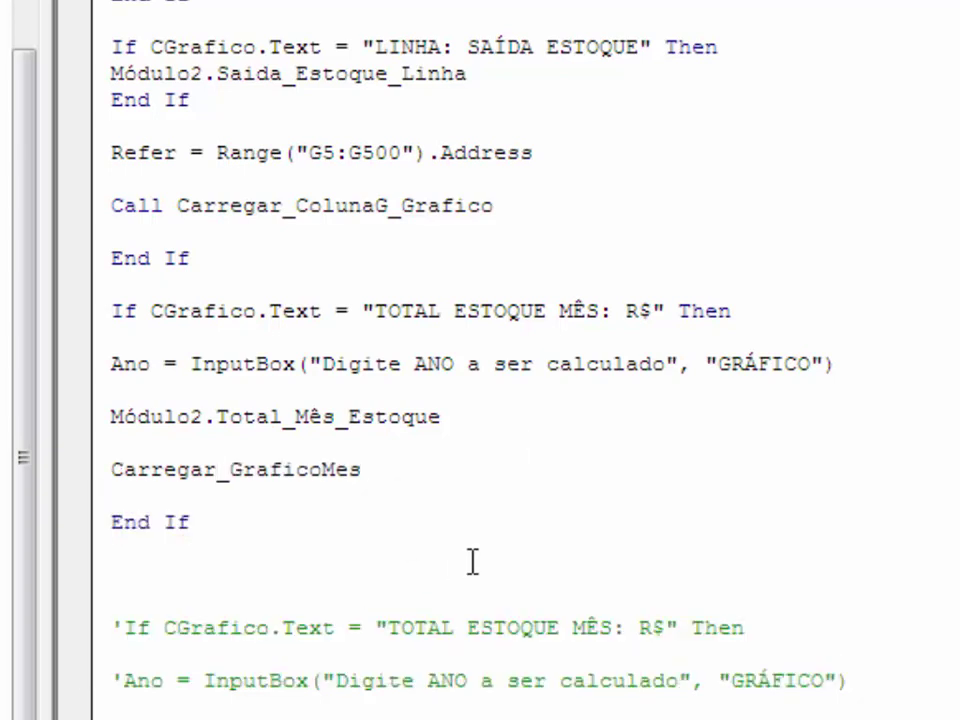
{"action": "key", "text": "Return"}
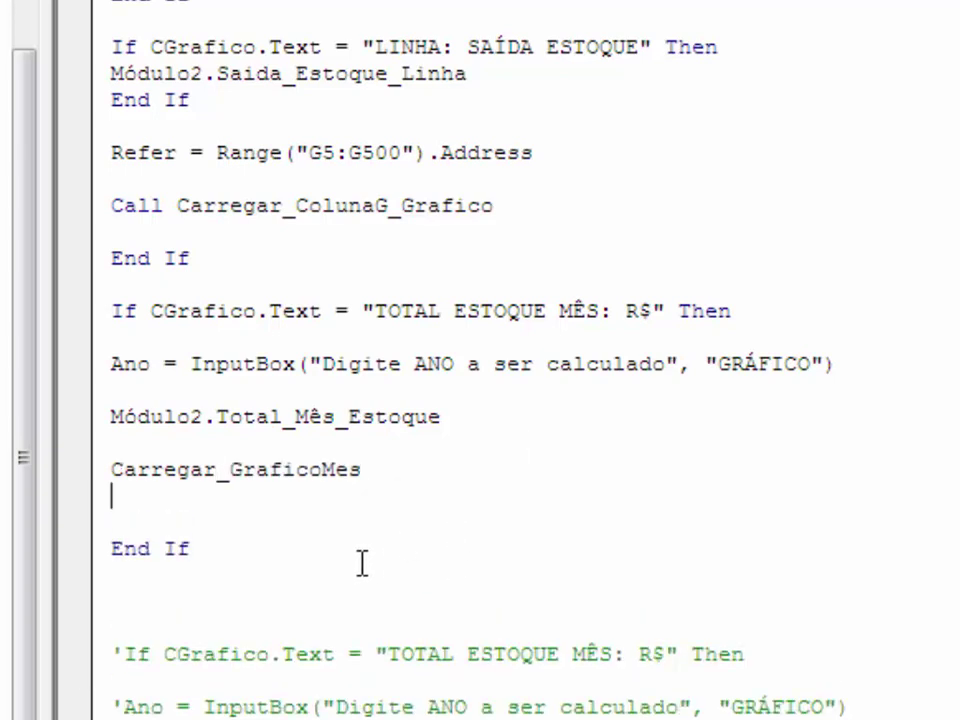
End the TOTAL ESTOQUE MÊS branch with an Exit Sub line
{"action": "scroll", "coordinate": [362, 563], "scroll_direction": "down", "scroll_amount": 1}
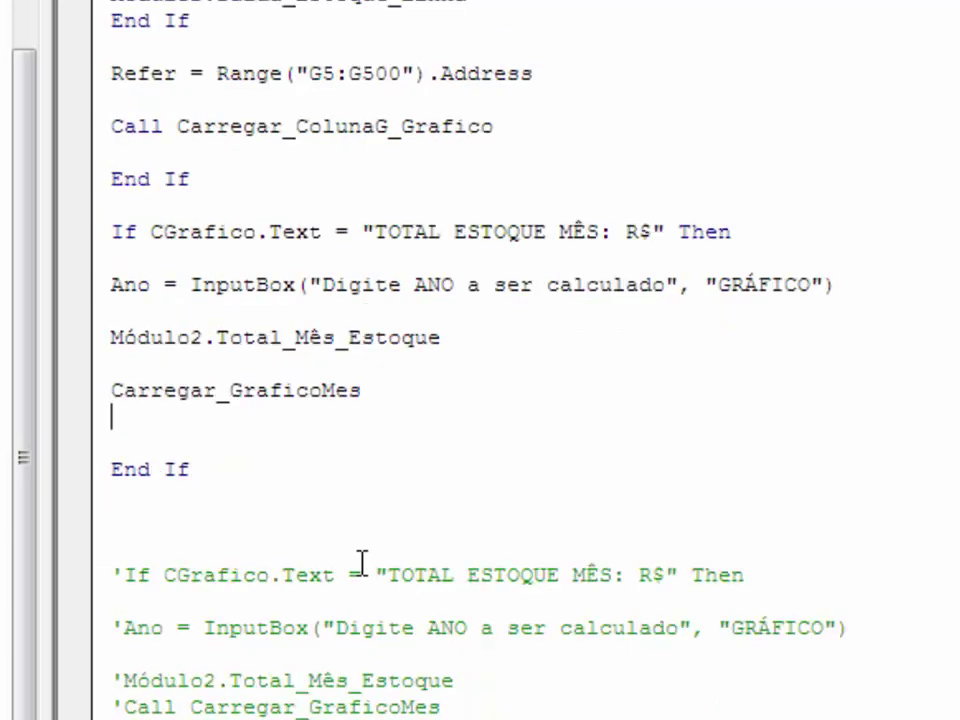
{"action": "scroll", "coordinate": [540, 568], "scroll_direction": "down", "scroll_amount": 1}
{"action": "scroll", "coordinate": [395, 556], "scroll_direction": "down", "scroll_amount": 2}
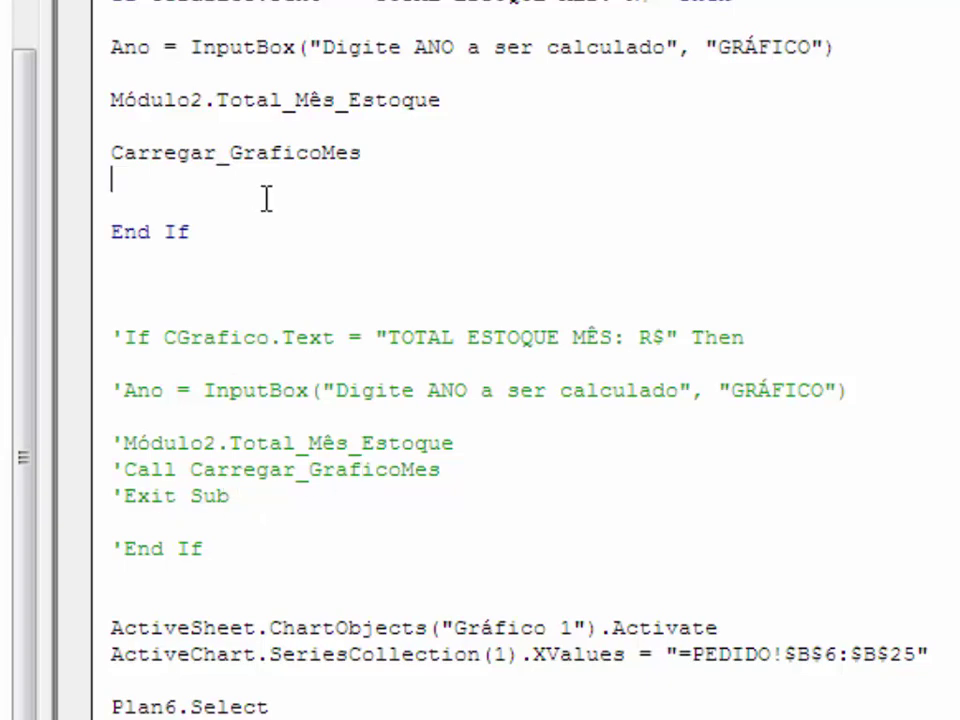
{"action": "type", "text": "Exit su"}
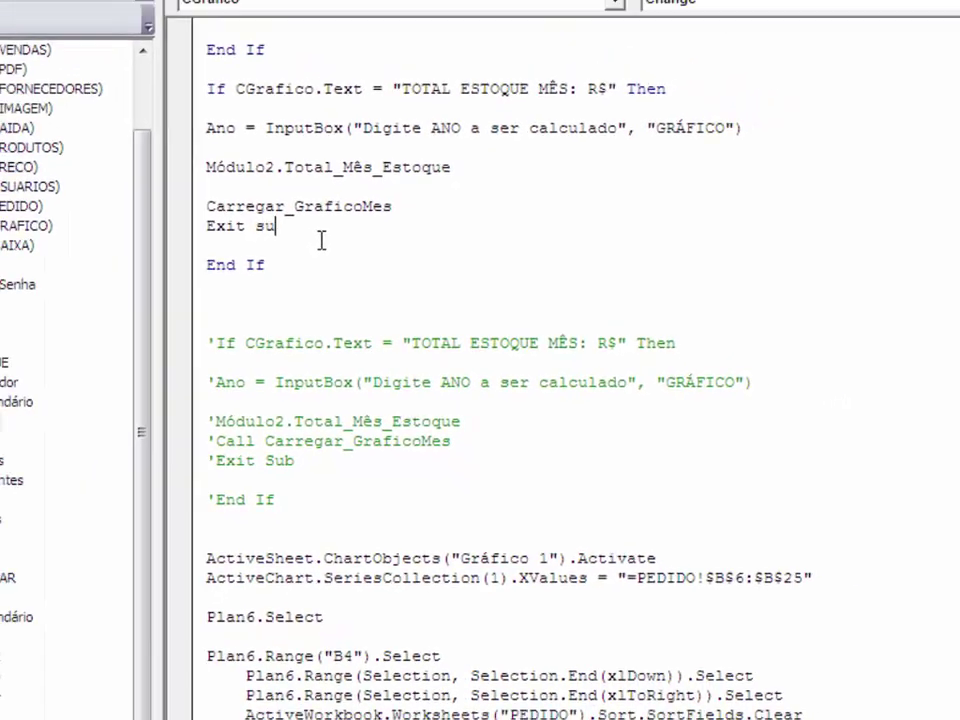
{"action": "type", "text": "b"}
{"action": "key", "text": "Return"}
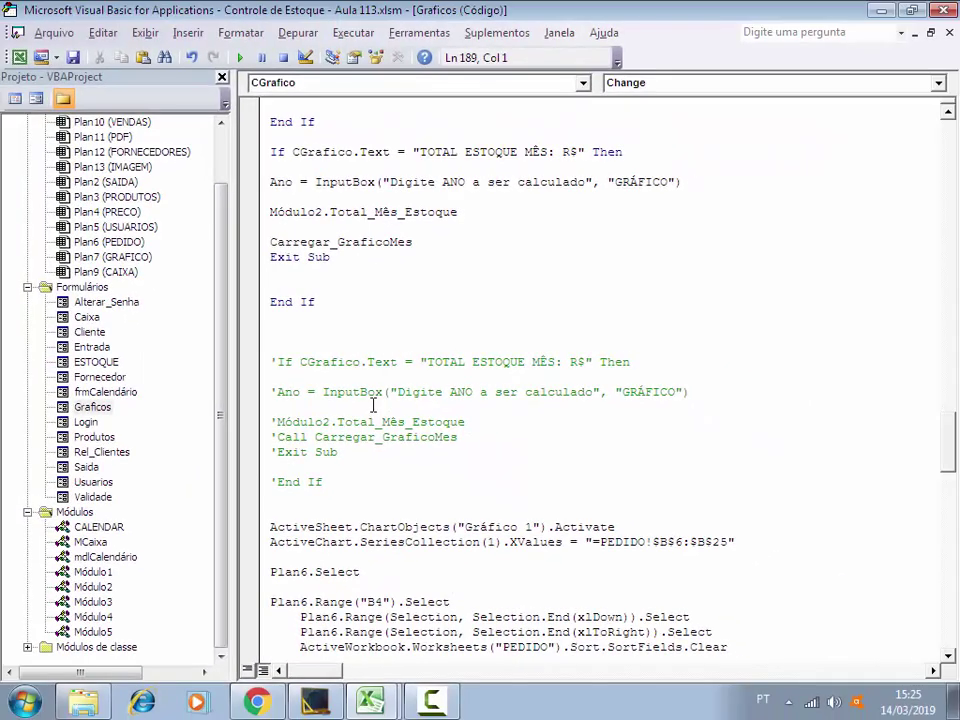
Delete the old commented-out TOTAL ESTOQUE block and review the chart and sort code
{"action": "left_click_drag", "start_coordinate": [324, 482], "coordinate": [282, 355]}
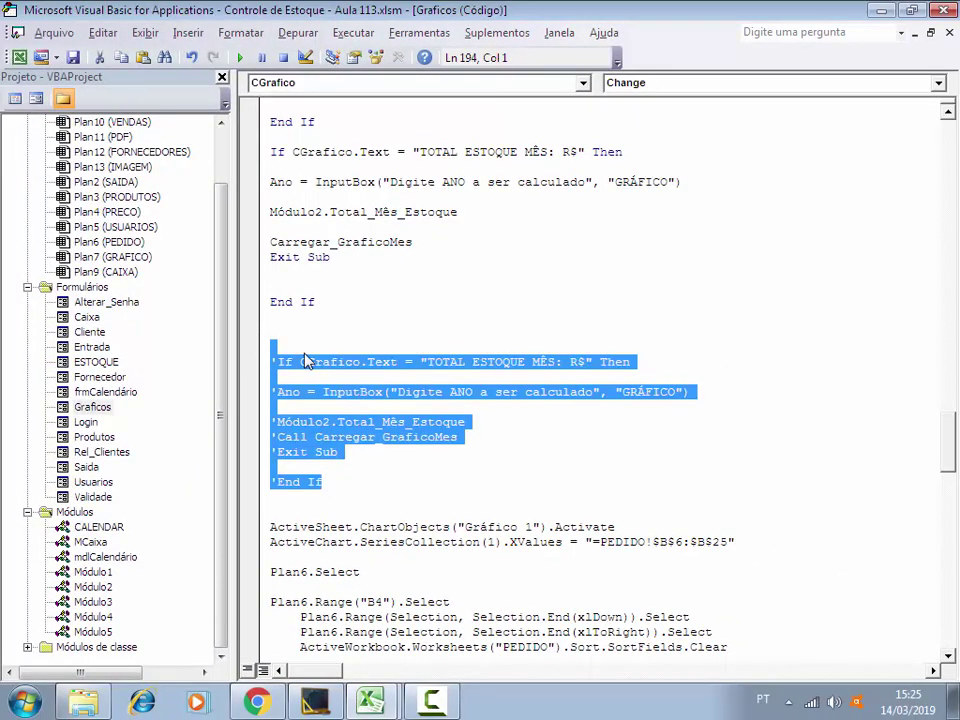
{"action": "key", "text": "Delete"}
{"action": "key", "text": "Delete"}
{"action": "key", "text": "Delete"}
{"action": "key", "text": "Delete"}
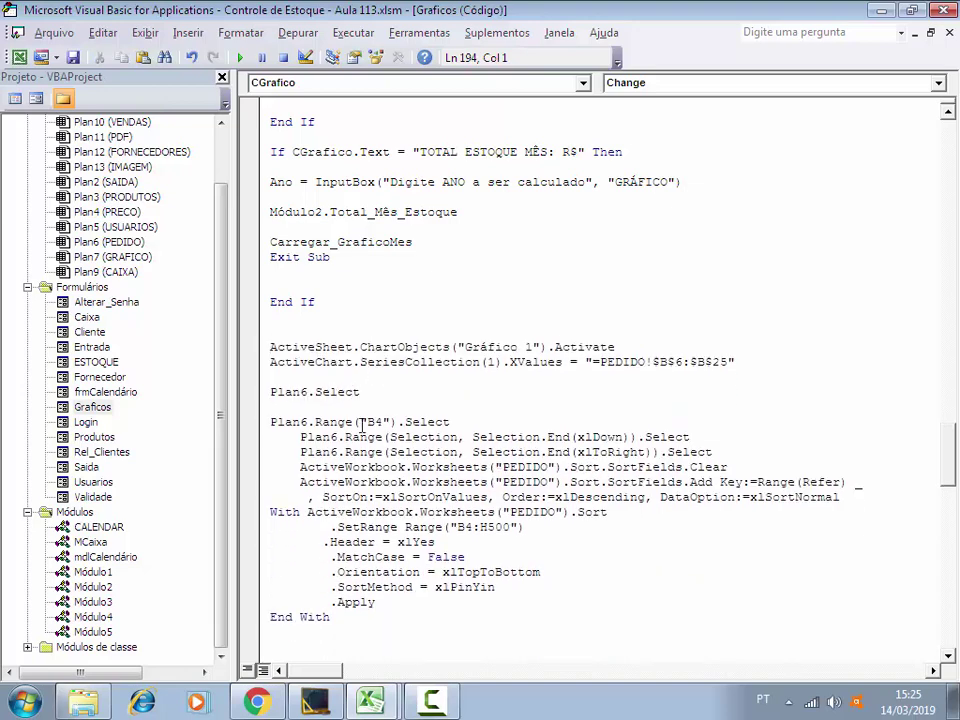
{"action": "scroll", "coordinate": [378, 374], "scroll_direction": "down", "scroll_amount": 5}
{"action": "scroll", "coordinate": [337, 497], "scroll_direction": "up", "scroll_amount": 2}
{"action": "left_click_drag", "start_coordinate": [337, 497], "coordinate": [270, 212]}
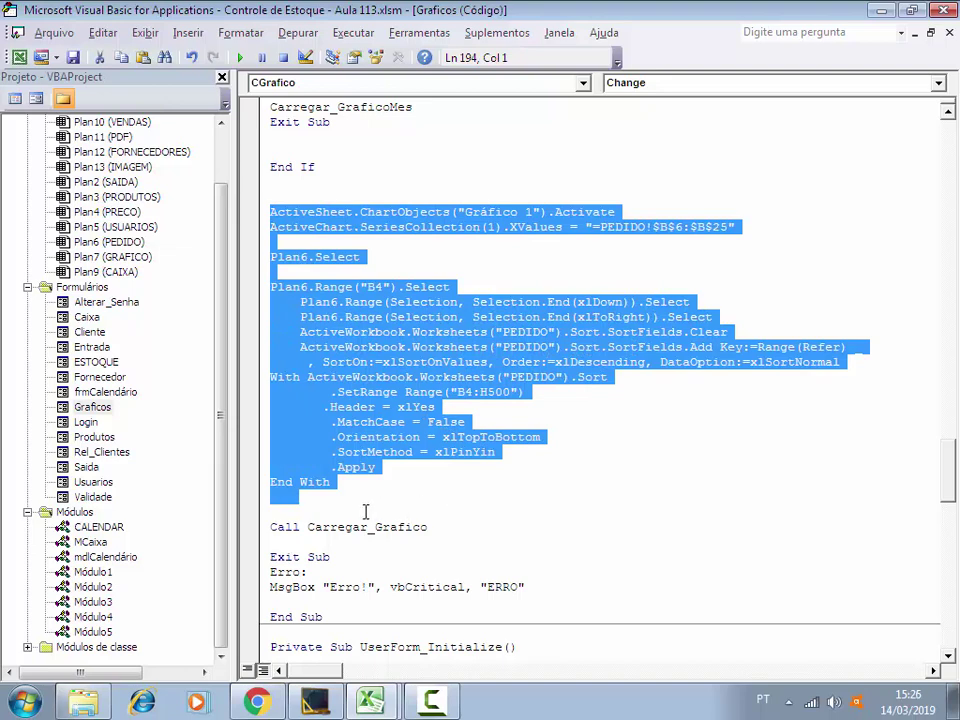
{"action": "left_click", "coordinate": [396, 519]}
{"action": "left_click_drag", "start_coordinate": [427, 527], "coordinate": [268, 528]}
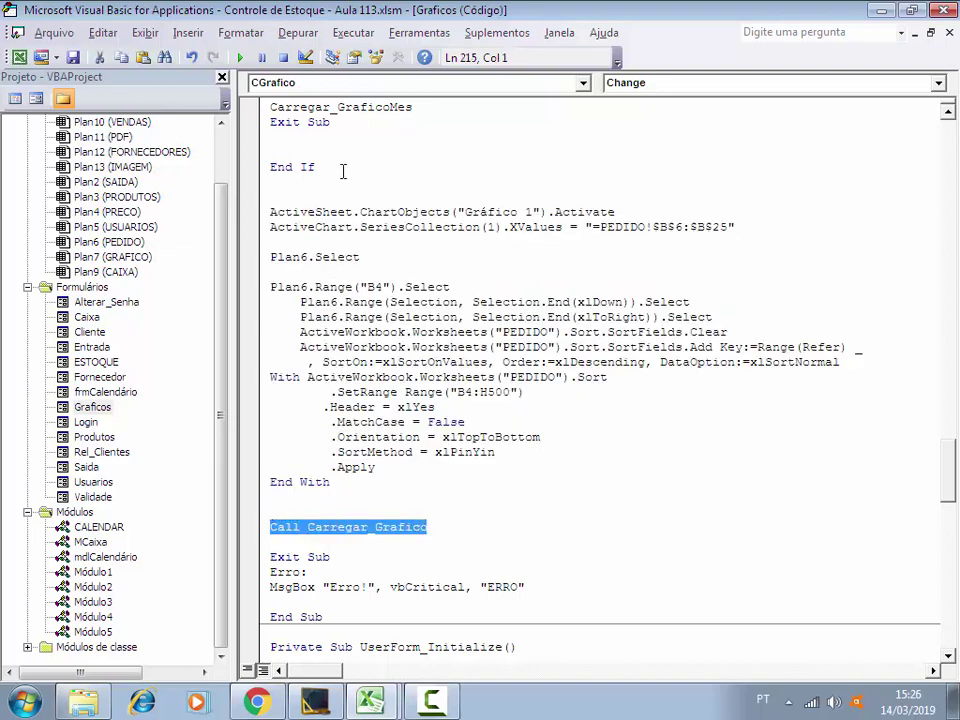
Remove the extra blank line below Exit Sub in the TOTAL ESTOQUE MÊS branch
{"action": "left_click", "coordinate": [428, 168]}
{"action": "scroll", "coordinate": [589, 196], "scroll_direction": "up", "scroll_amount": 3}
{"action": "scroll", "coordinate": [589, 196], "scroll_direction": "up", "scroll_amount": 1}
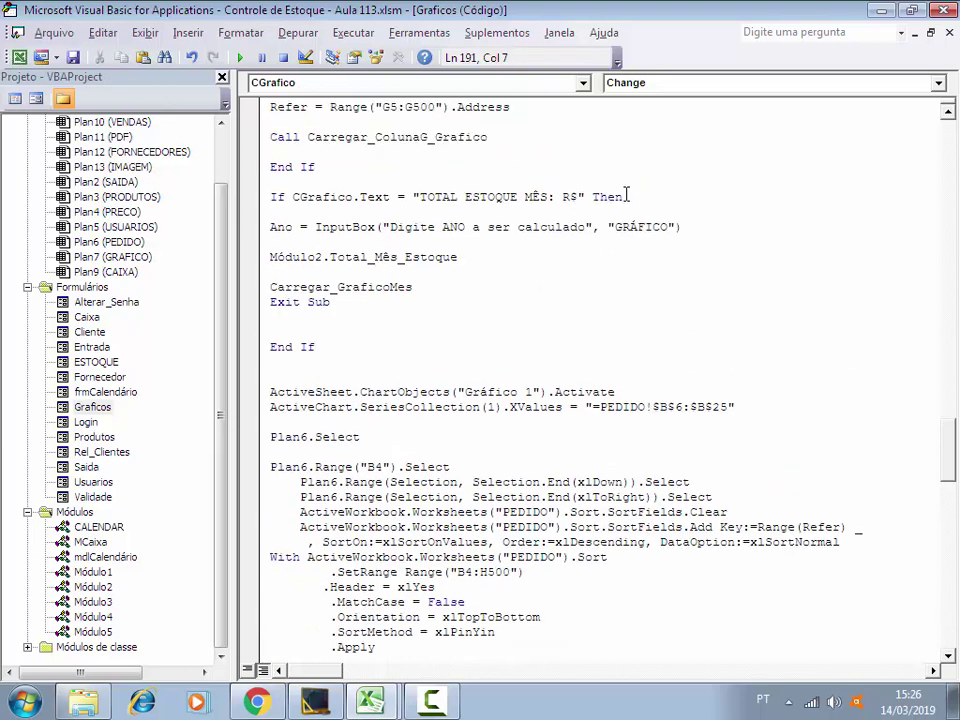
{"action": "left_click_drag", "start_coordinate": [622, 197], "coordinate": [291, 197]}
{"action": "left_click_drag", "start_coordinate": [330, 302], "coordinate": [270, 305]}
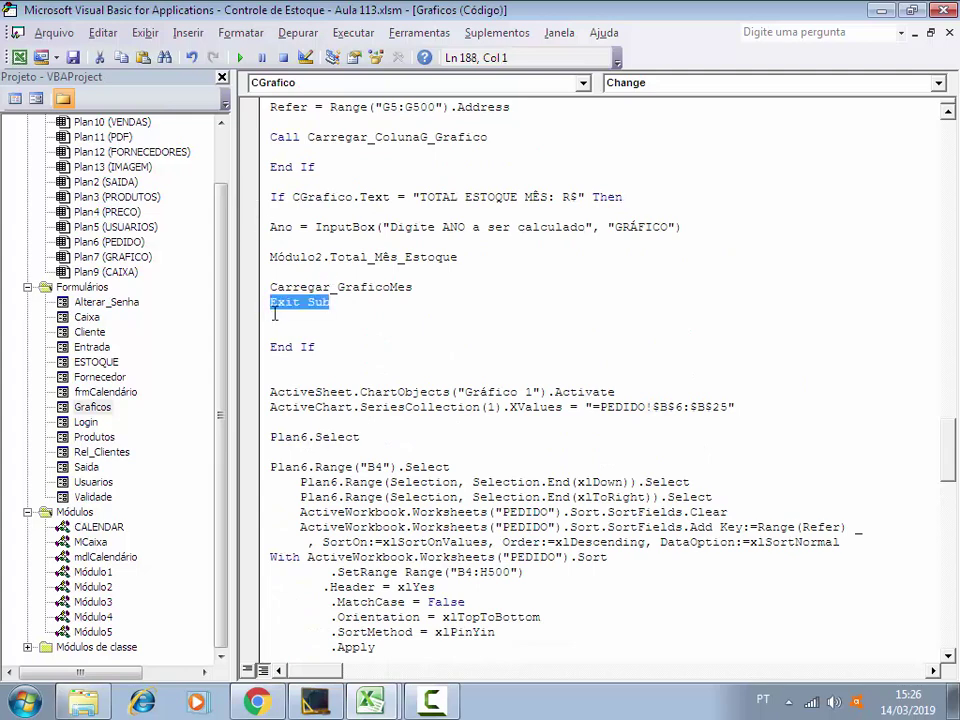
{"action": "left_click", "coordinate": [294, 320]}
{"action": "key", "text": "Delete"}
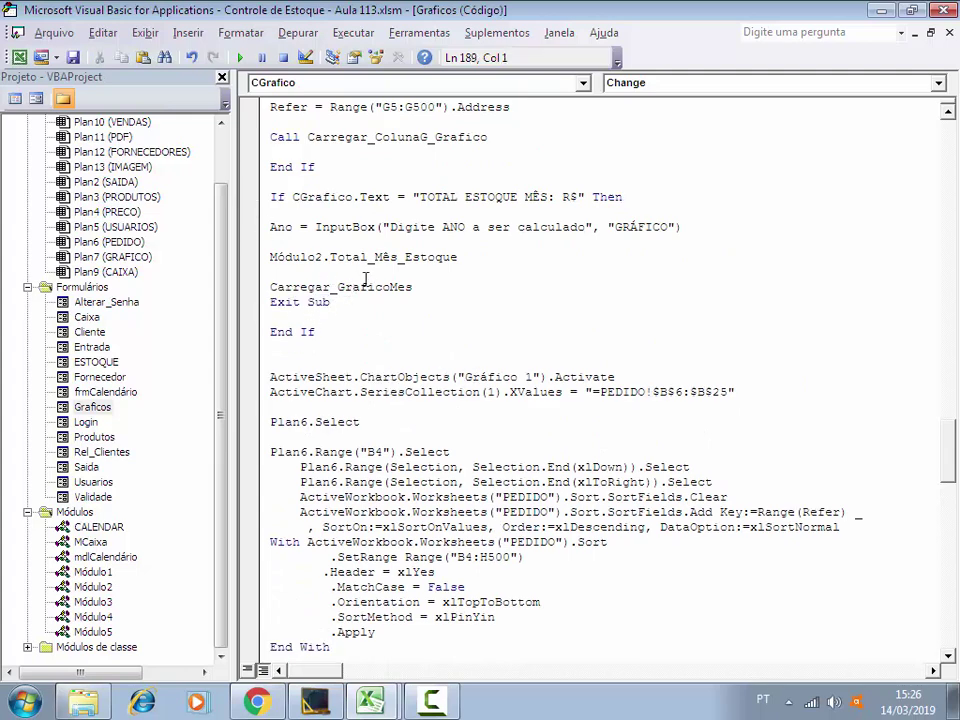
{"action": "left_click", "coordinate": [326, 274]}
Replace the fixed year 2019 with Ano in both SumIfs lines of Total_Mês_Estoque
{"action": "double_click", "coordinate": [95, 587]}
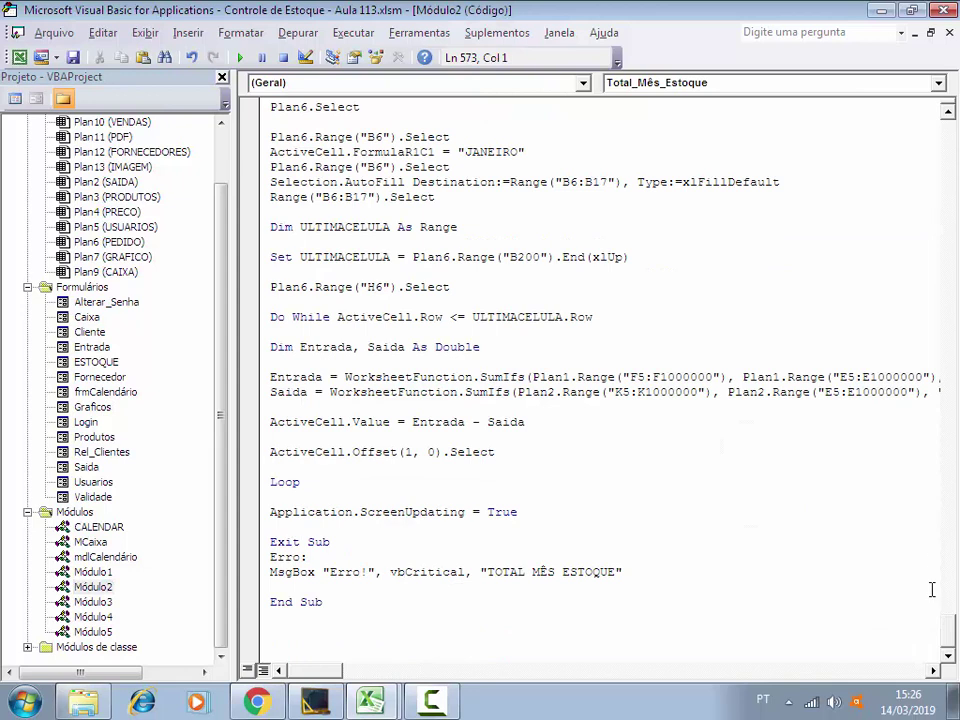
{"action": "left_click_drag", "start_coordinate": [312, 671], "coordinate": [325, 671]}
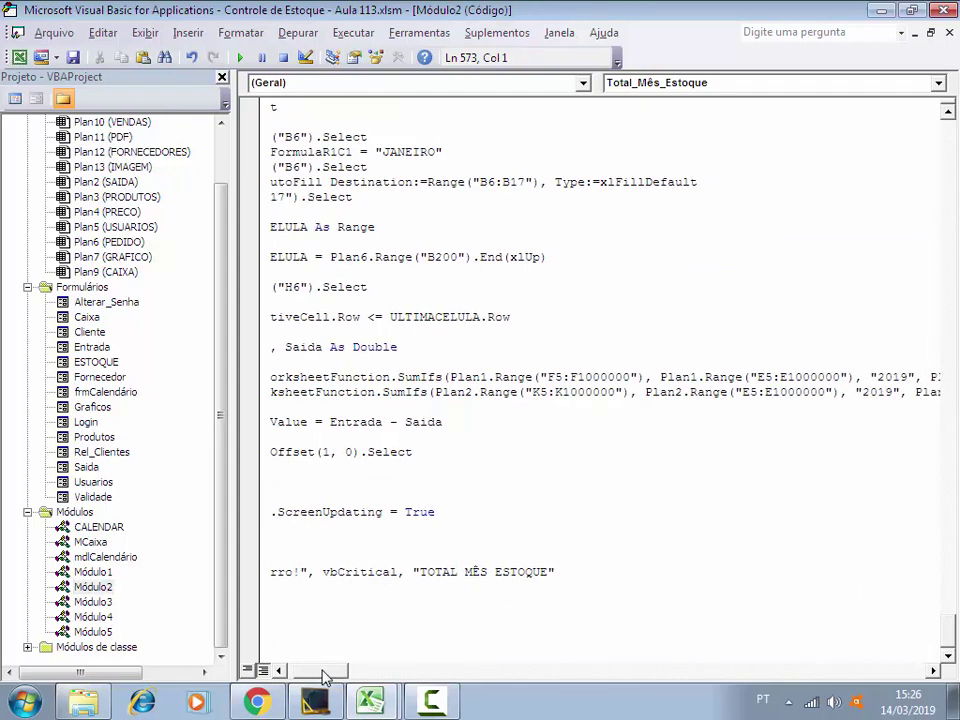
{"action": "left_click_drag", "start_coordinate": [826, 377], "coordinate": [784, 377]}
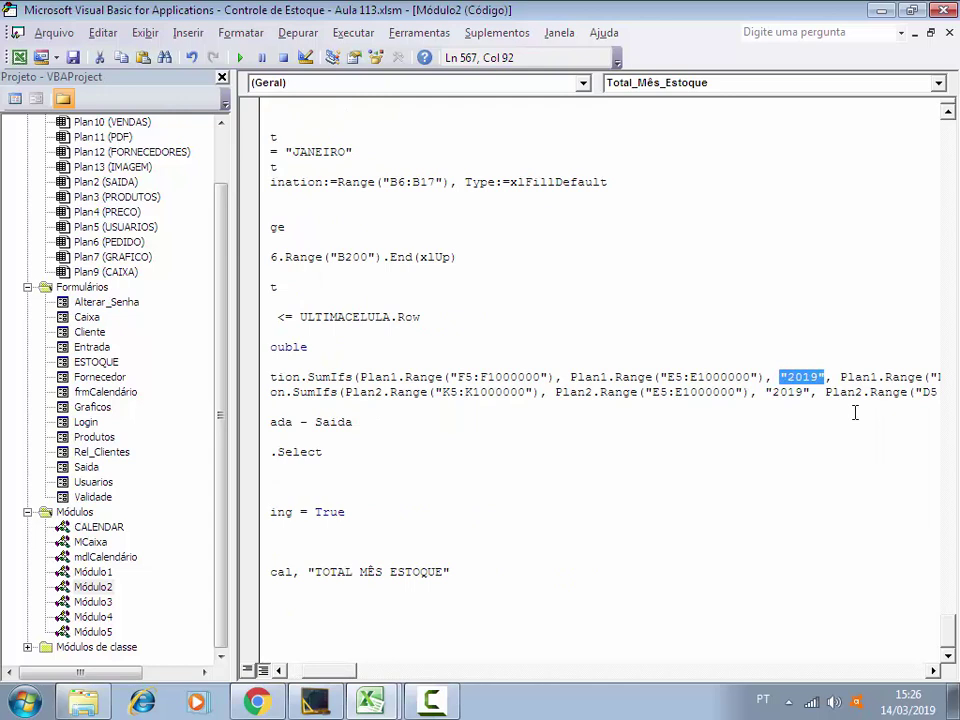
{"action": "type", "text": "Ano"}
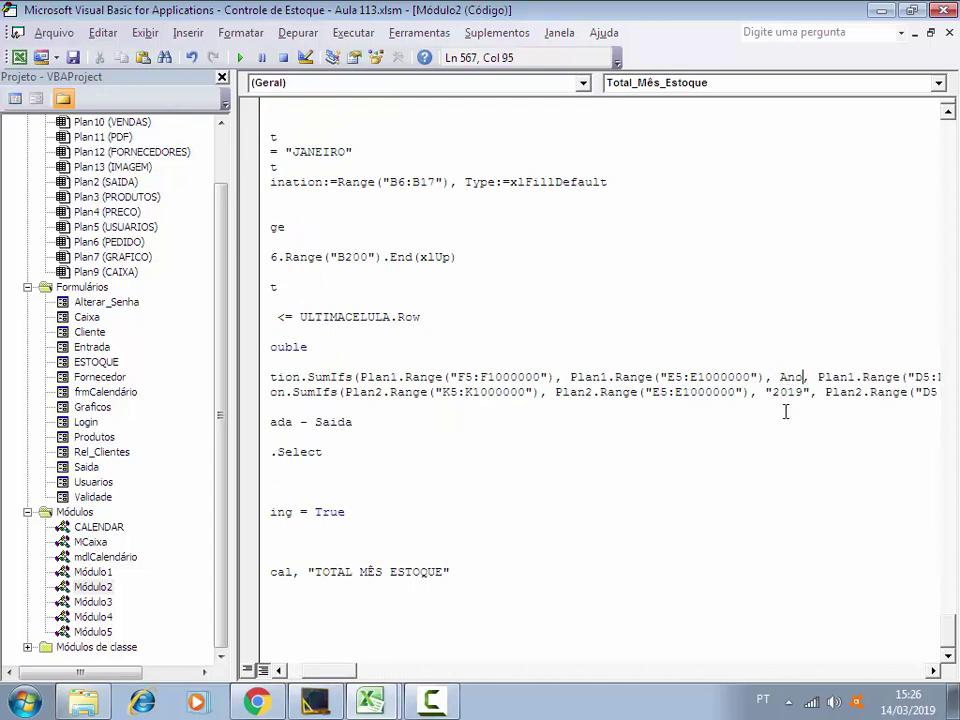
{"action": "left_click", "coordinate": [813, 392]}
{"action": "key", "text": "BackSpace"}
{"action": "key", "text": "BackSpace"}
{"action": "key", "text": "BackSpace"}
{"action": "key", "text": "BackSpace"}
{"action": "key", "text": "BackSpace"}
{"action": "key", "text": "BackSpace"}
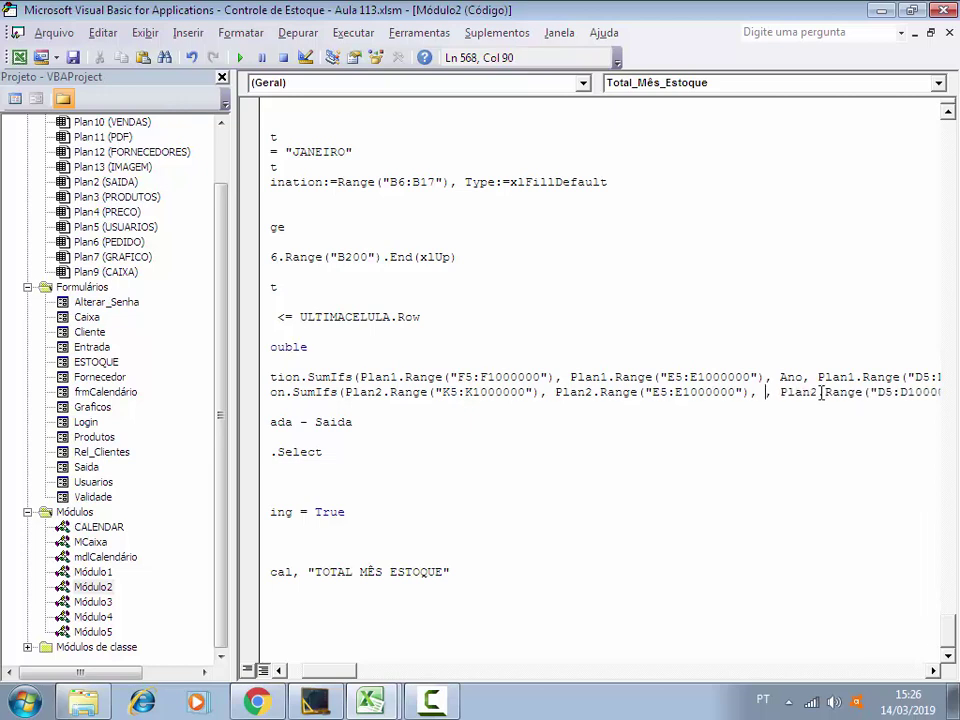
{"action": "type", "text": "Ano"}
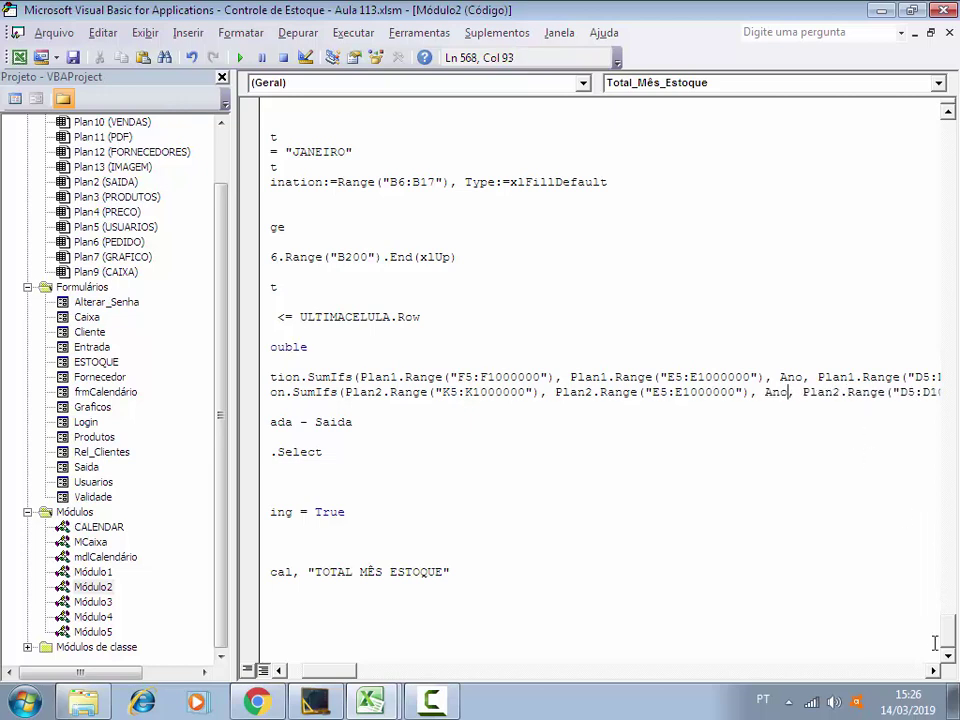
{"action": "left_click", "coordinate": [932, 670]}
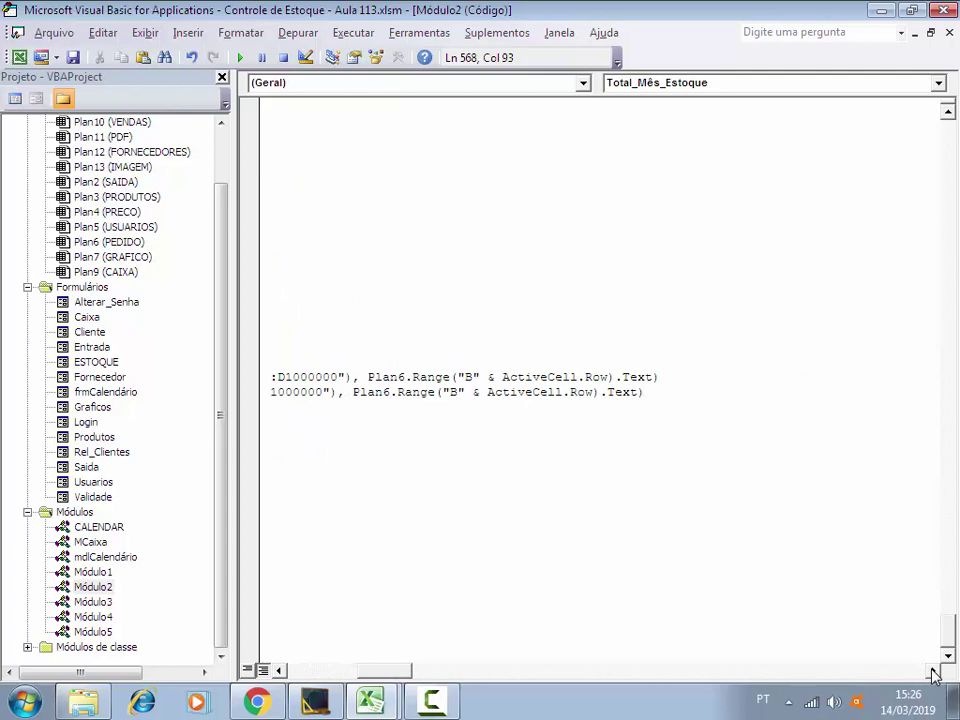
{"action": "mouse_move", "coordinate": [392, 671]}
{"action": "left_mouse_down"}
{"action": "mouse_move", "coordinate": [380, 682]}
{"action": "mouse_move", "coordinate": [308, 683]}
{"action": "left_mouse_up"}
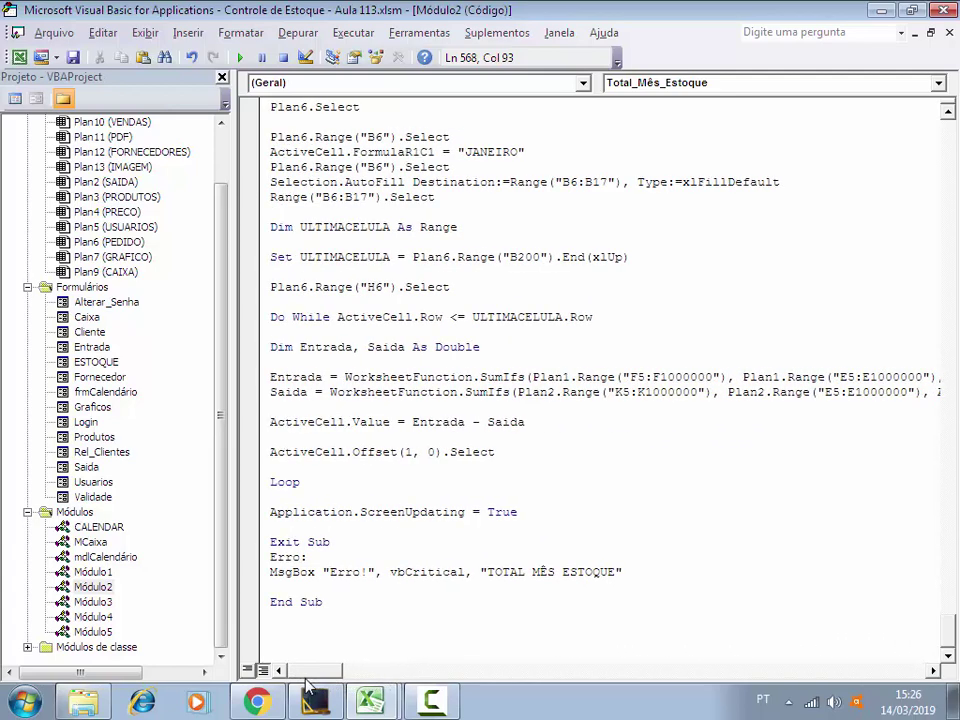
{"action": "left_click", "coordinate": [302, 467]}
Open the Graficos form design and narrow the Gráfico label
{"action": "double_click", "coordinate": [100, 408]}
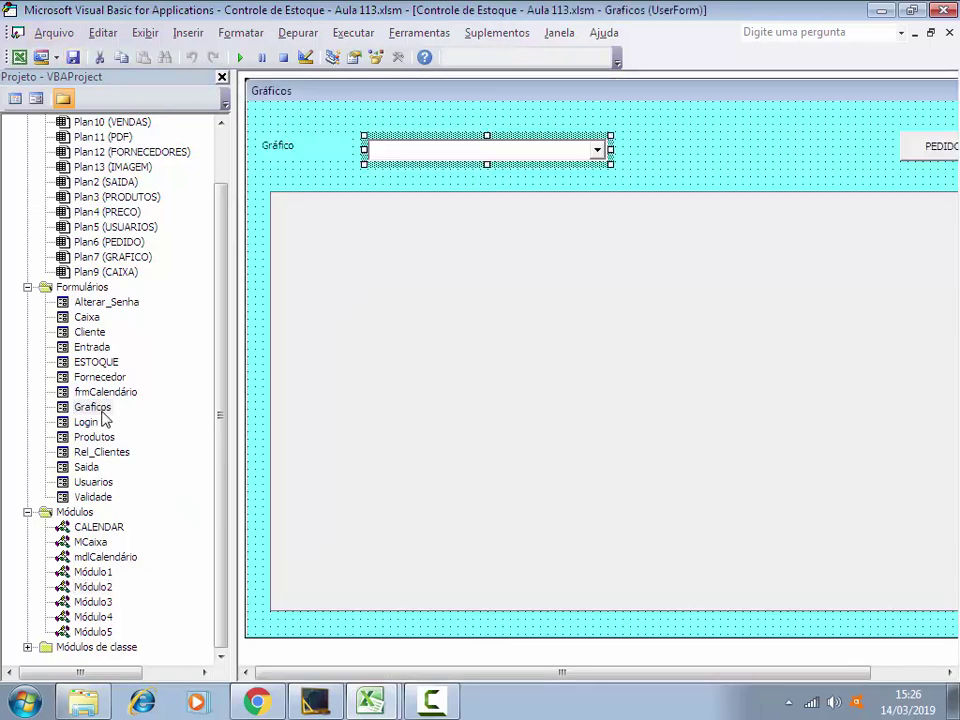
{"action": "left_click", "coordinate": [667, 147]}
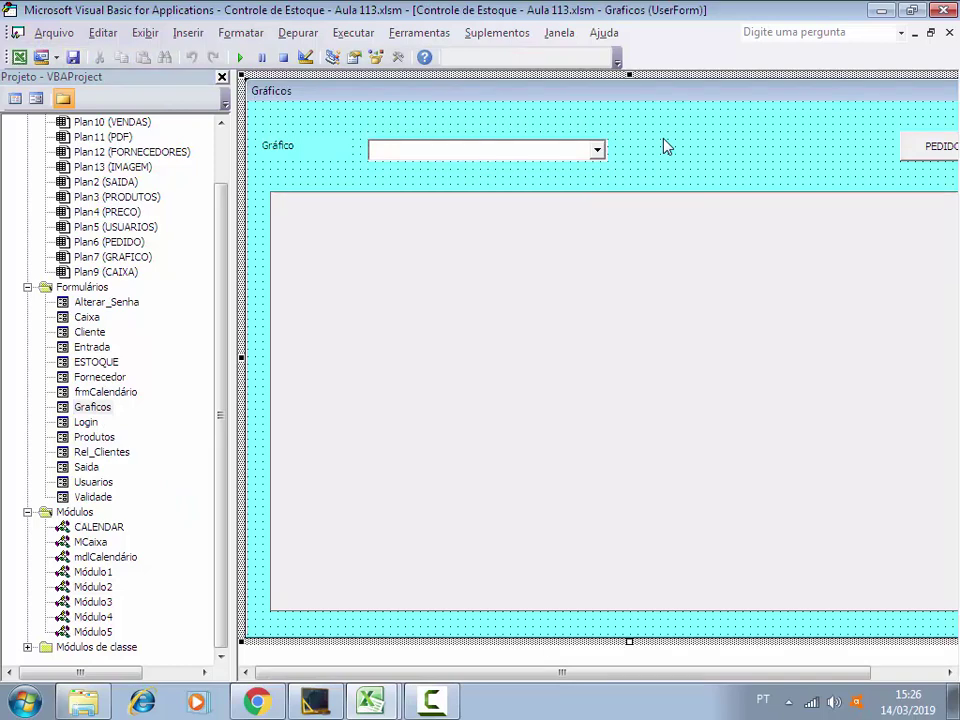
{"action": "left_click", "coordinate": [298, 152]}
{"action": "left_click_drag", "start_coordinate": [356, 149], "coordinate": [333, 149]}
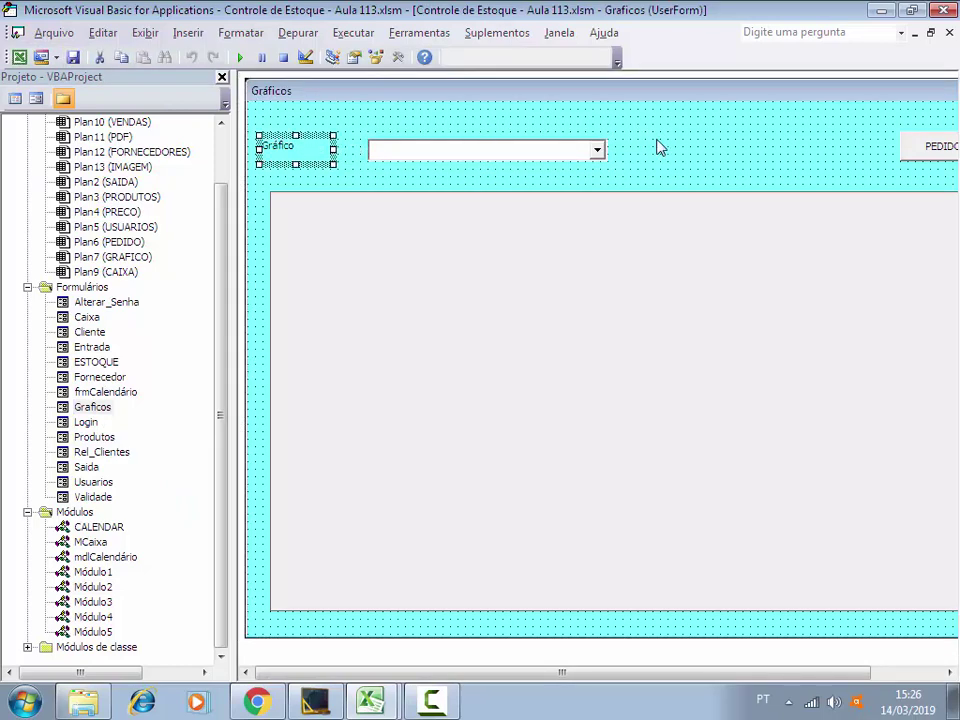
Run the form, choose TOTAL ESTOQUE MÊS: R$, and enter the year 2019
{"action": "left_click", "coordinate": [240, 57]}
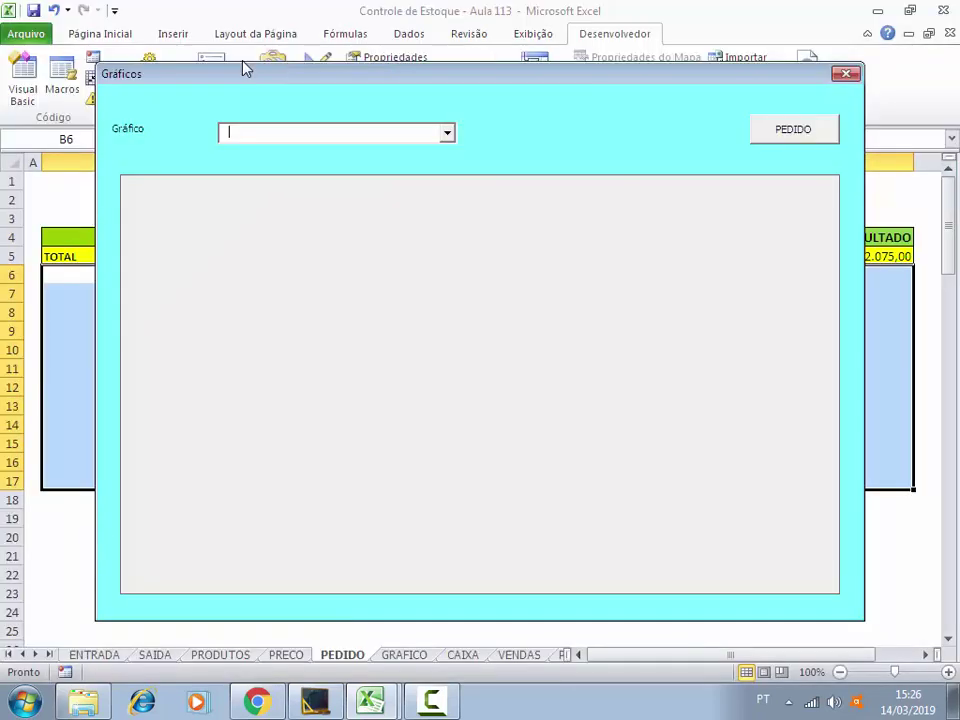
{"action": "left_click", "coordinate": [447, 134]}
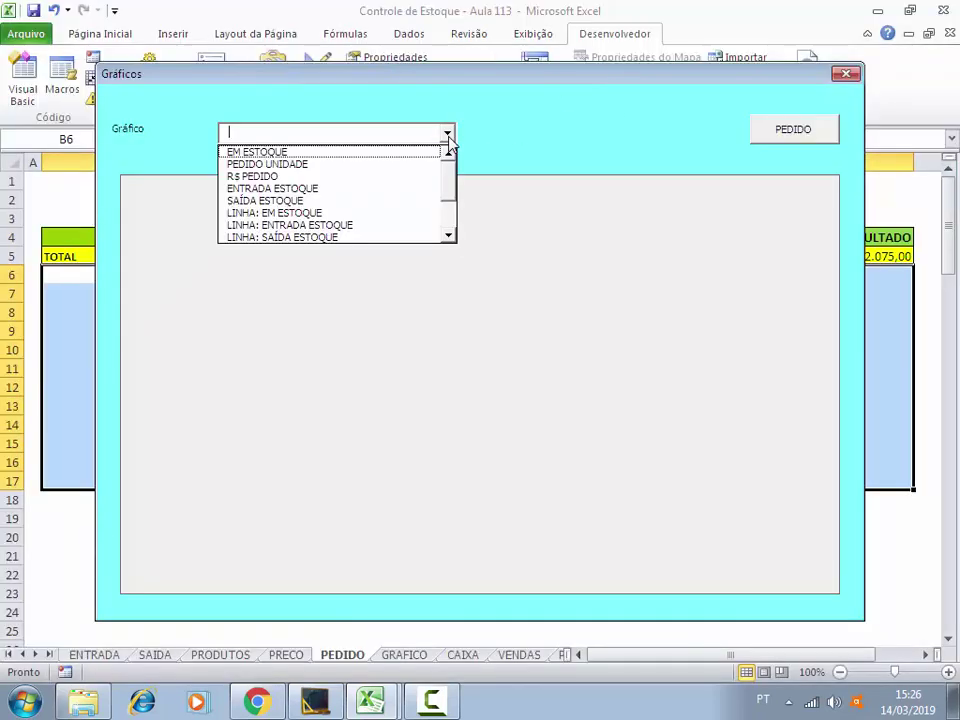
{"action": "scroll", "coordinate": [449, 199], "scroll_direction": "down", "scroll_amount": 2}
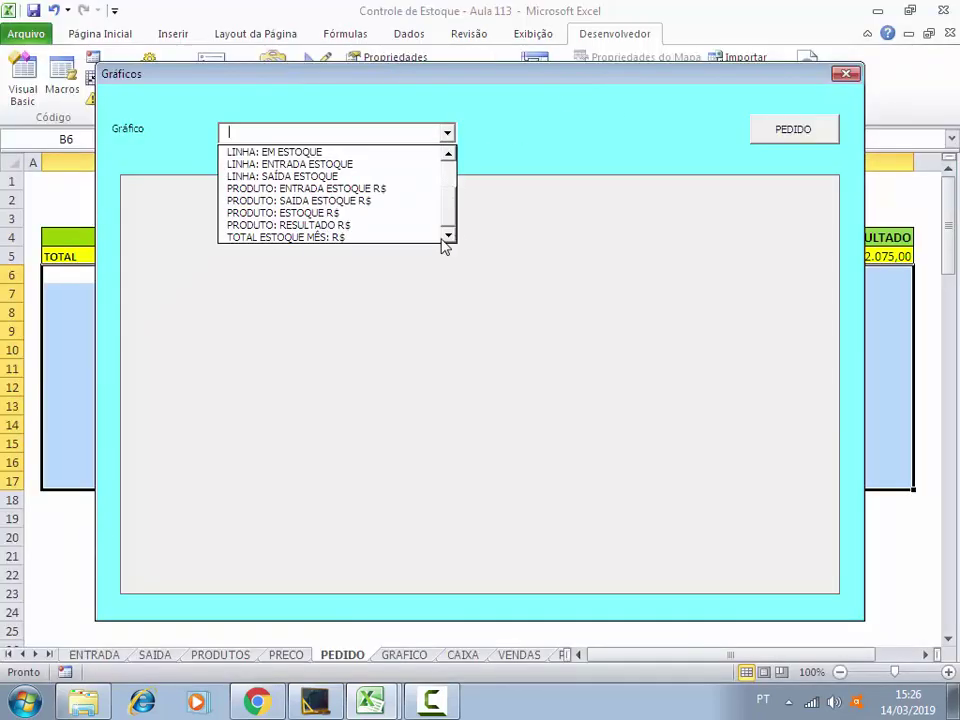
{"action": "left_click", "coordinate": [325, 238]}
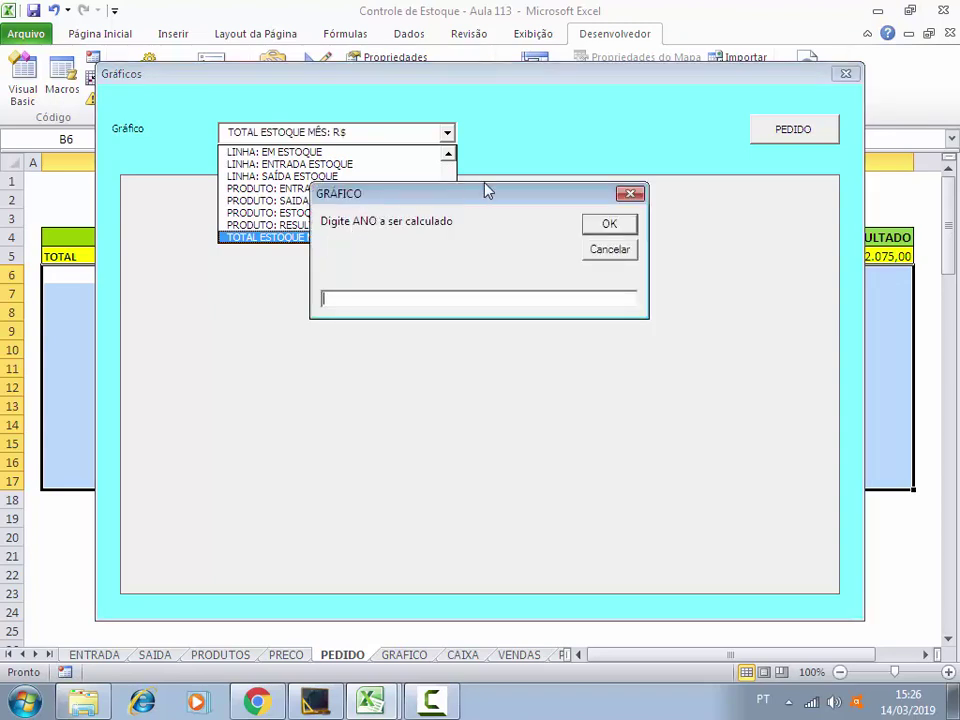
{"action": "type", "text": "2019"}
{"action": "key", "text": "Return"}
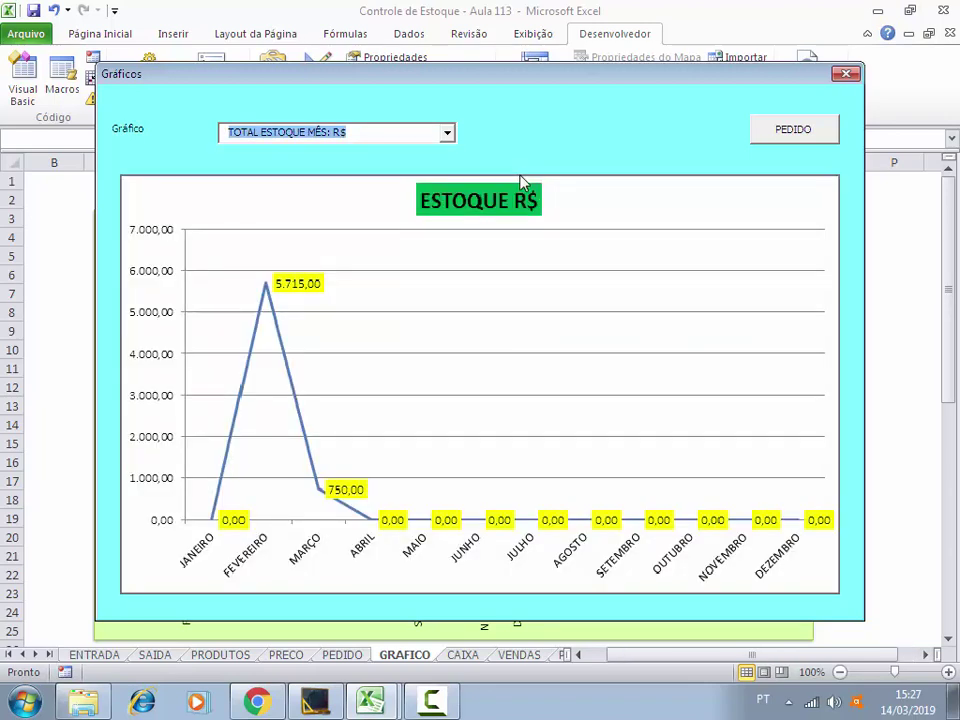
Recheck the Gráfico chart-type list without changing it, then close the running Graficos form
{"action": "left_click", "coordinate": [448, 134]}
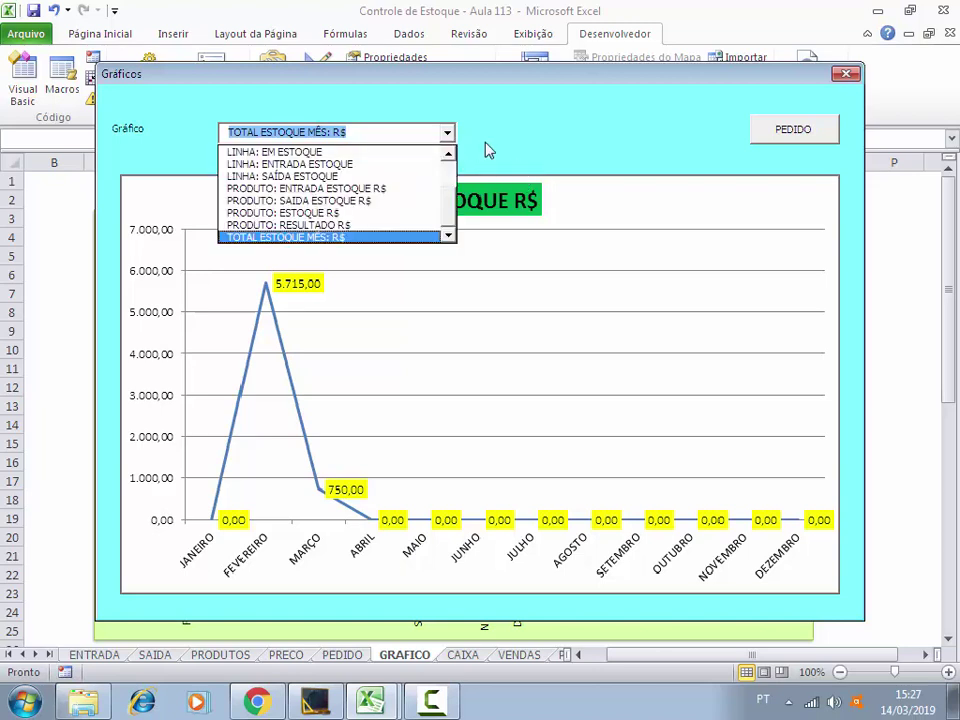
{"action": "left_click", "coordinate": [496, 152]}
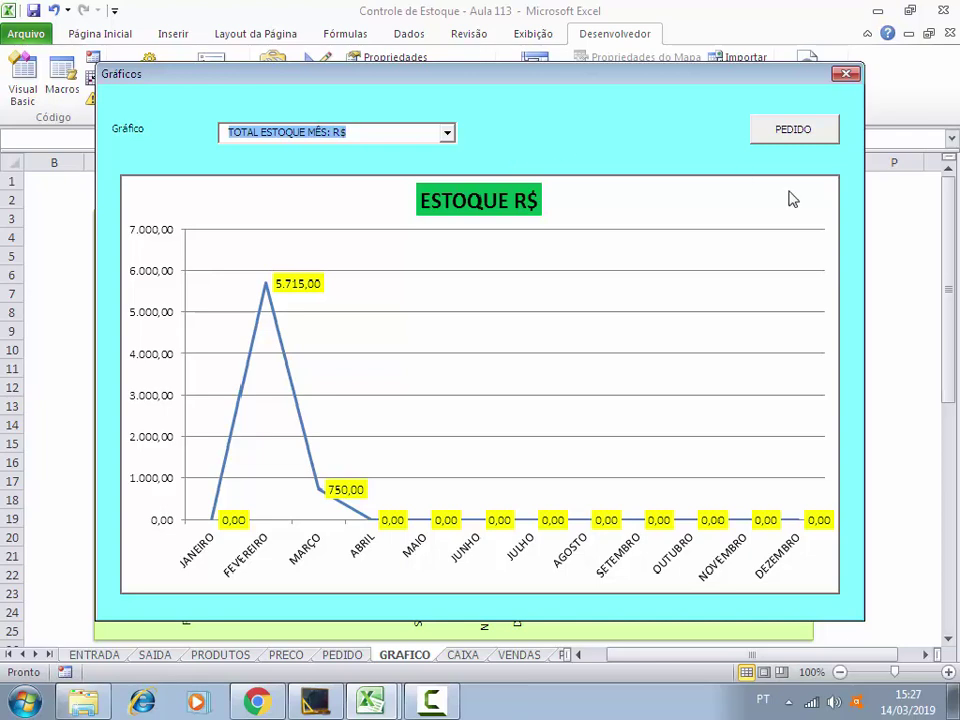
{"action": "left_click", "coordinate": [846, 76]}
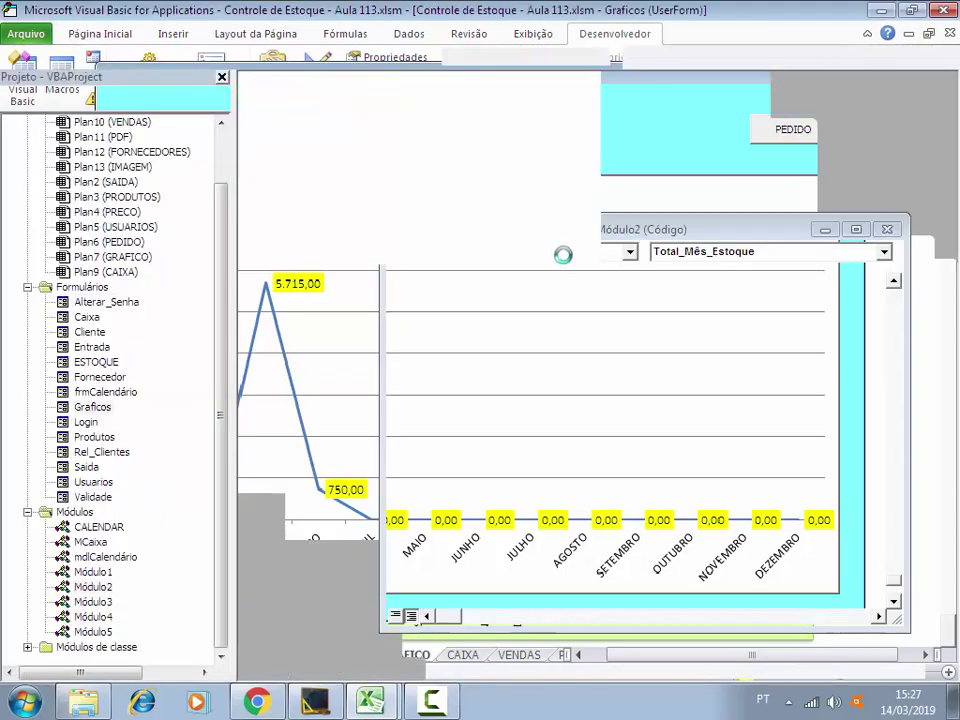